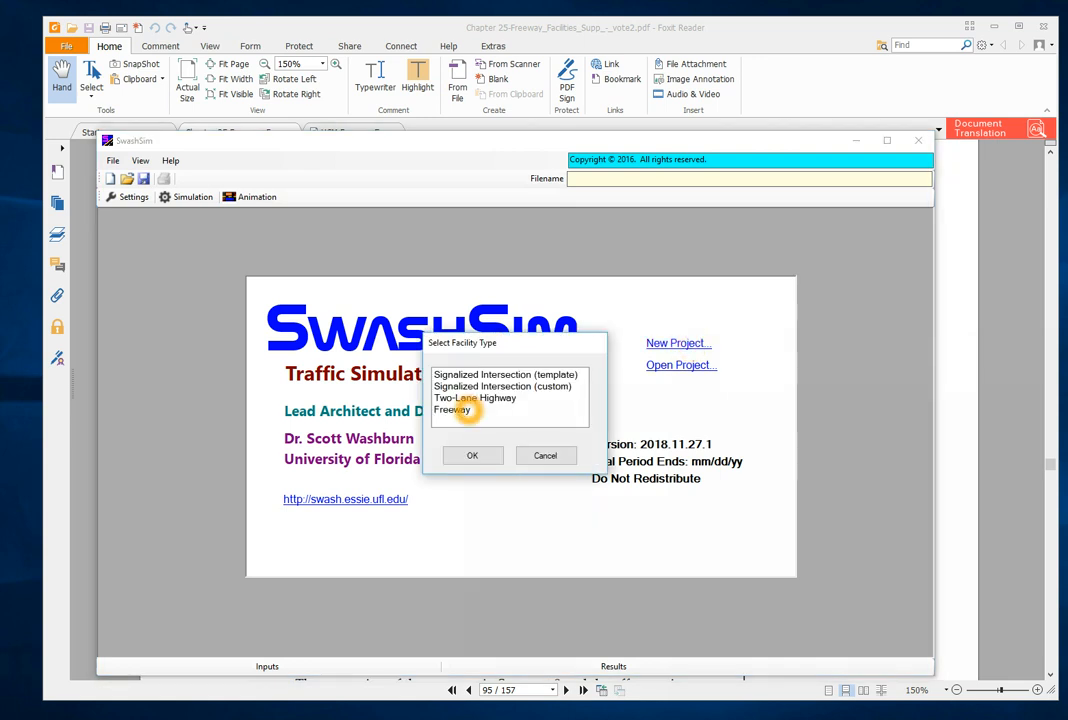
- Create a new project with Freeway as the facility type
{"action": "left_click", "coordinate": [455, 410]}
{"action": "left_click", "coordinate": [480, 456]}
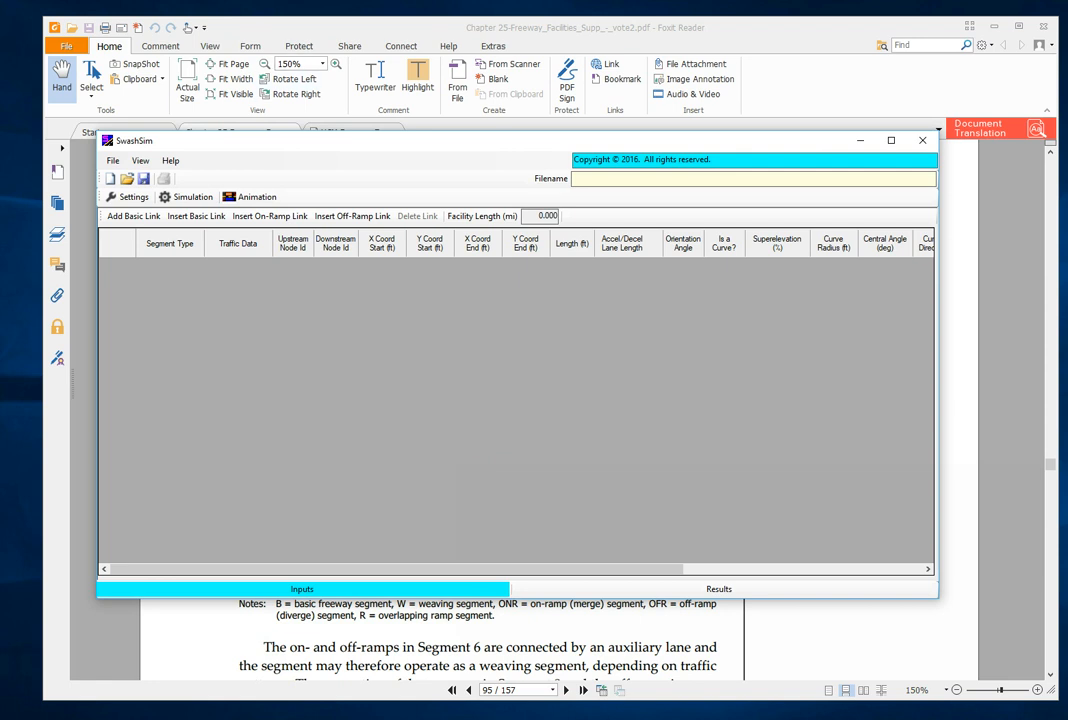
- Review the Chapter 25 Example Problem 1 facility and the HCM freeway example schematic in Foxit Reader, and return to SwashSim
{"action": "left_click", "coordinate": [265, 28]}
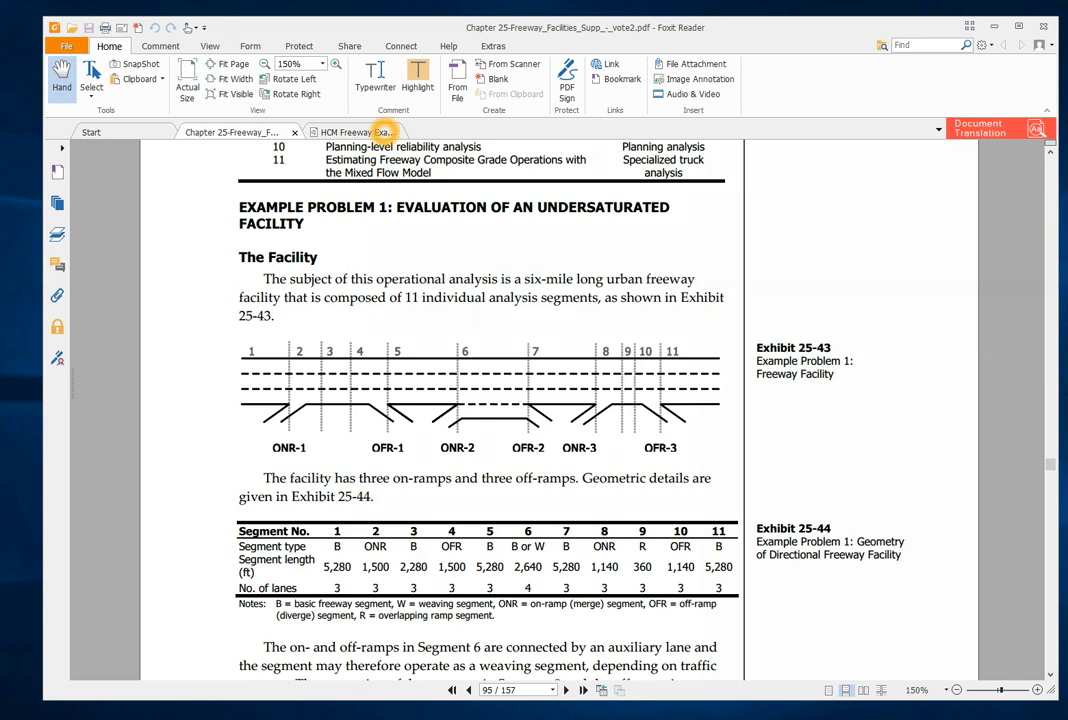
{"action": "left_click", "coordinate": [336, 130]}
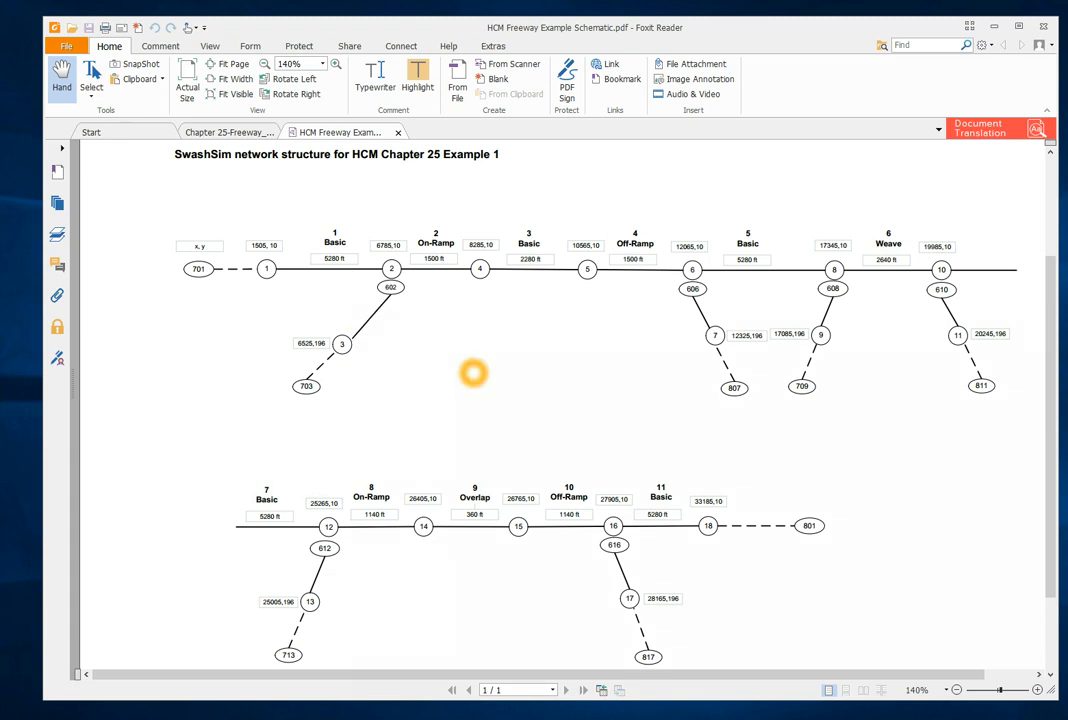
{"action": "left_click", "coordinate": [405, 718]}
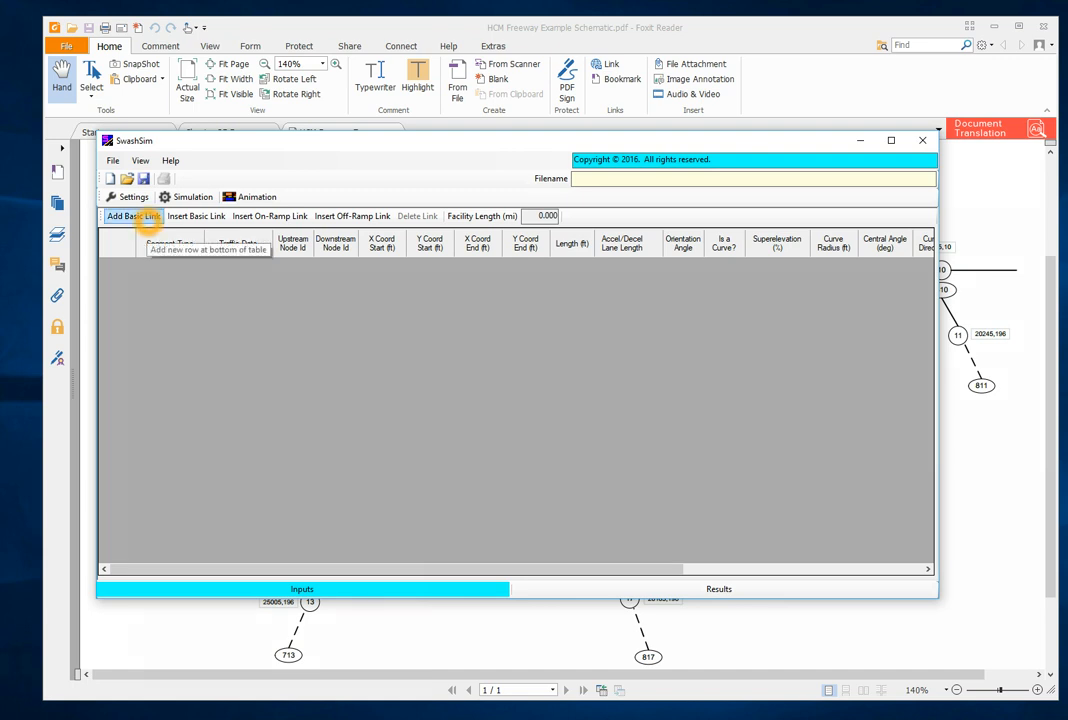
- Add two basic links to the empty freeway table and insert an on-ramp link at row 2
{"action": "left_click", "coordinate": [145, 217]}
{"action": "left_click", "coordinate": [145, 217]}
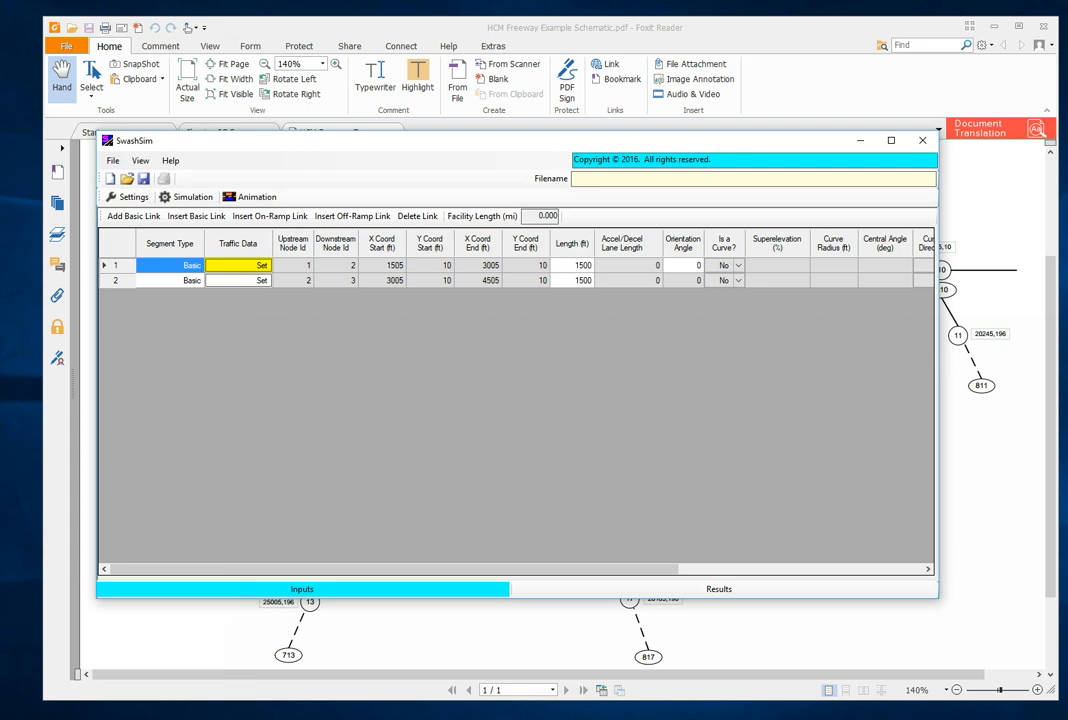
{"action": "left_click", "coordinate": [113, 280]}
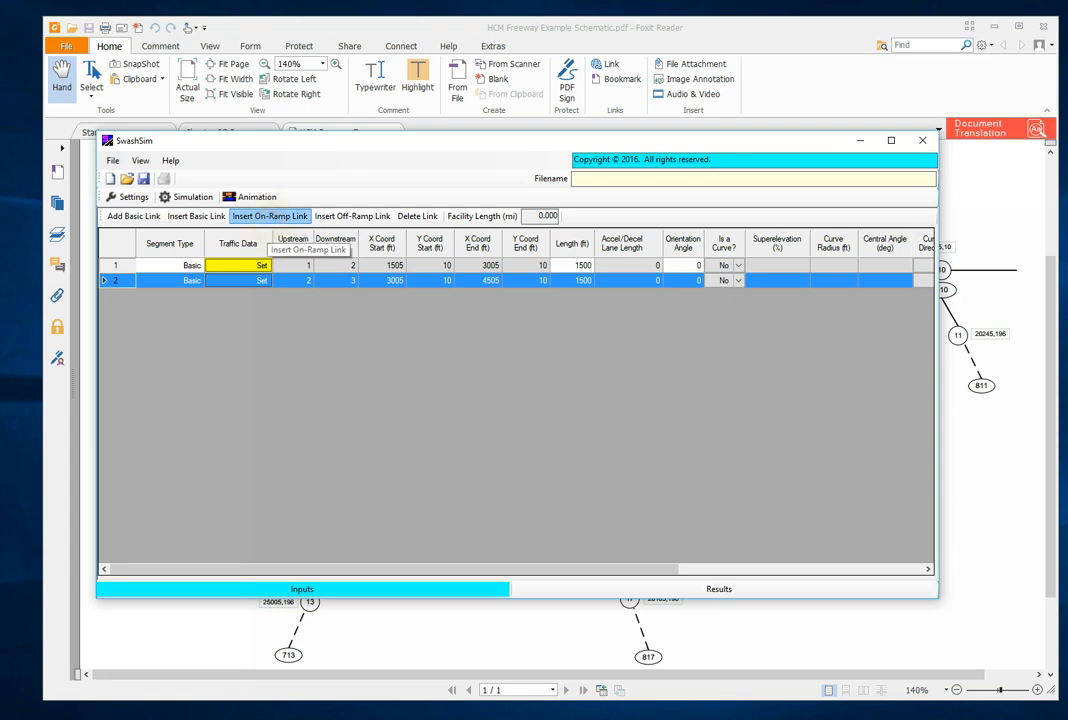
{"action": "left_click", "coordinate": [270, 217]}
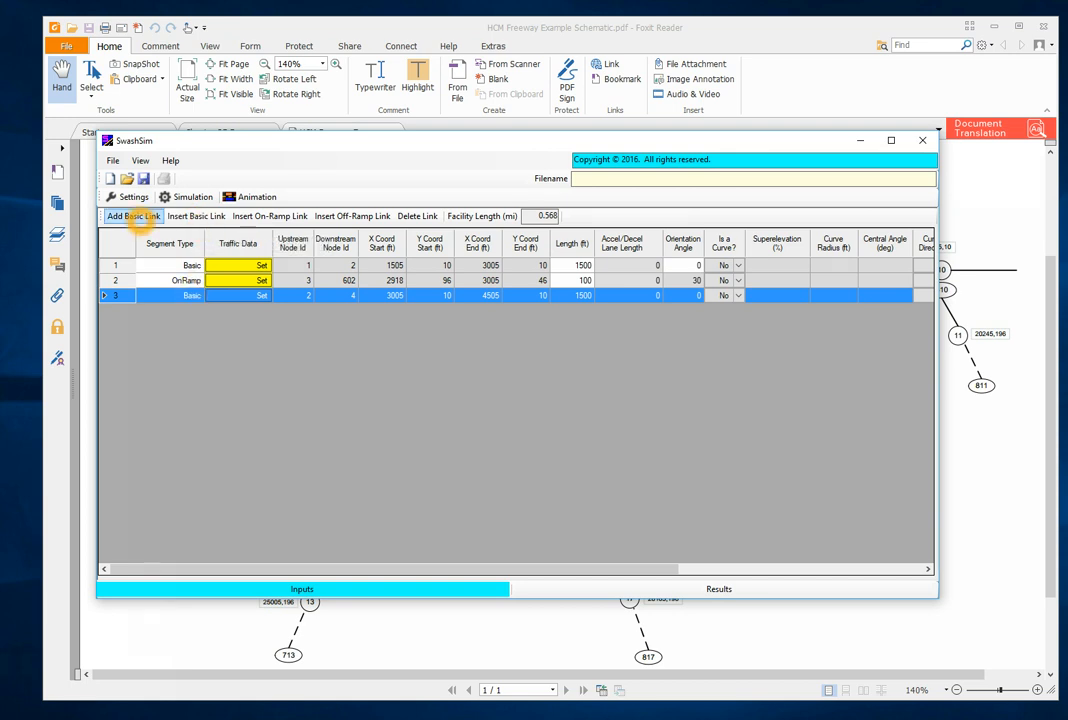
- Add three more basic links at the end of the table and insert an off-ramp link at row 6
{"action": "left_click", "coordinate": [134, 216]}
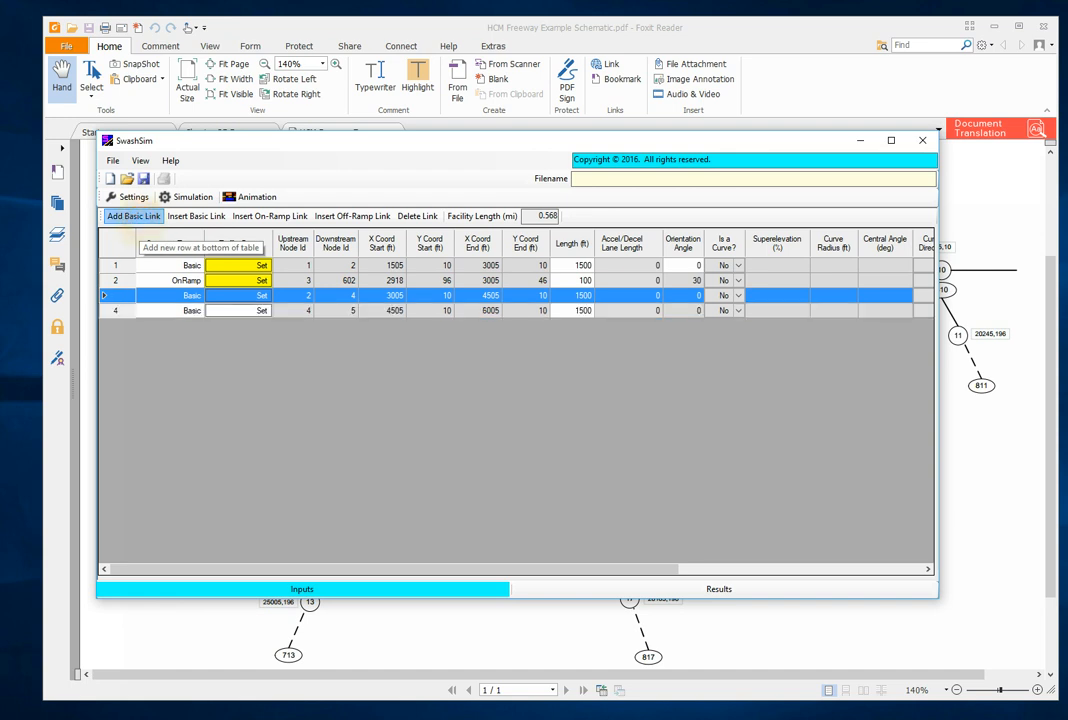
{"action": "left_click", "coordinate": [134, 216]}
{"action": "left_click", "coordinate": [134, 216]}
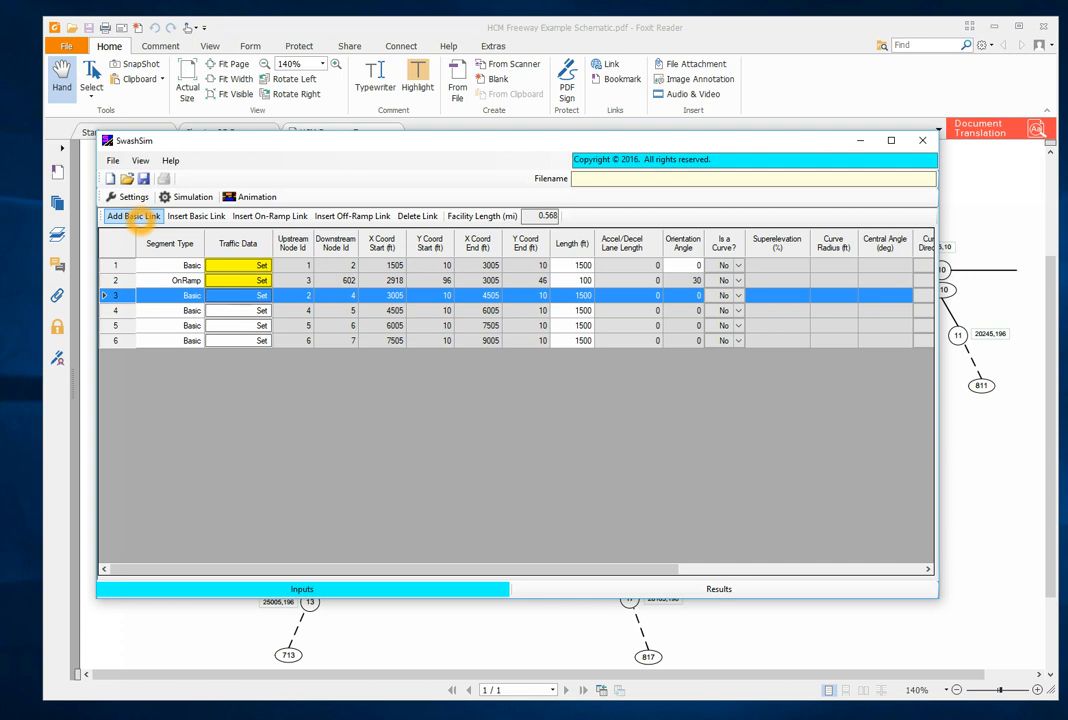
{"action": "left_click", "coordinate": [124, 343]}
{"action": "left_click", "coordinate": [127, 343]}
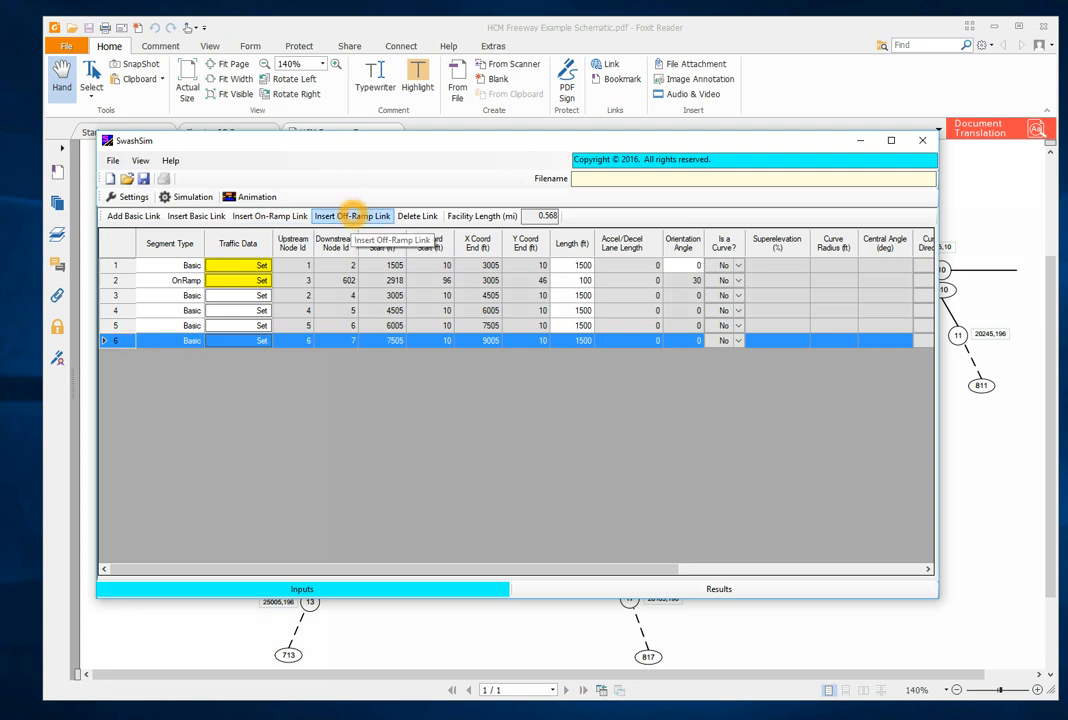
{"action": "left_click", "coordinate": [350, 213]}
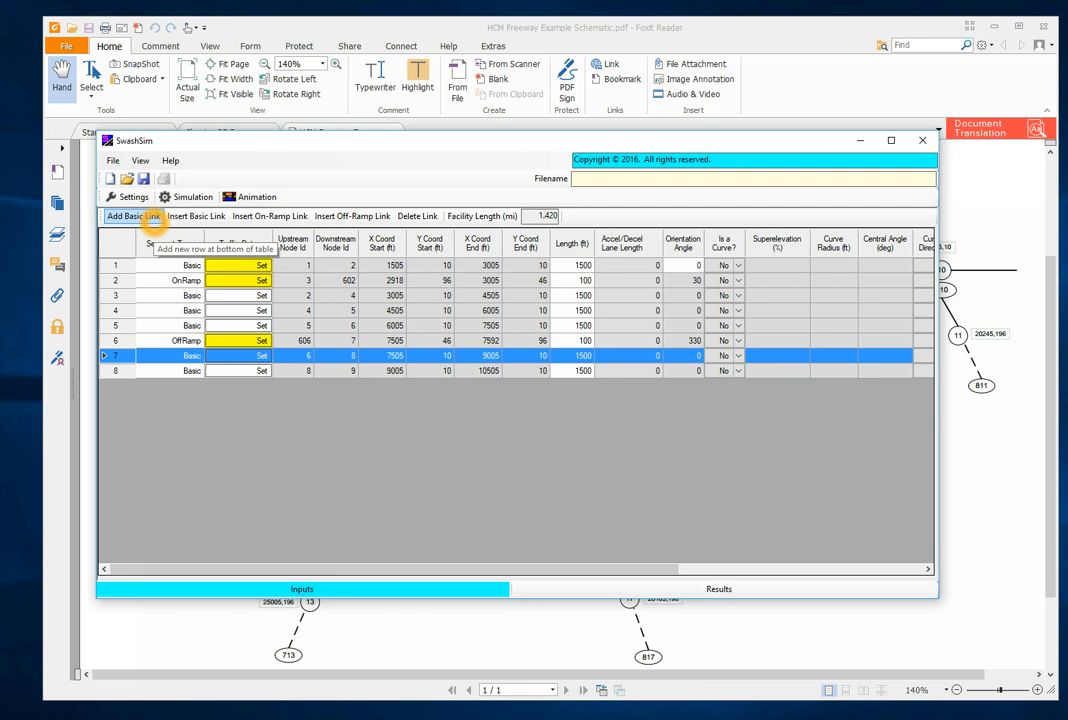
- Add one basic link at the end of the table and insert an on-ramp link at row 8
{"action": "left_click", "coordinate": [148, 217]}
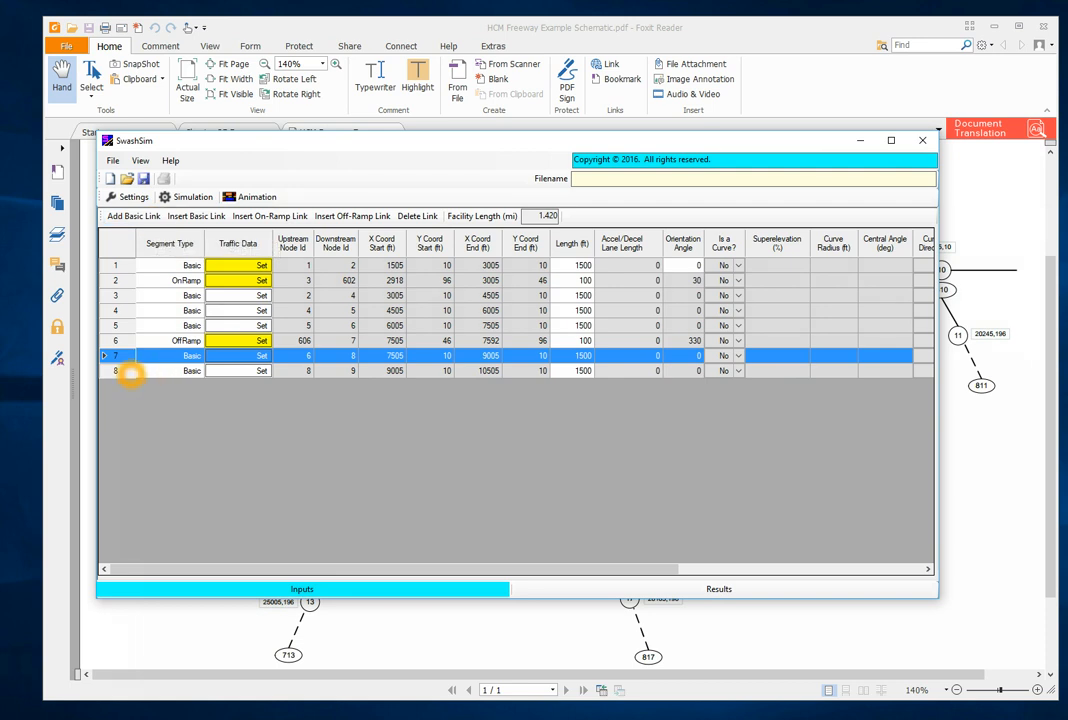
{"action": "left_click", "coordinate": [130, 372]}
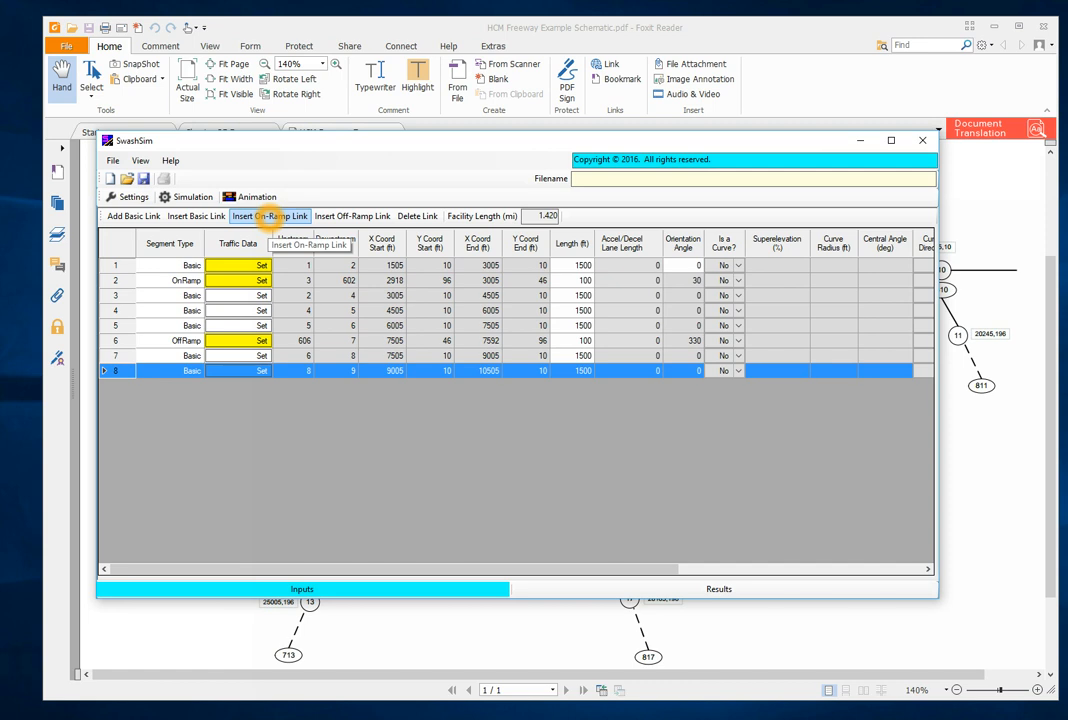
{"action": "left_click", "coordinate": [270, 218]}
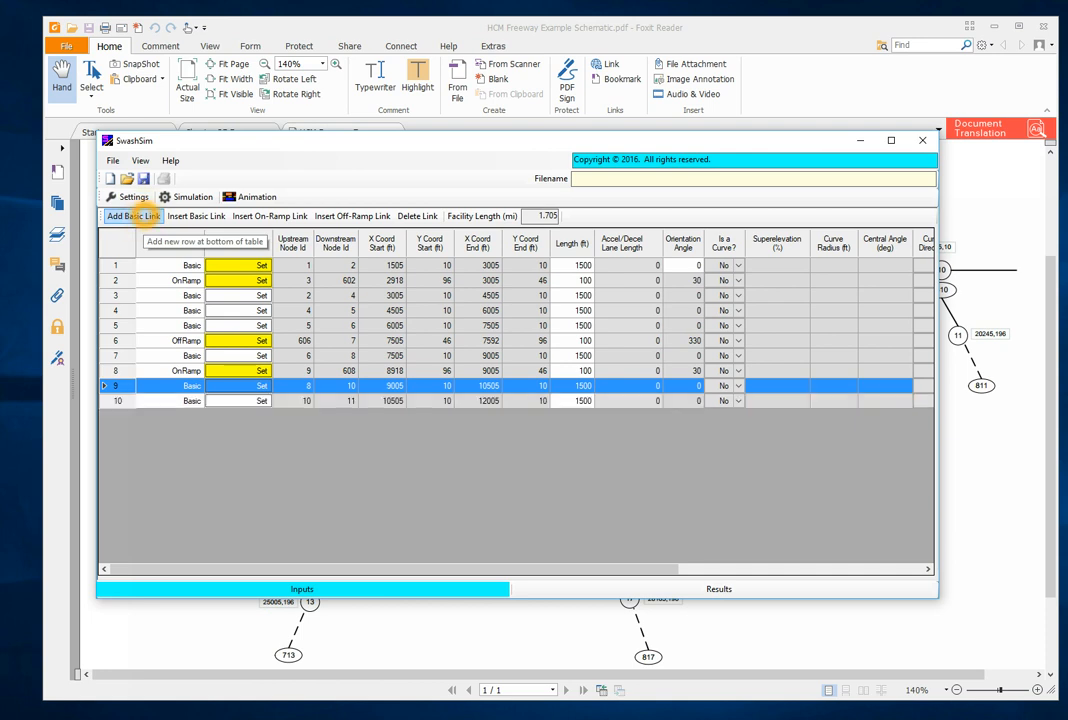
- Add one basic link at the end of the table and insert an off-ramp link at row 10
{"action": "left_click", "coordinate": [133, 216]}
{"action": "left_click", "coordinate": [119, 400]}
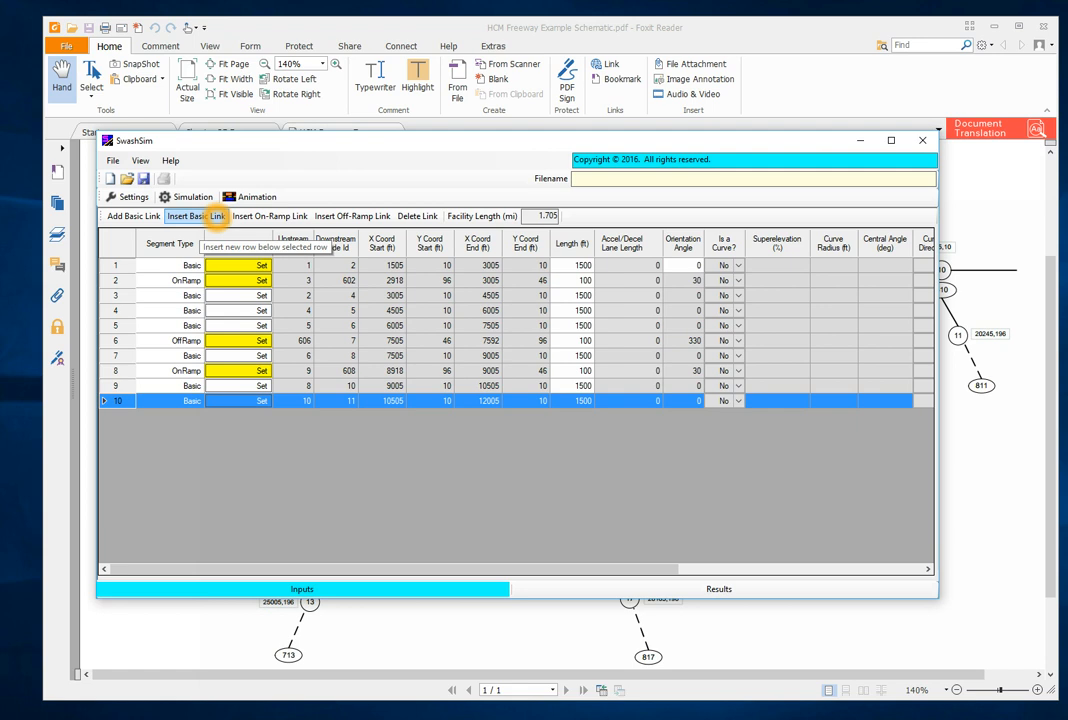
{"action": "left_click", "coordinate": [367, 218]}
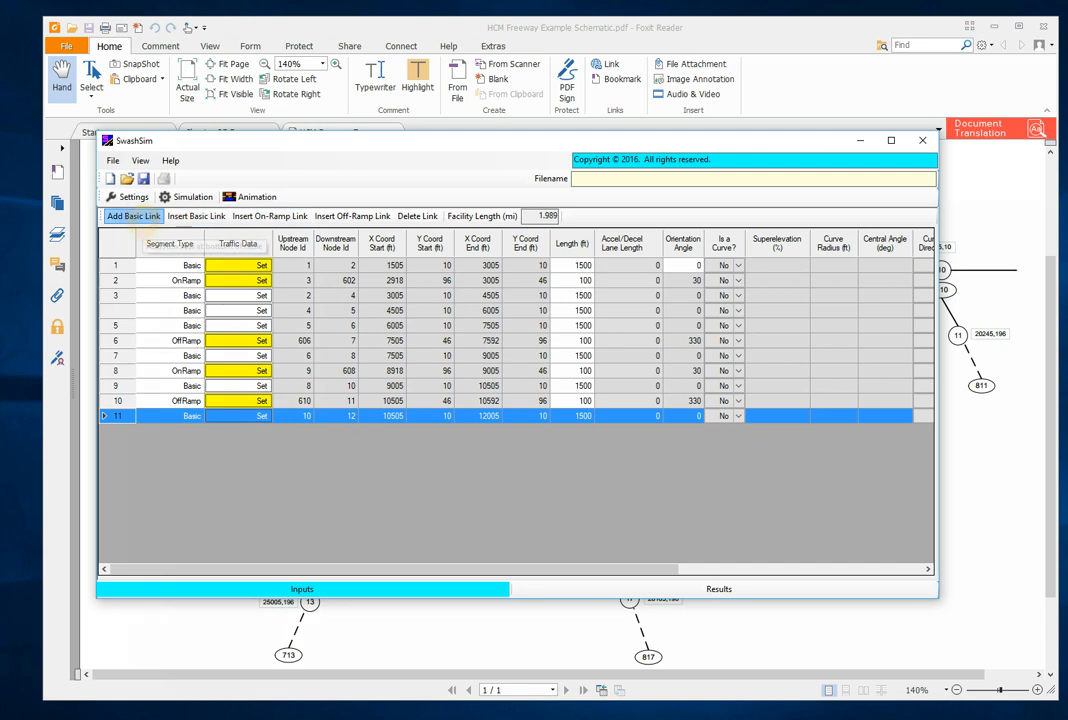
- Add two basic links at the end of the table and insert an on-ramp link at row 12
{"action": "left_click", "coordinate": [133, 217]}
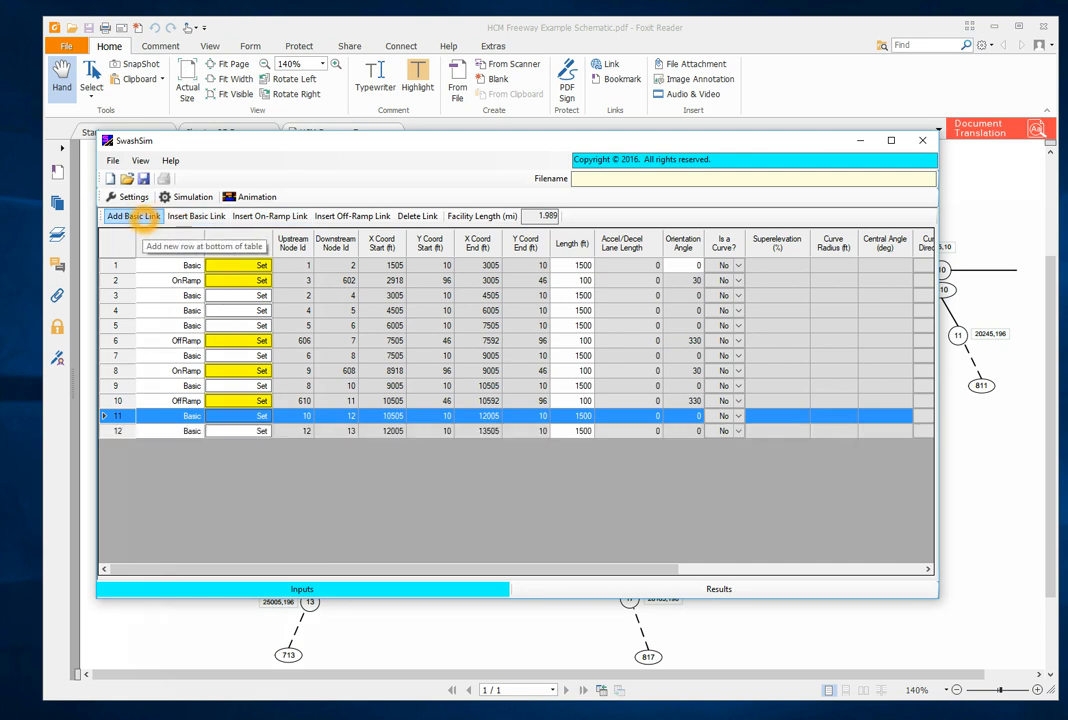
{"action": "left_click", "coordinate": [133, 217]}
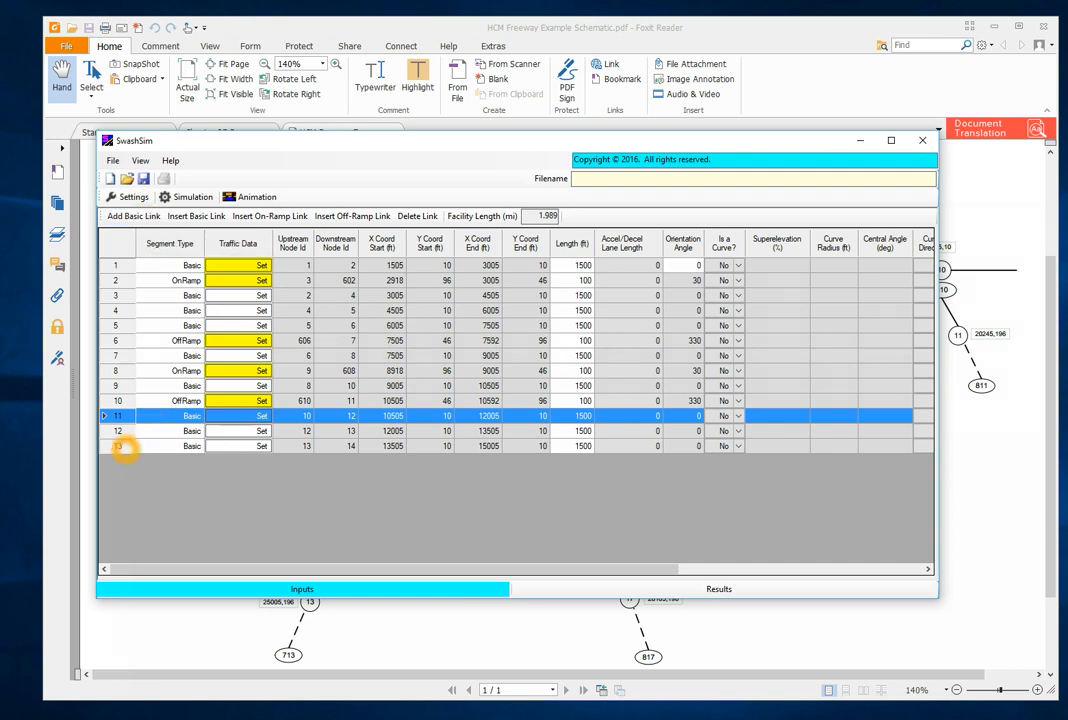
{"action": "left_click", "coordinate": [122, 433]}
{"action": "left_click", "coordinate": [118, 431]}
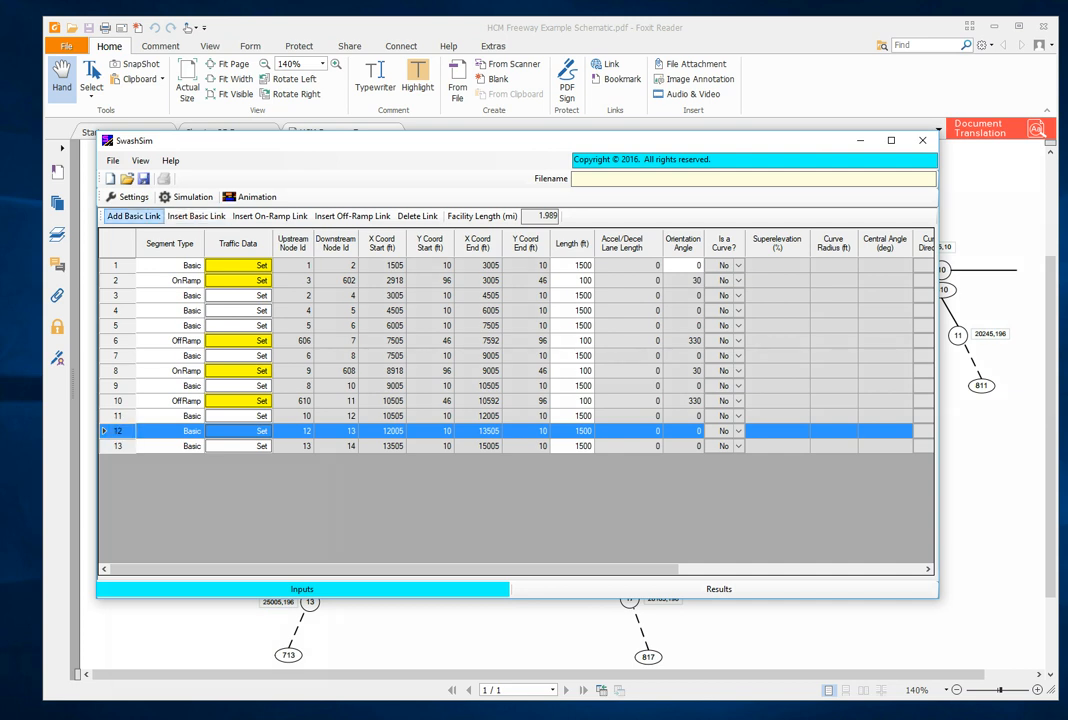
{"action": "left_click", "coordinate": [269, 217]}
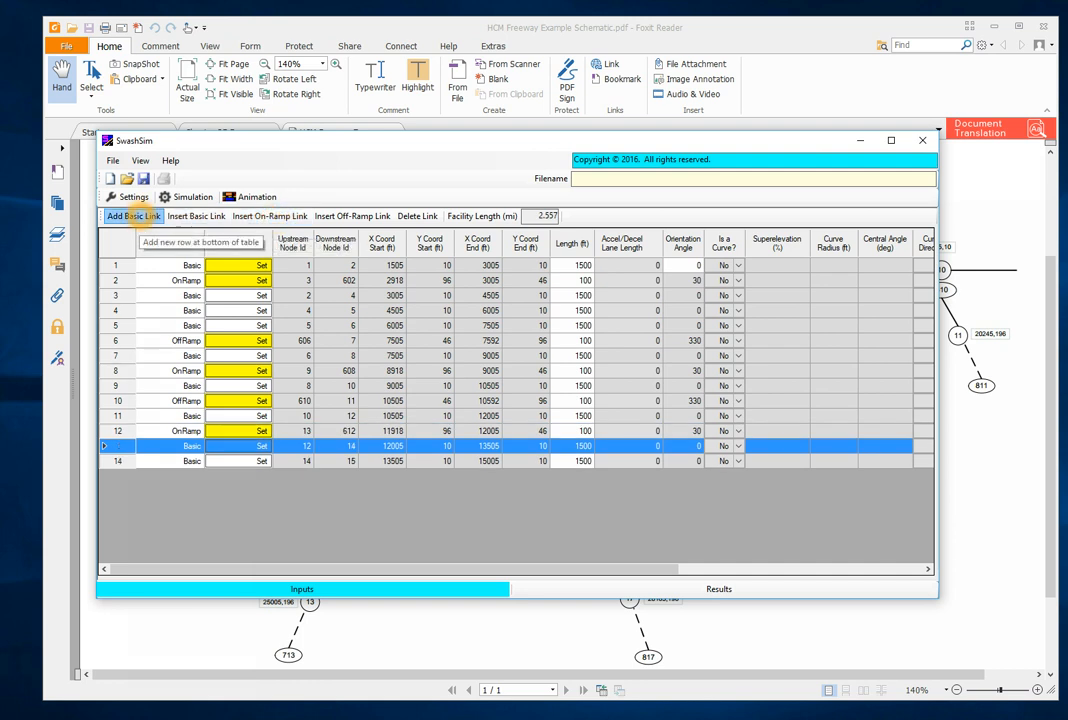
- Add two basic links at the end of the table and insert an off-ramp link at row 16
{"action": "left_click", "coordinate": [140, 216]}
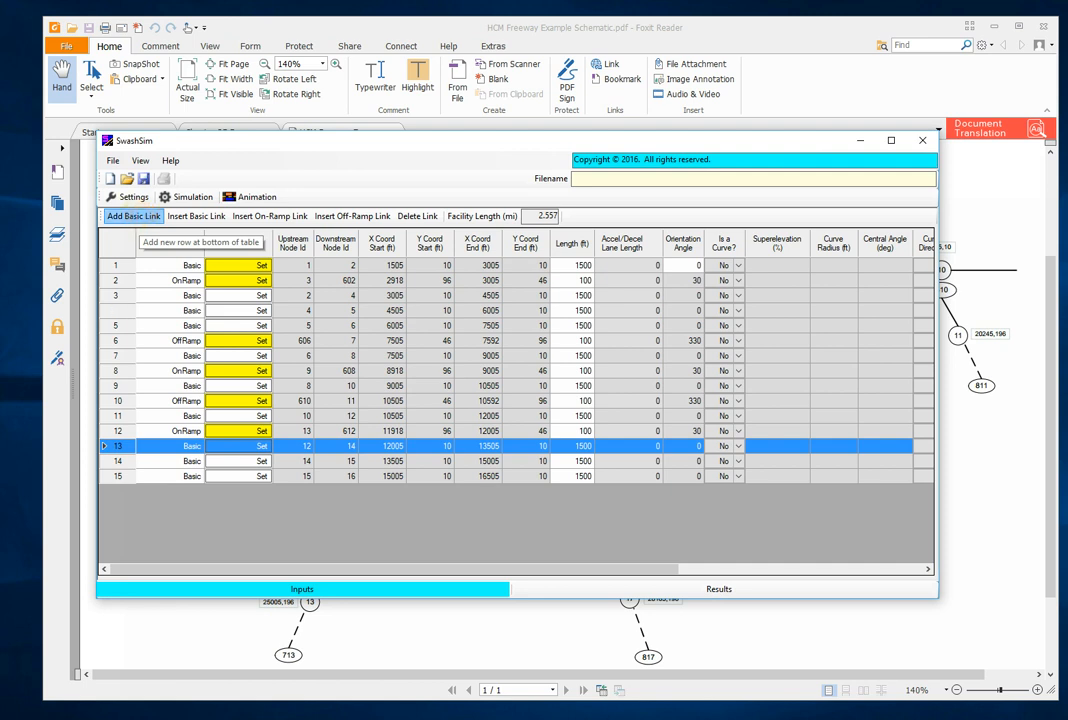
{"action": "left_click", "coordinate": [140, 216]}
{"action": "left_click", "coordinate": [118, 490]}
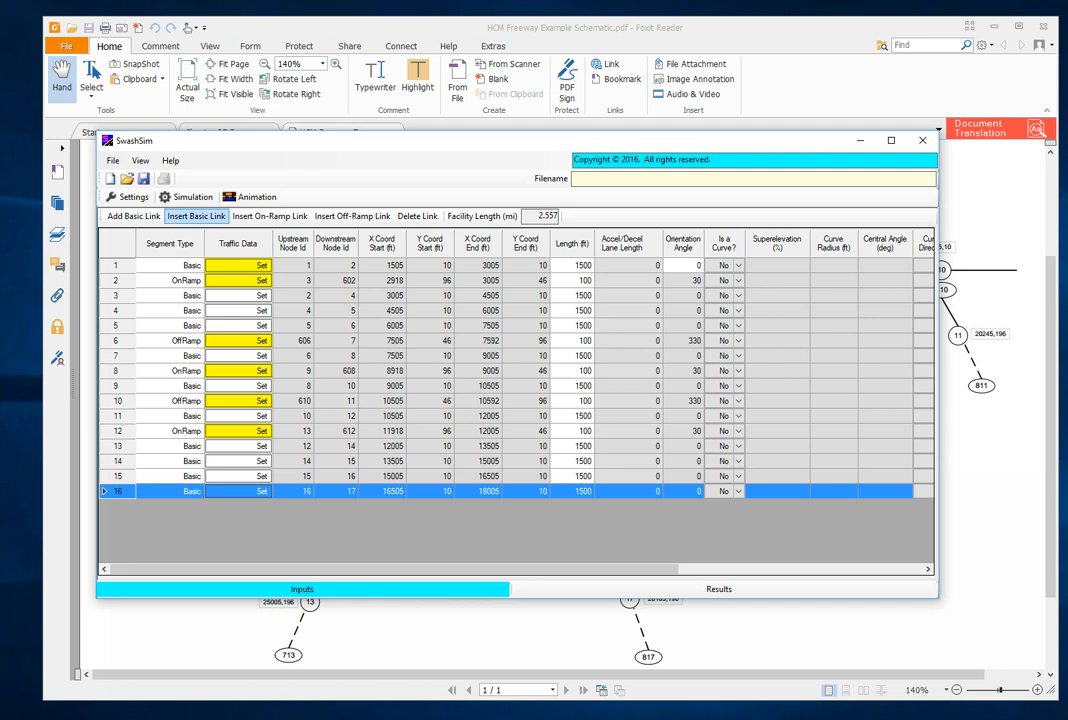
{"action": "left_click", "coordinate": [340, 216]}
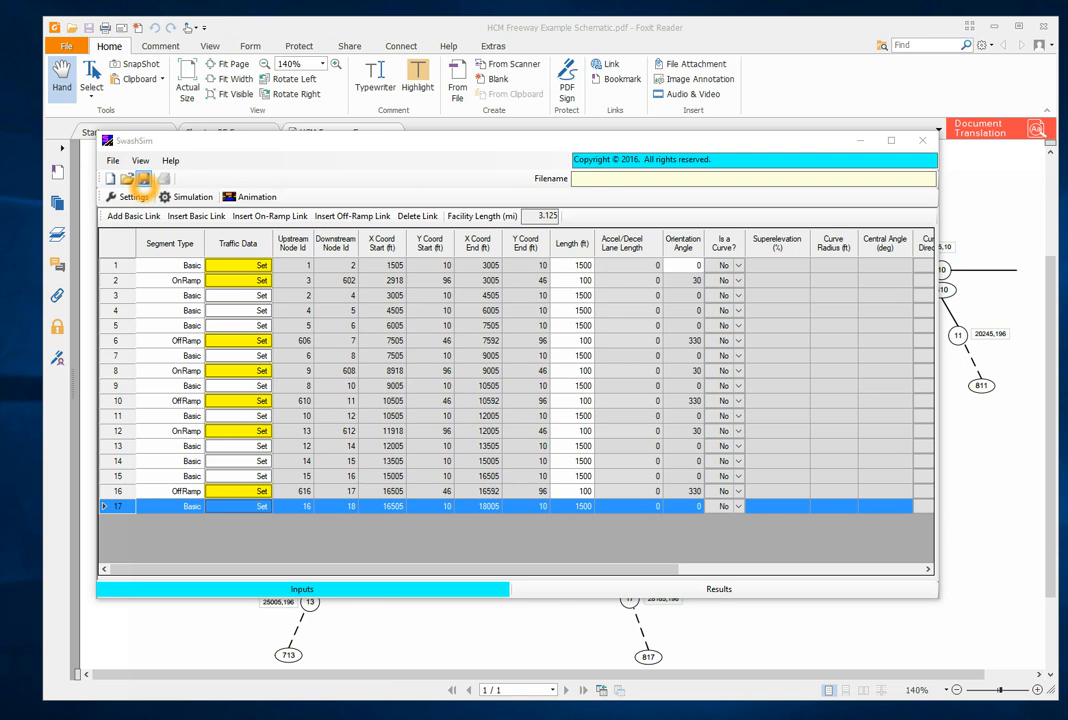
- Start saving the project and browse to the HCM Chap 25 Example 1 folder under Temp, SwashSim, Projects
{"action": "left_click", "coordinate": [144, 180]}
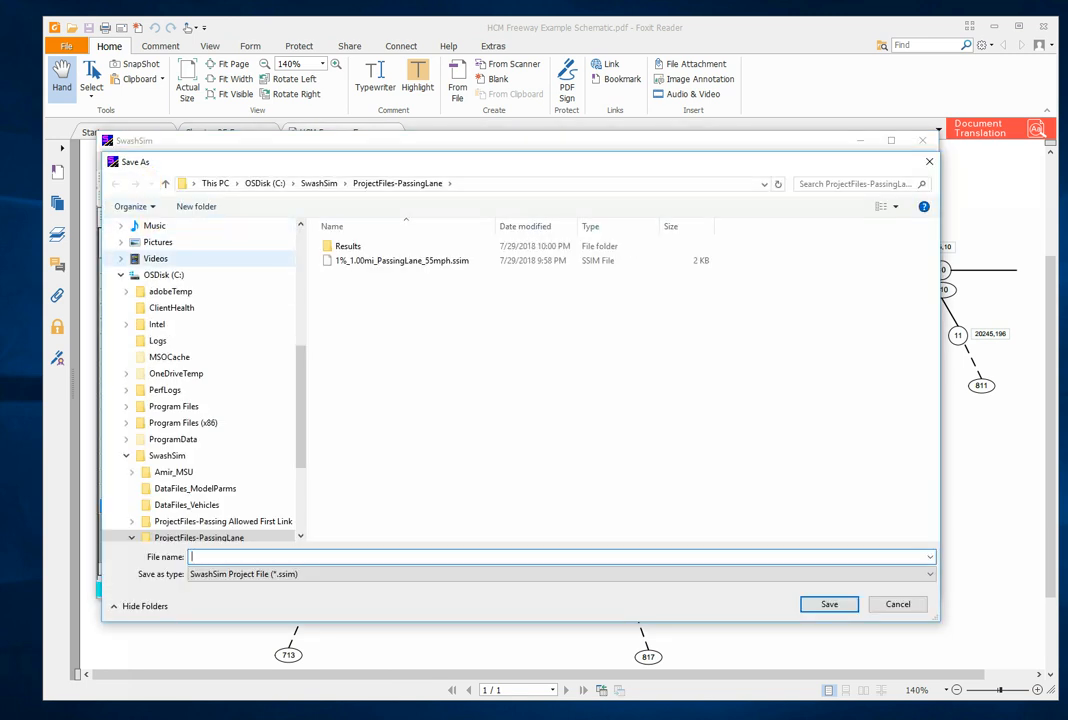
{"action": "scroll", "coordinate": [225, 291], "scroll_direction": "up", "scroll_amount": 2}
{"action": "scroll", "coordinate": [225, 291], "scroll_direction": "up", "scroll_amount": 4}
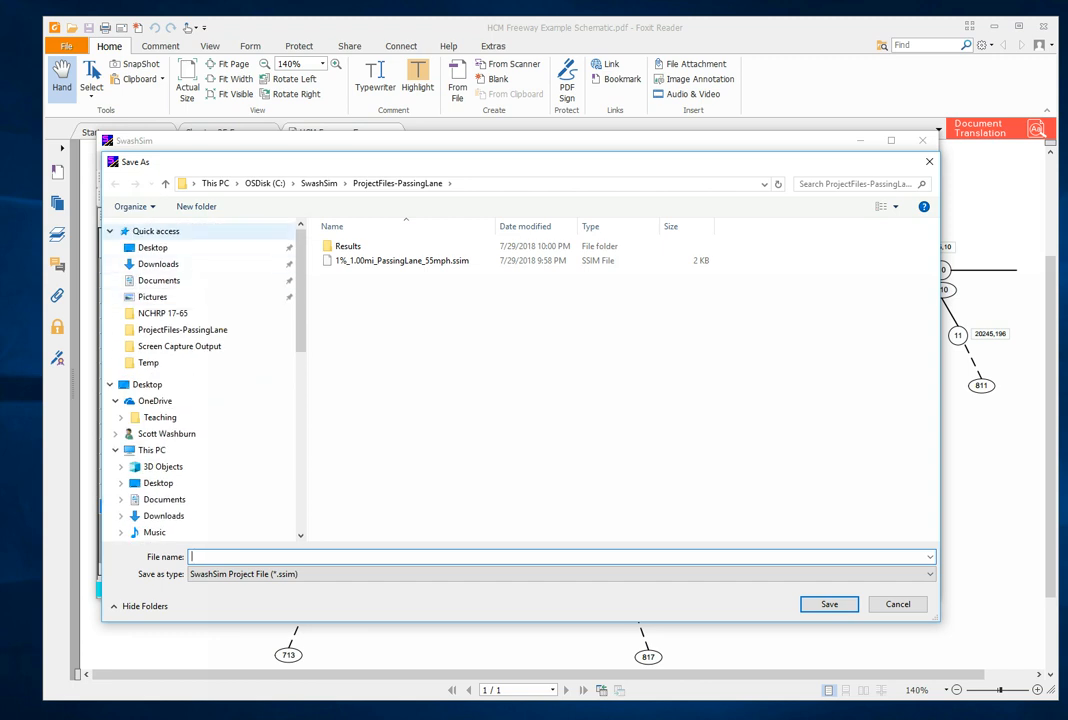
{"action": "left_click", "coordinate": [160, 231]}
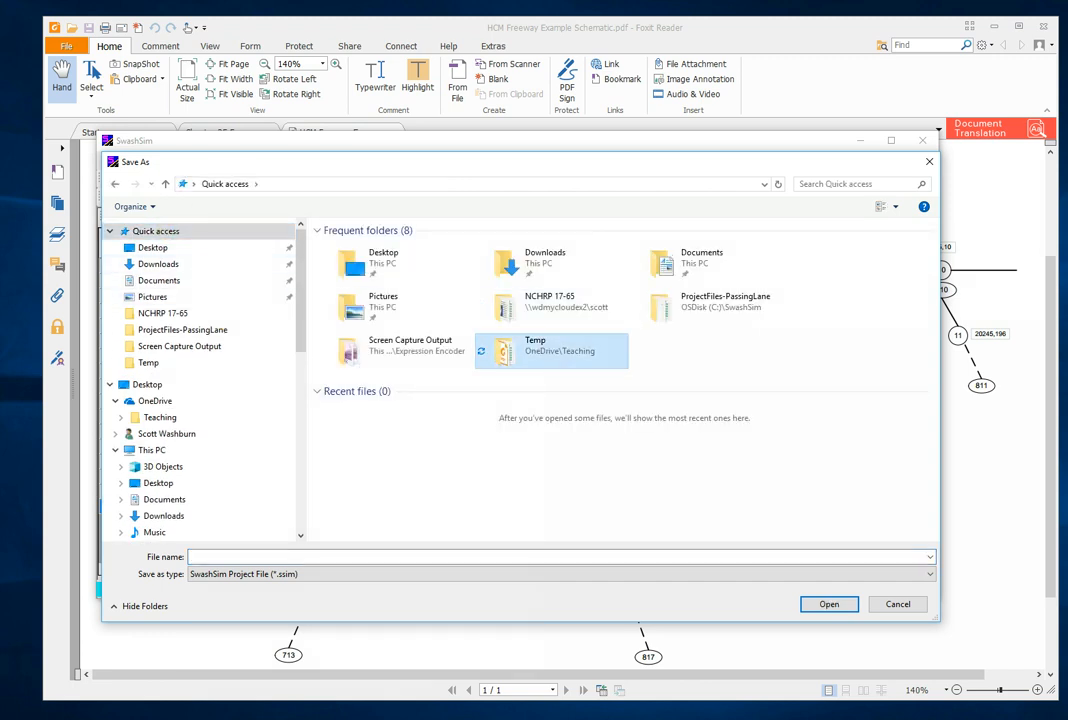
{"action": "double_click", "coordinate": [530, 345]}
{"action": "double_click", "coordinate": [346, 245]}
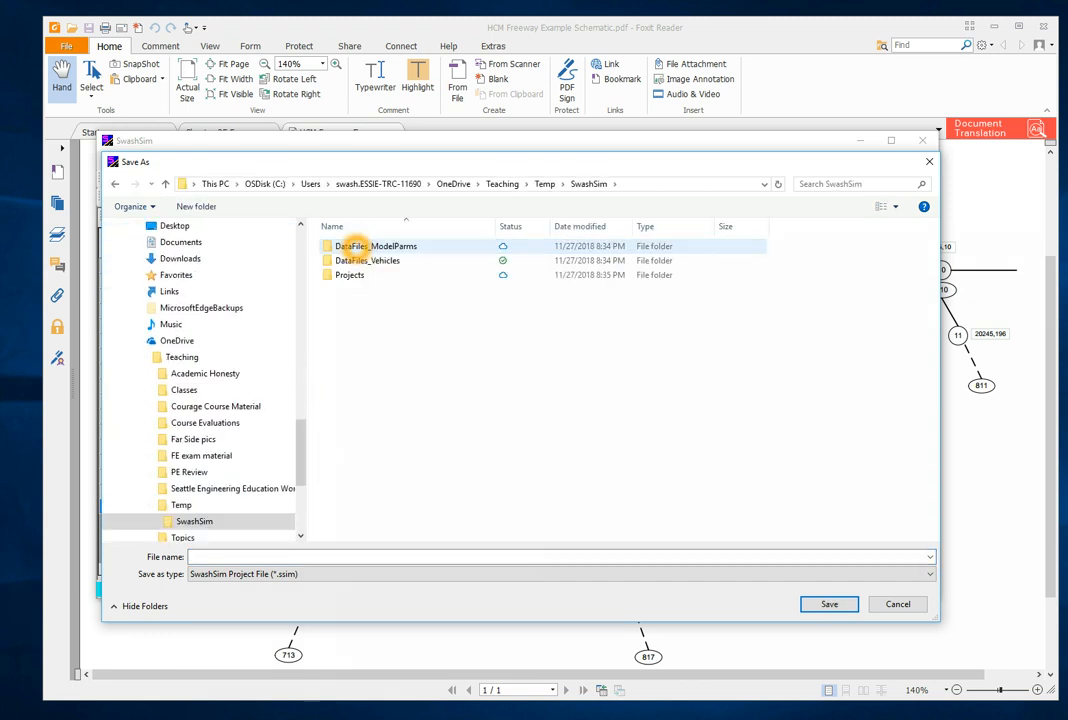
{"action": "double_click", "coordinate": [353, 274]}
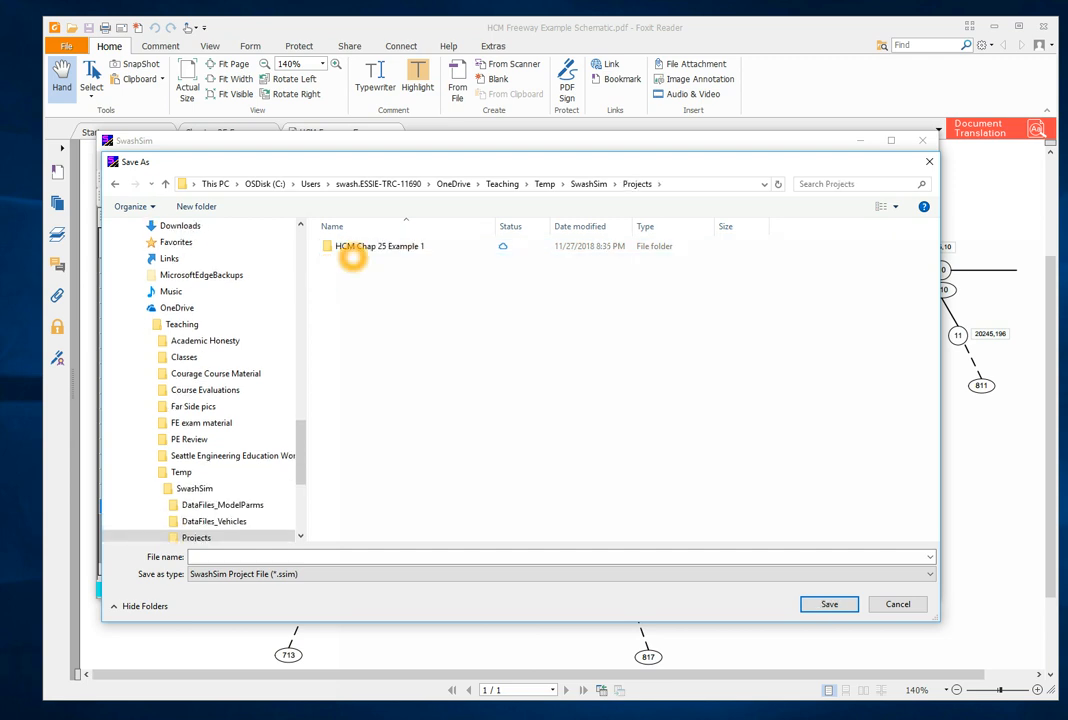
{"action": "double_click", "coordinate": [355, 246]}
- Name the project file "HCM example problem 1" and save it
{"action": "left_click", "coordinate": [252, 550]}
{"action": "left_click", "coordinate": [258, 557]}
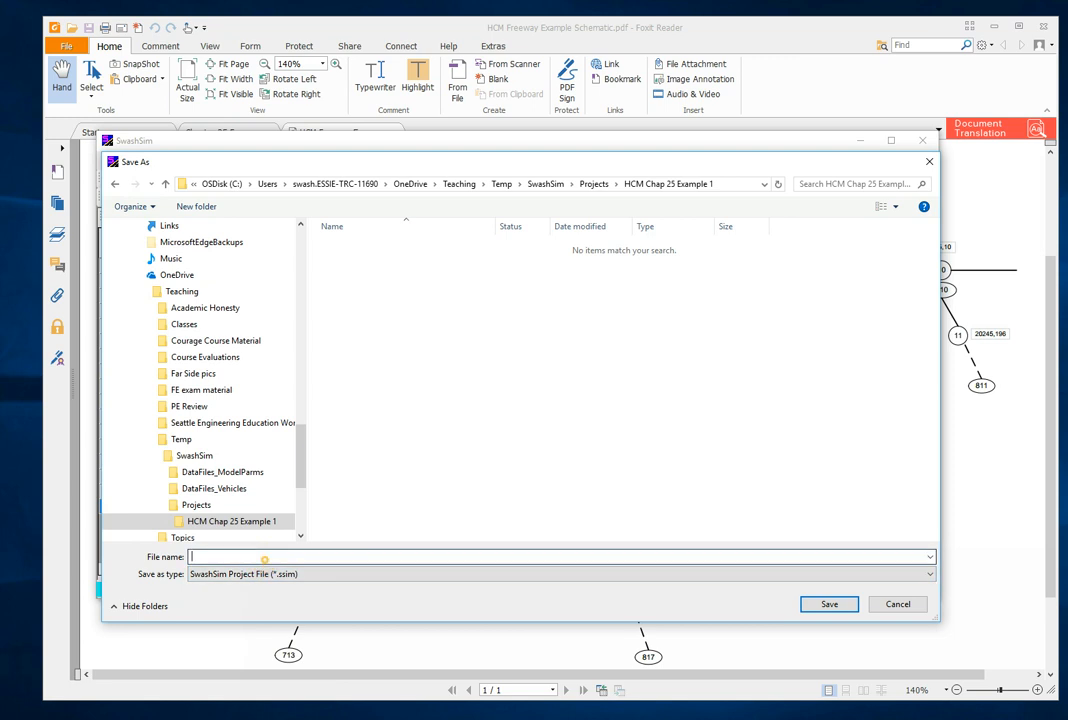
{"action": "type", "text": "HCM "}
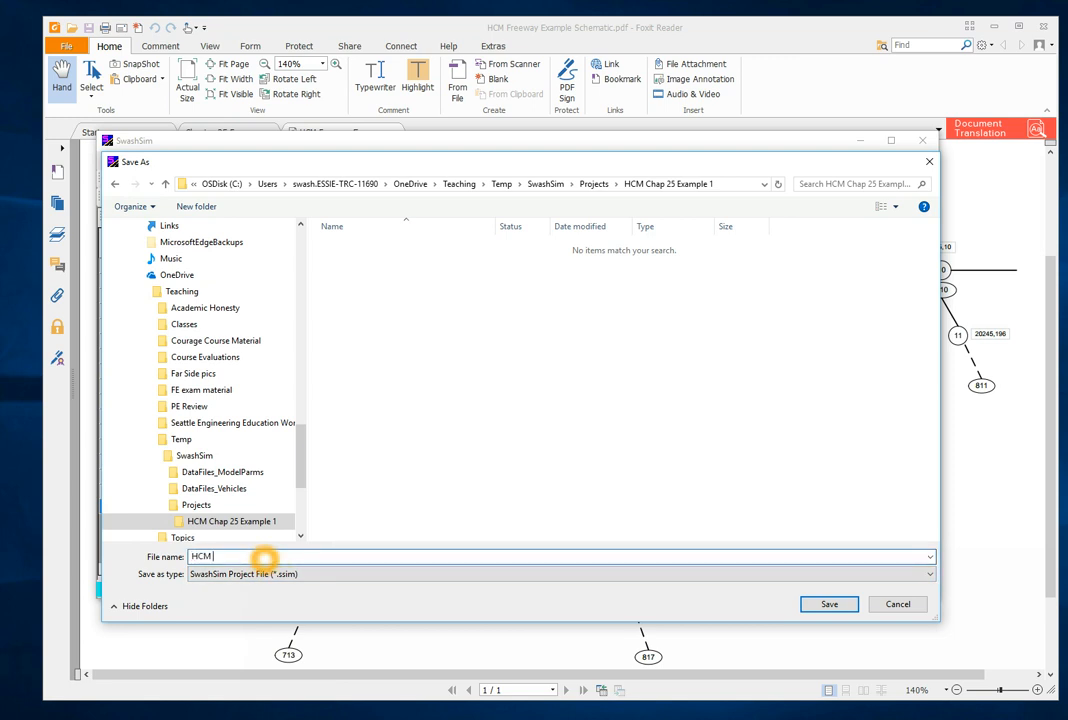
{"action": "type", "text": "example problem 1"}
{"action": "left_click", "coordinate": [845, 608]}
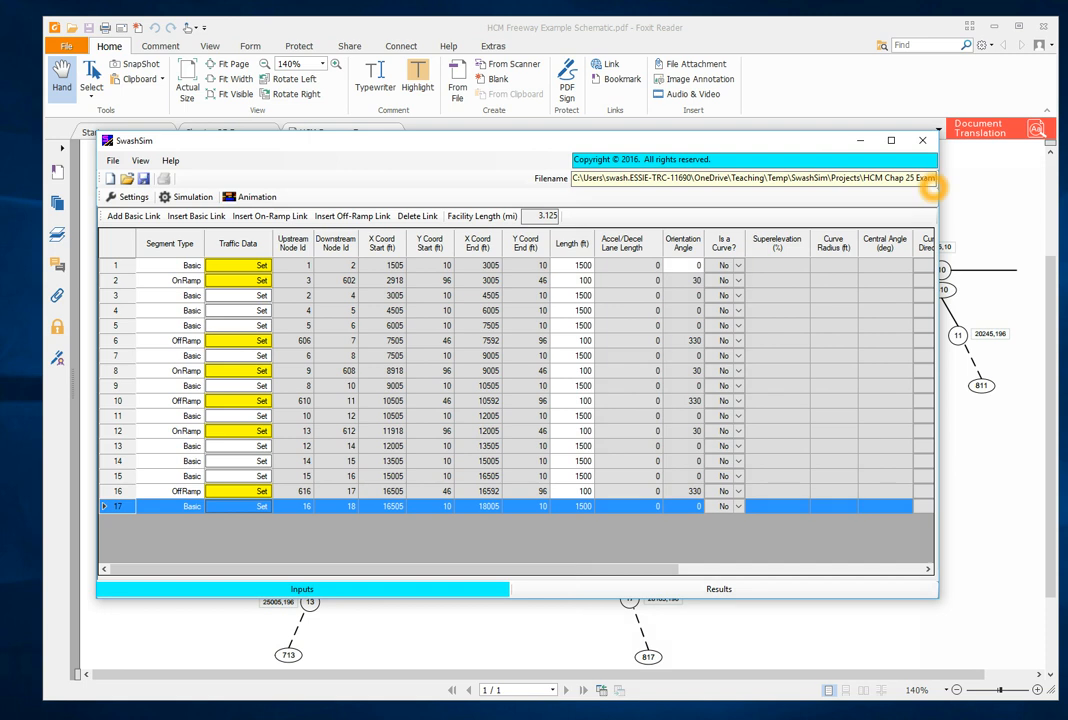
- Check the end of the saved project's file path, including its folder and file name
{"action": "left_click", "coordinate": [878, 180]}
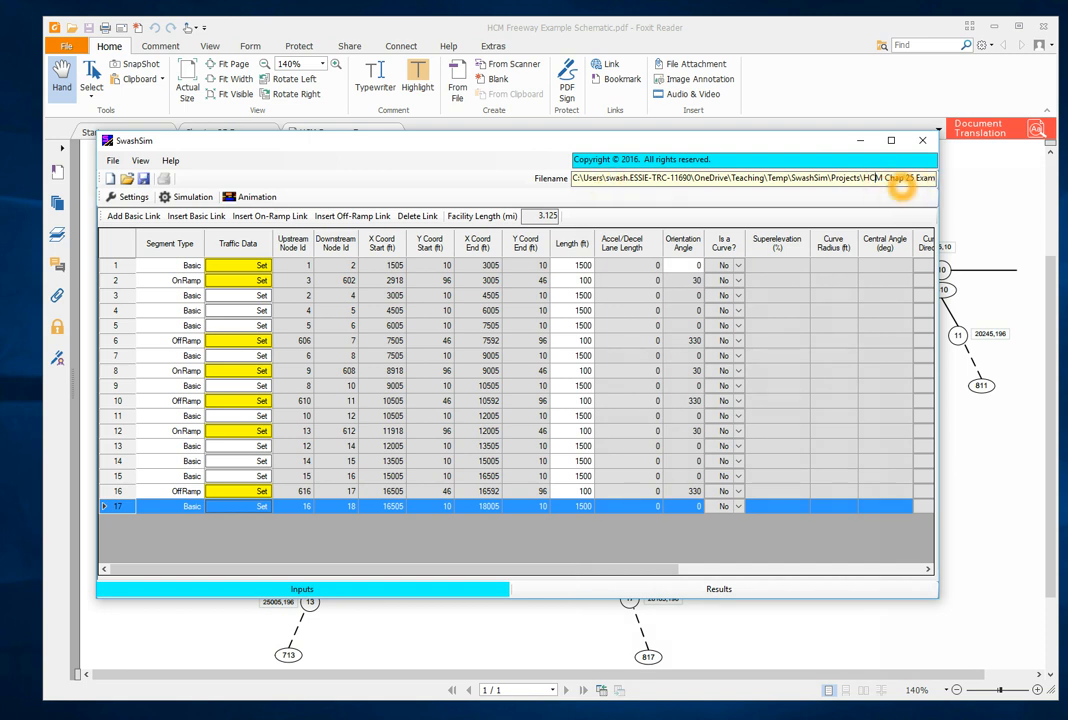
{"action": "key", "text": "Right"}
{"action": "key", "text": "Right"}
{"action": "key", "text": "Right"}
{"action": "key", "text": "Right"}
{"action": "key", "text": "Right"}
{"action": "key", "text": "Right"}
{"action": "key", "text": "Right"}
{"action": "key", "text": "Right"}
{"action": "key", "text": "Right"}
{"action": "key", "text": "Right"}
{"action": "key", "text": "Right"}
{"action": "key", "text": "Right"}
{"action": "key", "text": "Right"}
{"action": "key", "text": "Right"}
{"action": "key", "text": "Right"}
{"action": "key", "text": "Right"}
{"action": "key", "text": "Right"}
{"action": "key", "text": "Right"}
{"action": "key", "text": "Right"}
{"action": "key", "text": "Right"}
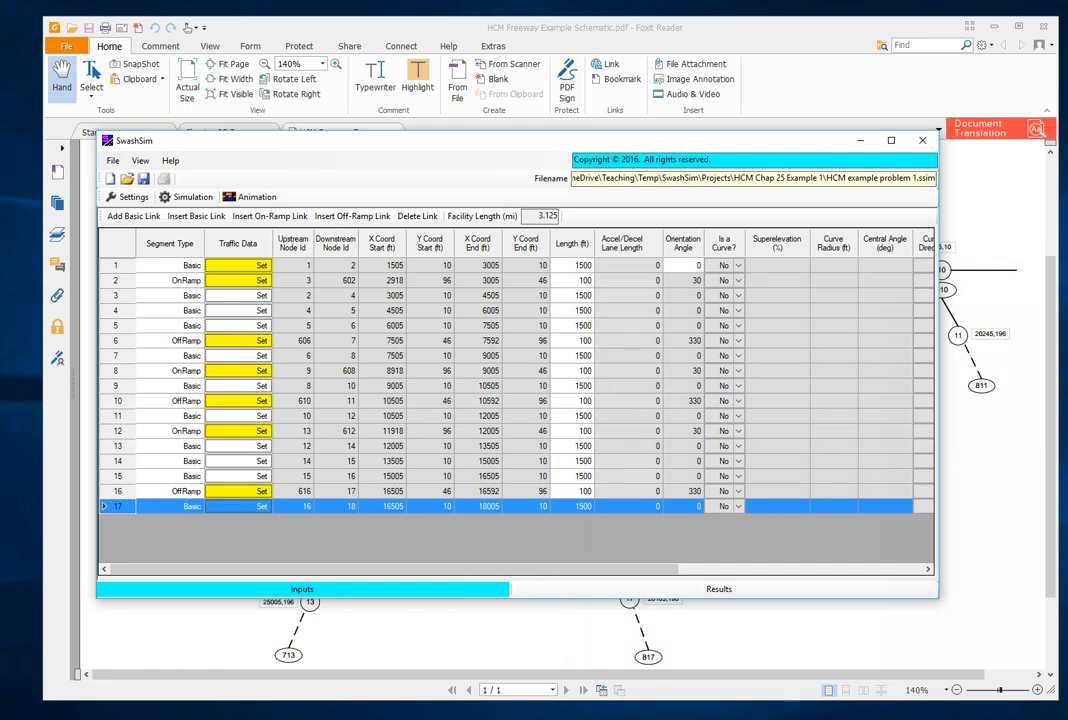
- Switch to Foxit Reader and consult the segment lengths for Example Problem 1 in the Chapter 25 document
{"action": "left_click", "coordinate": [388, 27]}
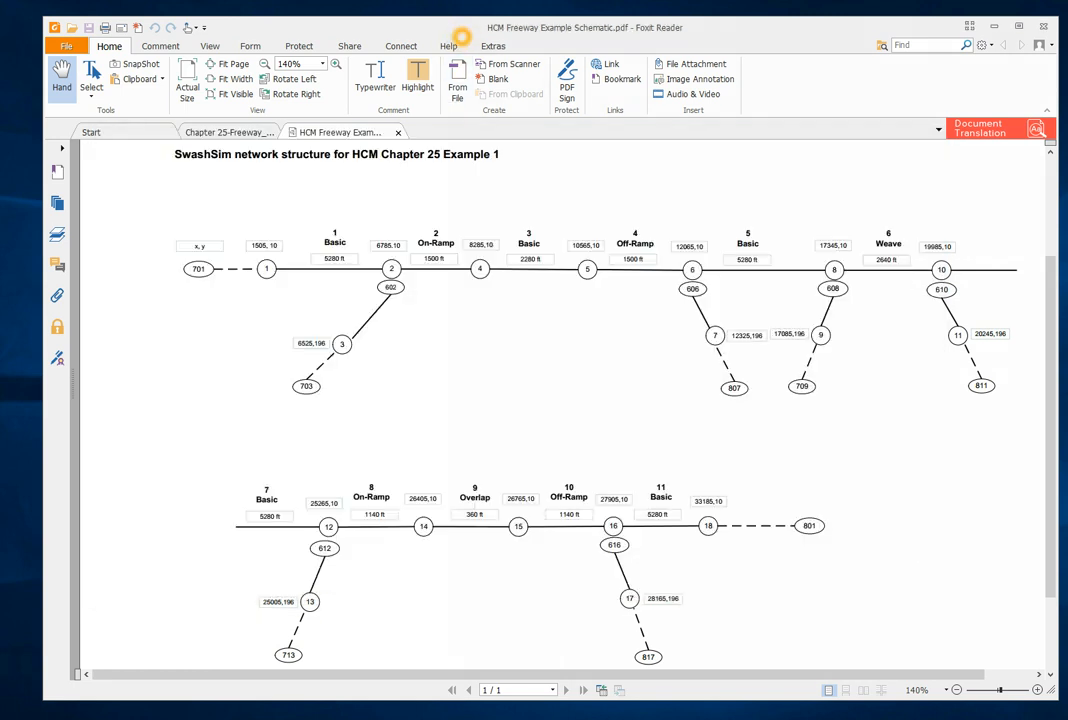
{"action": "left_click", "coordinate": [226, 132]}
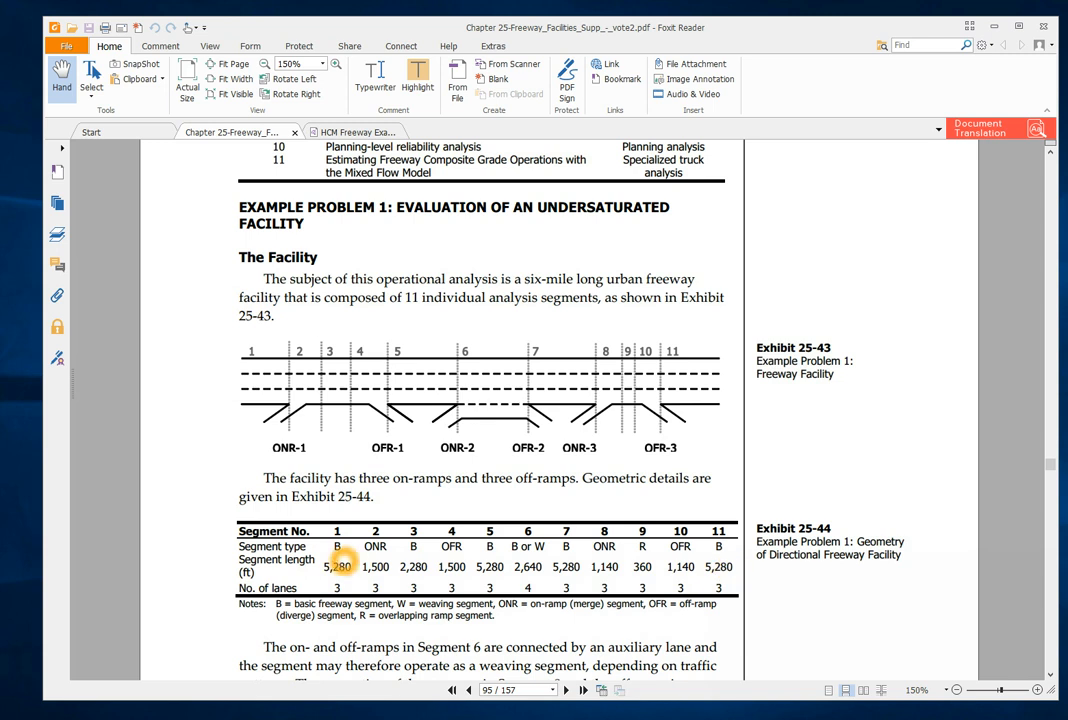
- Switch to SwashSim and set the length of link 1 to 5280 ft and of on-ramp link 2 to 300 ft
{"action": "key", "text": "alt+Tab"}
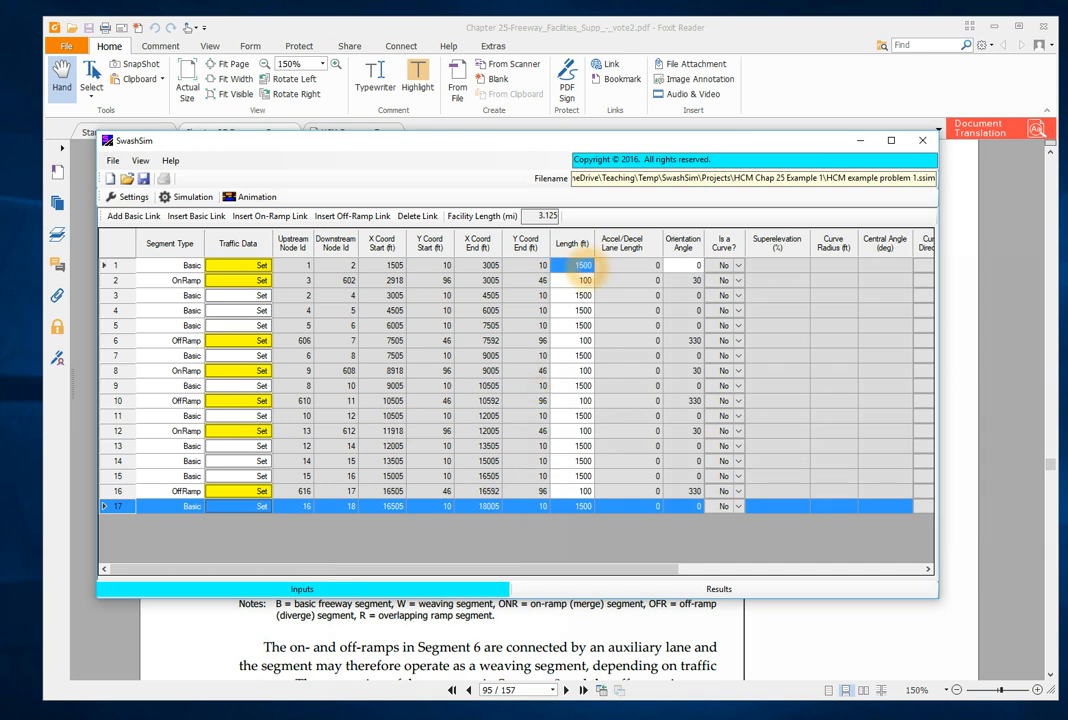
{"action": "left_click", "coordinate": [583, 265]}
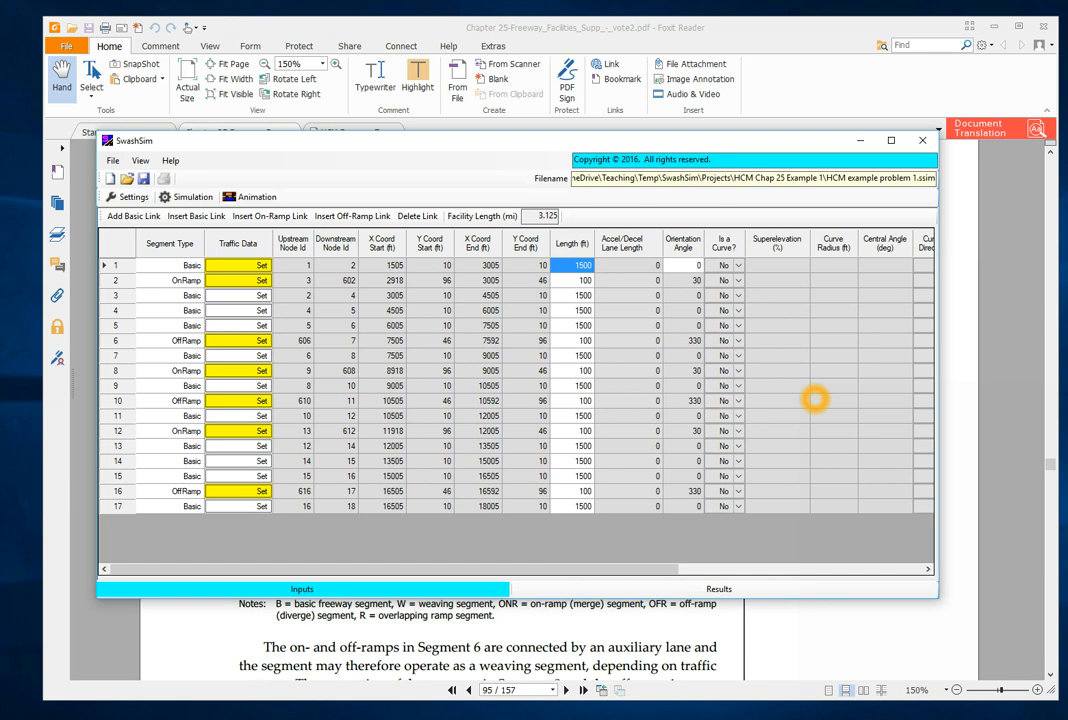
{"action": "type", "text": "52"}
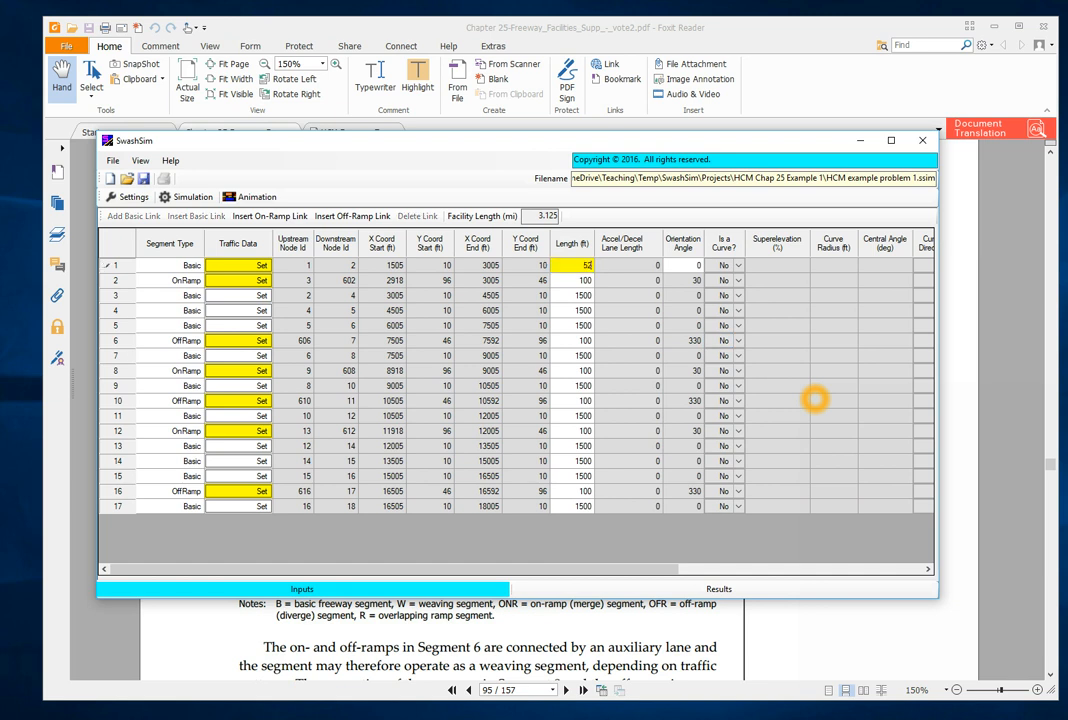
{"action": "type", "text": "80"}
{"action": "key", "text": "Return"}
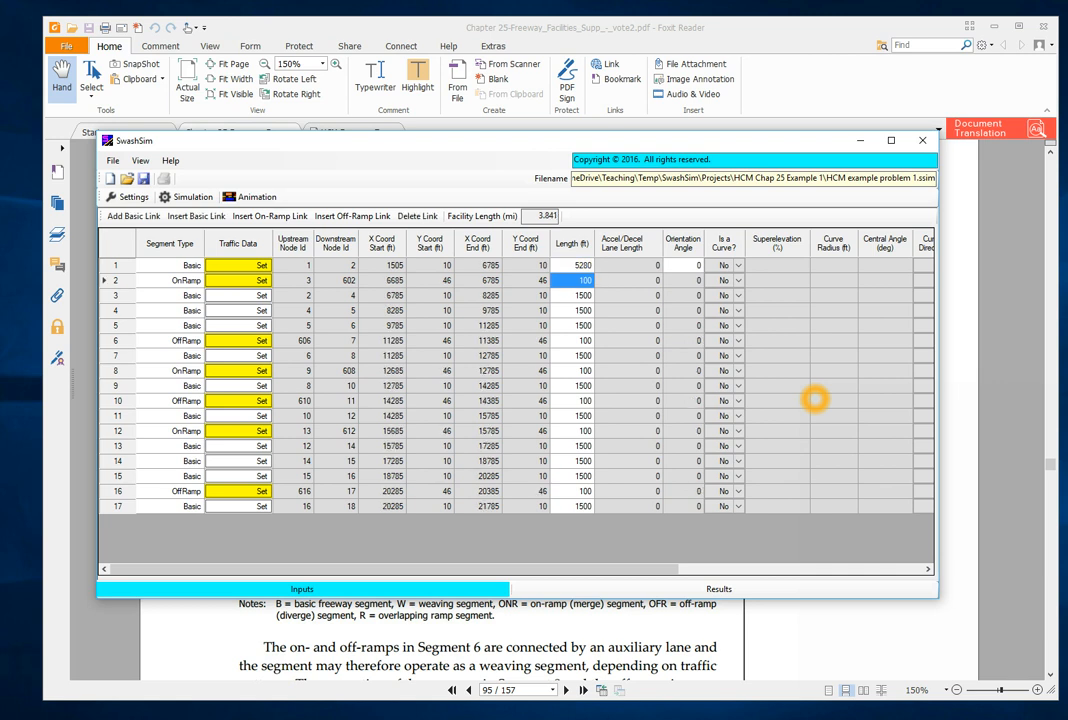
{"action": "type", "text": "1"}
{"action": "type", "text": "00"}
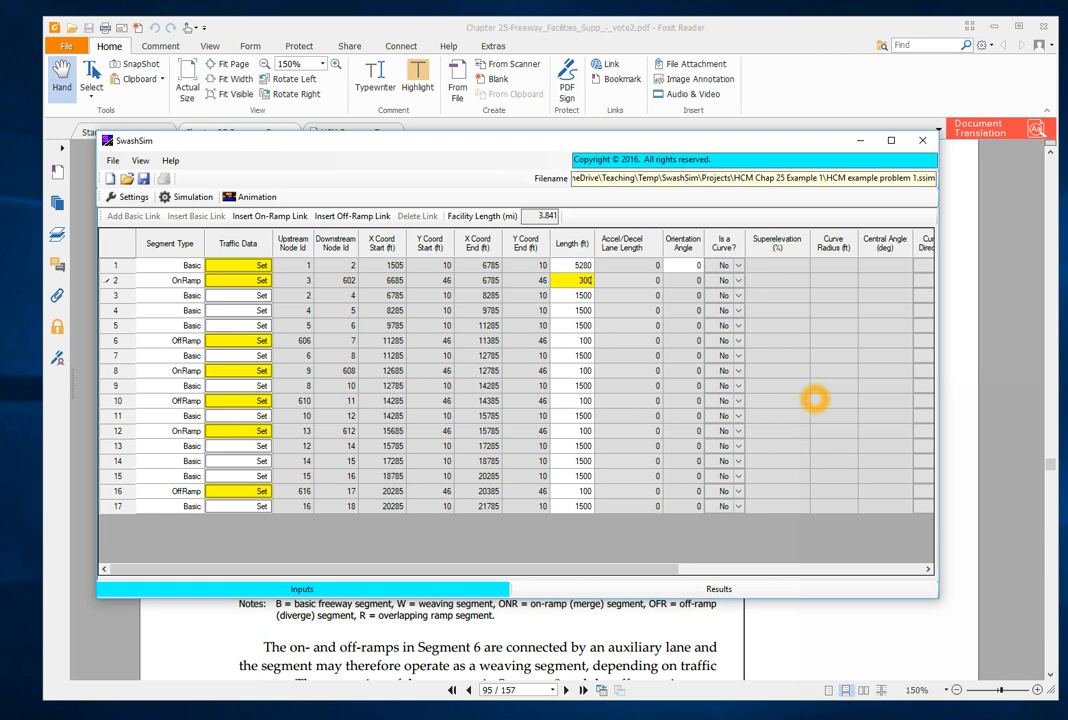
{"action": "key", "text": "Return"}
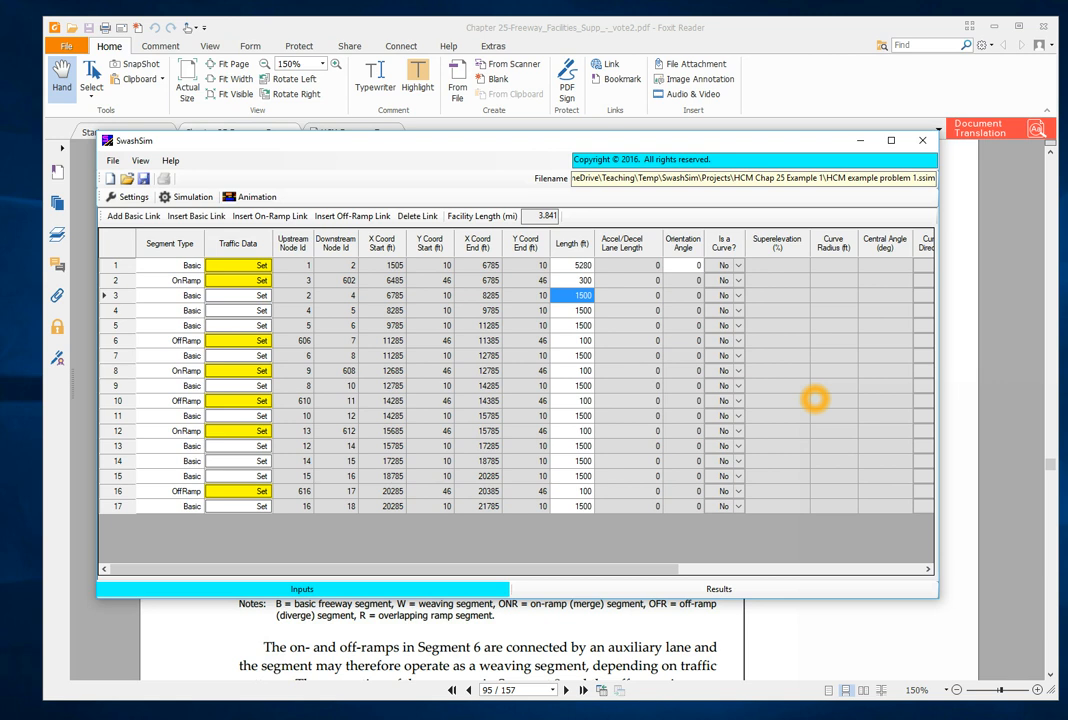
- Set the length of basic link 3 to 1500 ft and of basic link 4 to 2280 ft
{"action": "type", "text": "1"}
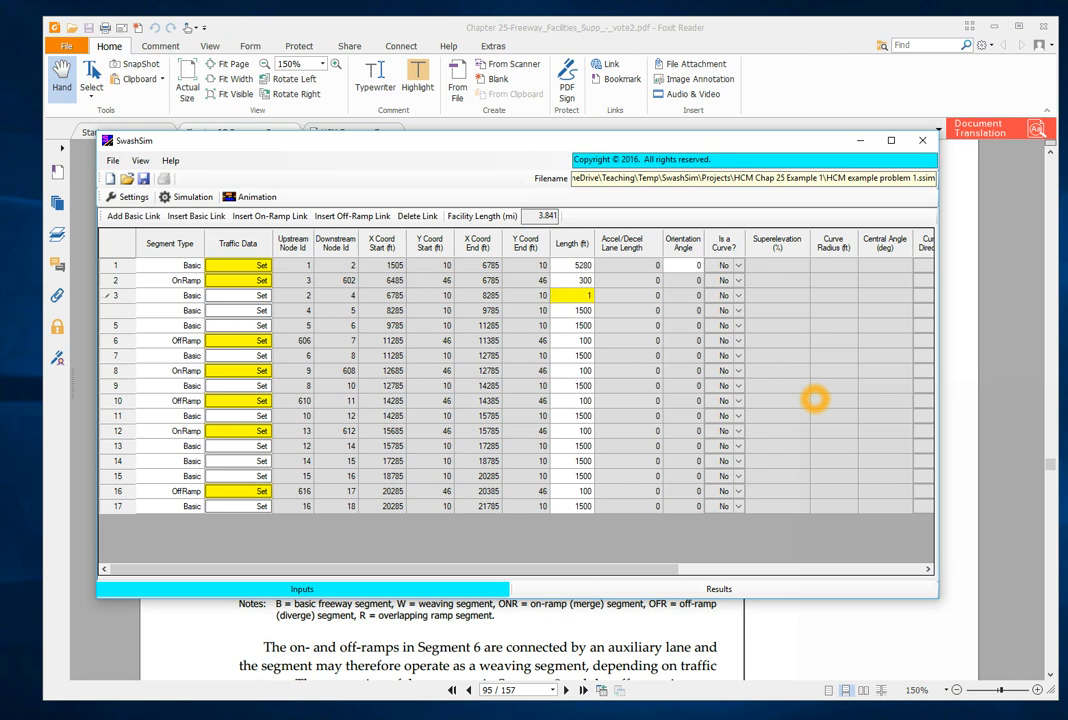
{"action": "type", "text": "500"}
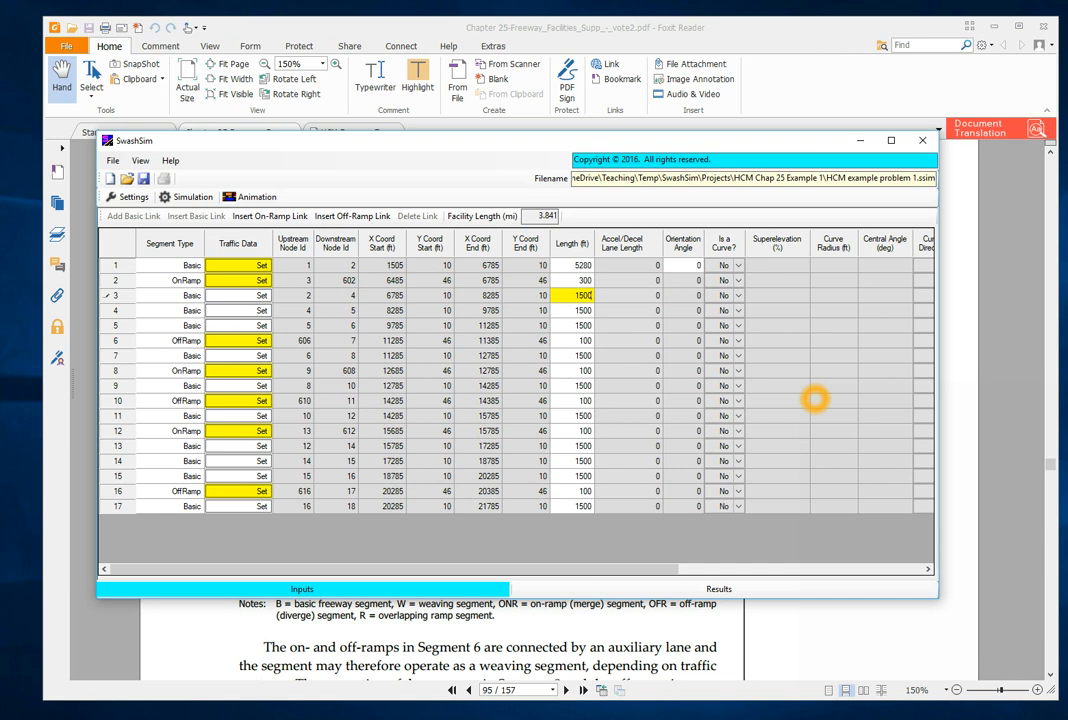
{"action": "key", "text": "Return"}
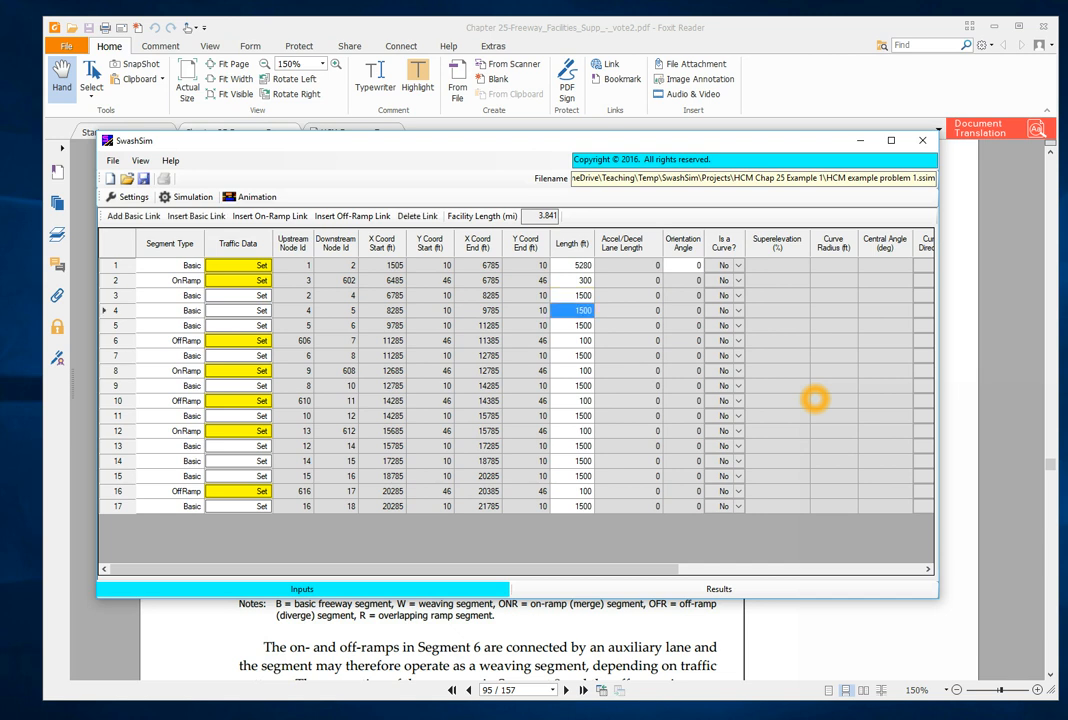
{"action": "type", "text": "2280"}
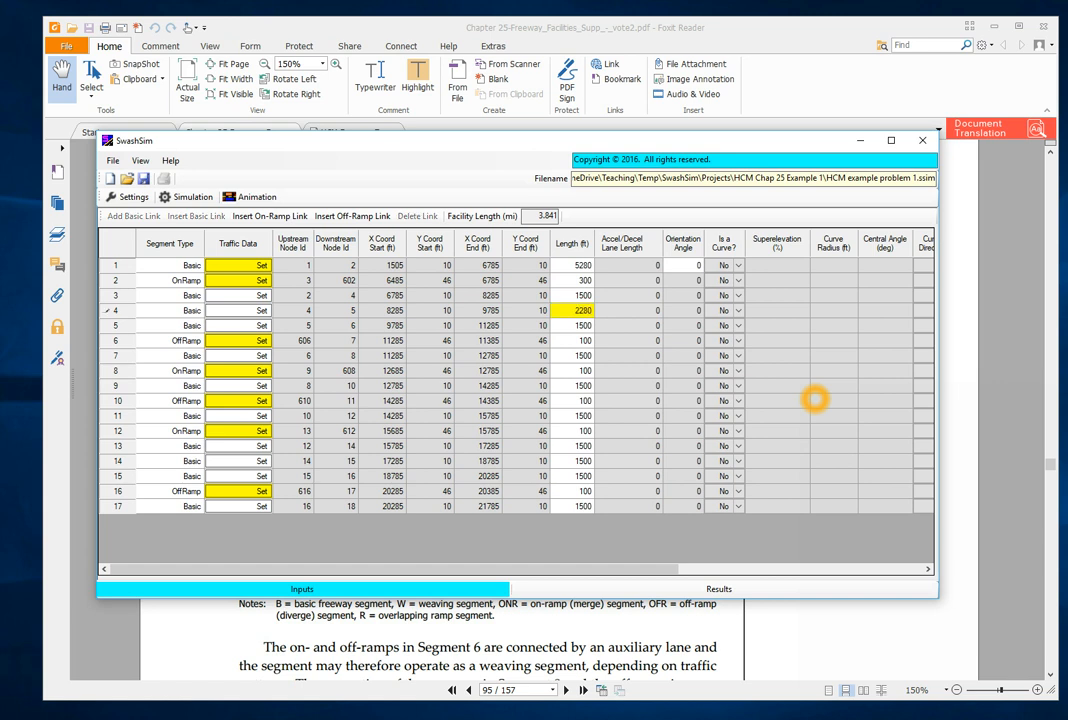
{"action": "key", "text": "Return"}
- Set the length of basic link 5 to 1500 ft and of off-ramp link 6 to 300 ft
{"action": "type", "text": "1500"}
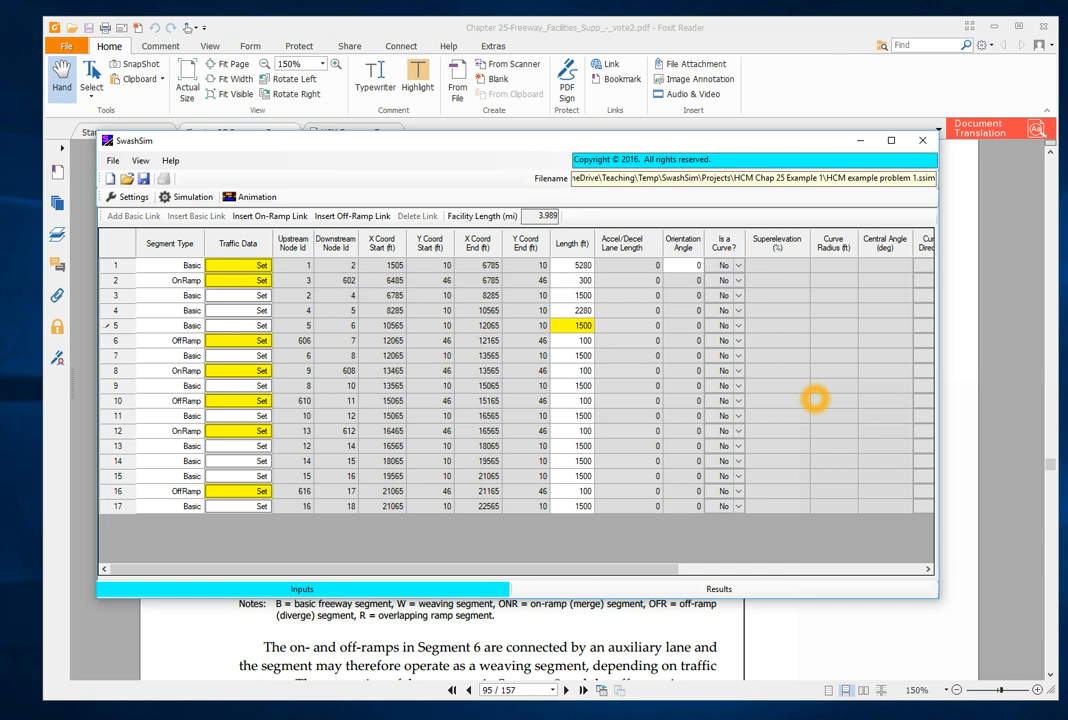
{"action": "key", "text": "Return"}
{"action": "type", "text": "300"}
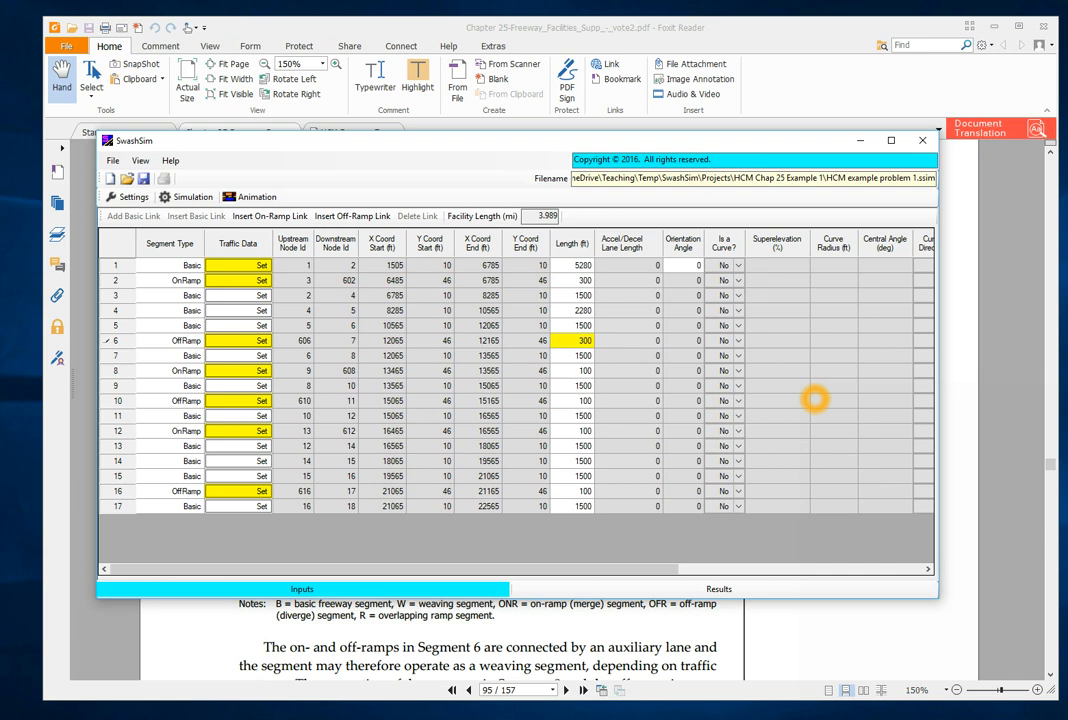
{"action": "key", "text": "Return"}
- Set the length of basic link 7 to 5280 ft and of on-ramp link 8 to 300 ft
{"action": "type", "text": "5280"}
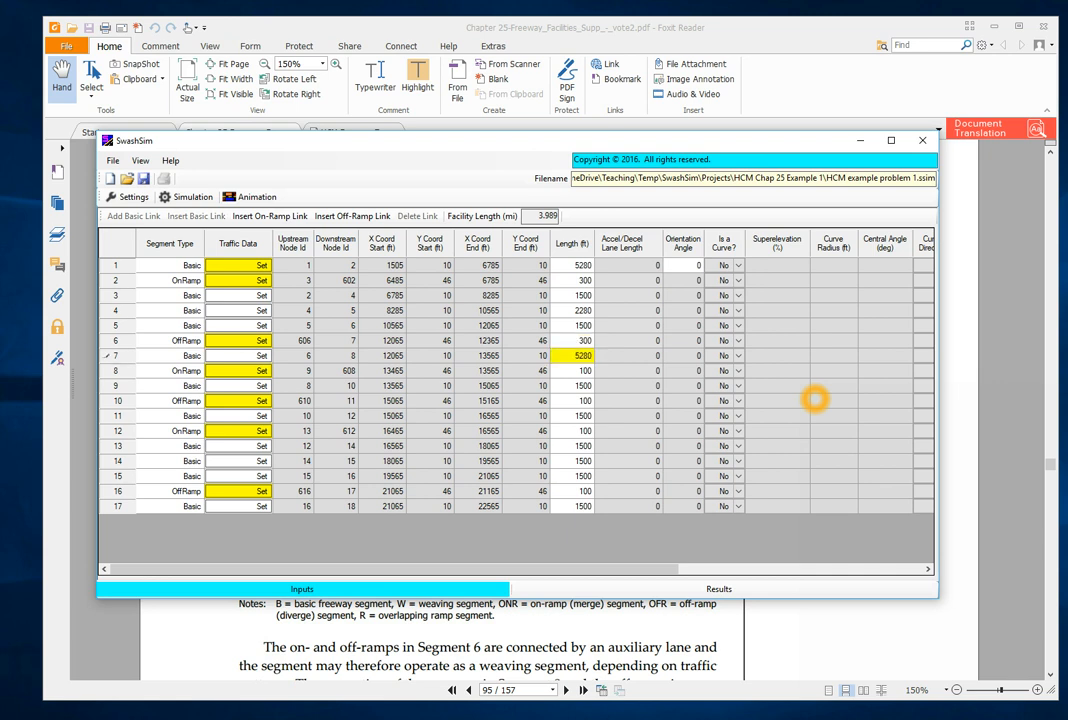
{"action": "key", "text": "Return"}
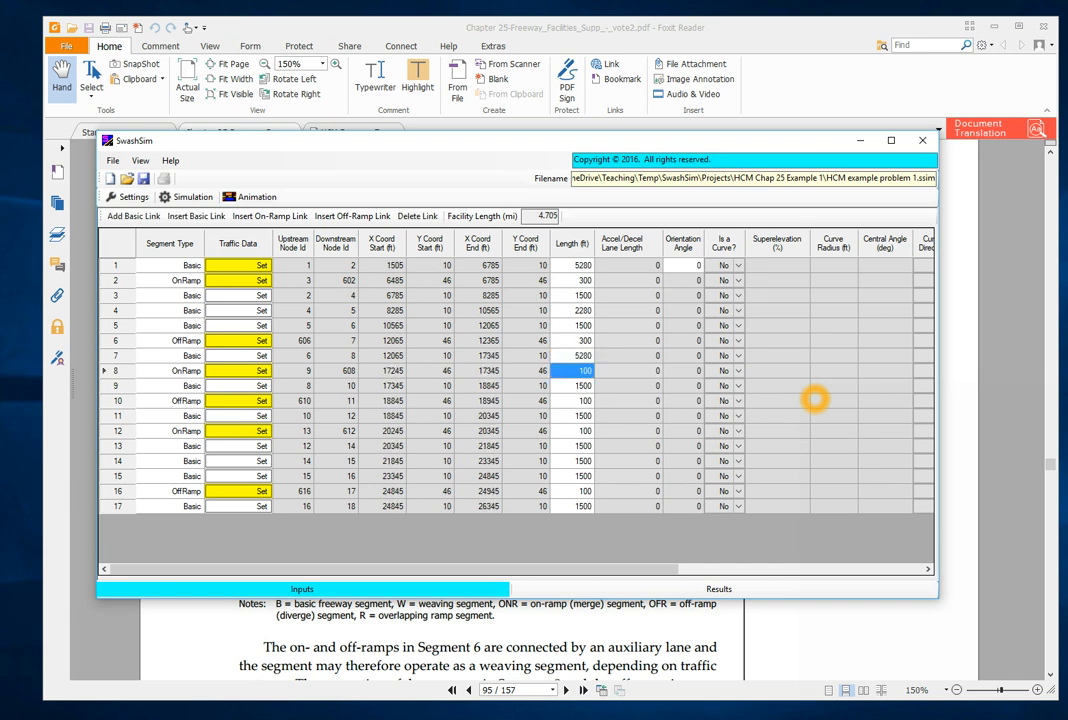
{"action": "type", "text": "300"}
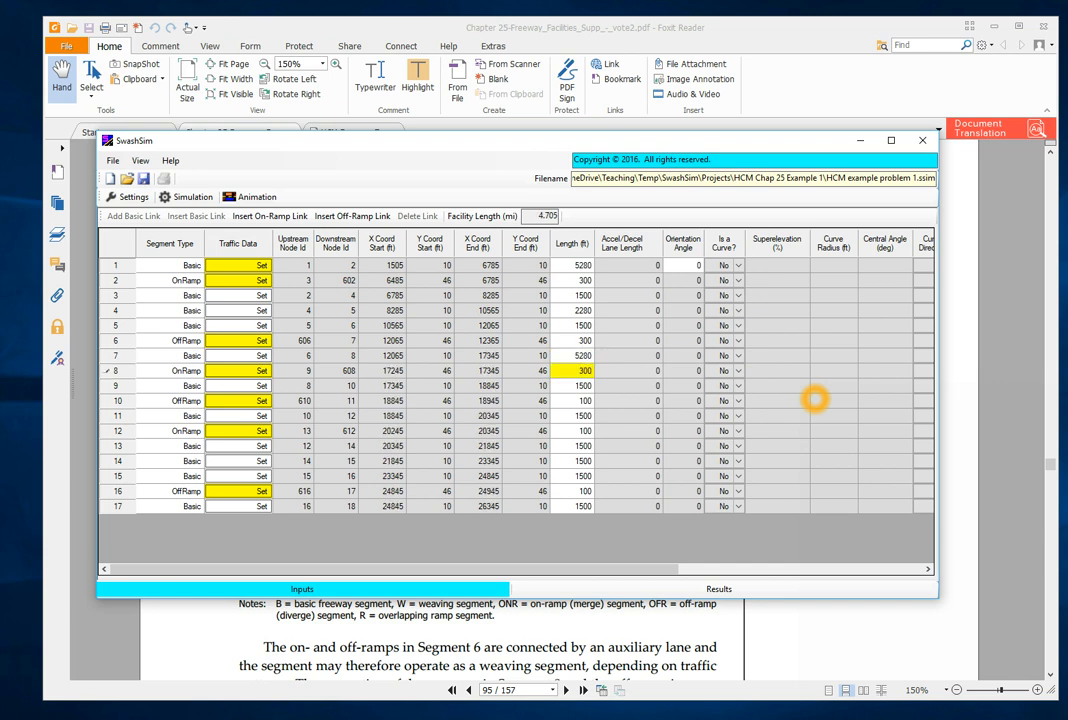
{"action": "key", "text": "Return"}
- Set the length of basic link 9 to 2640 ft and of off-ramp link 10 to 300 ft
{"action": "type", "text": "2640"}
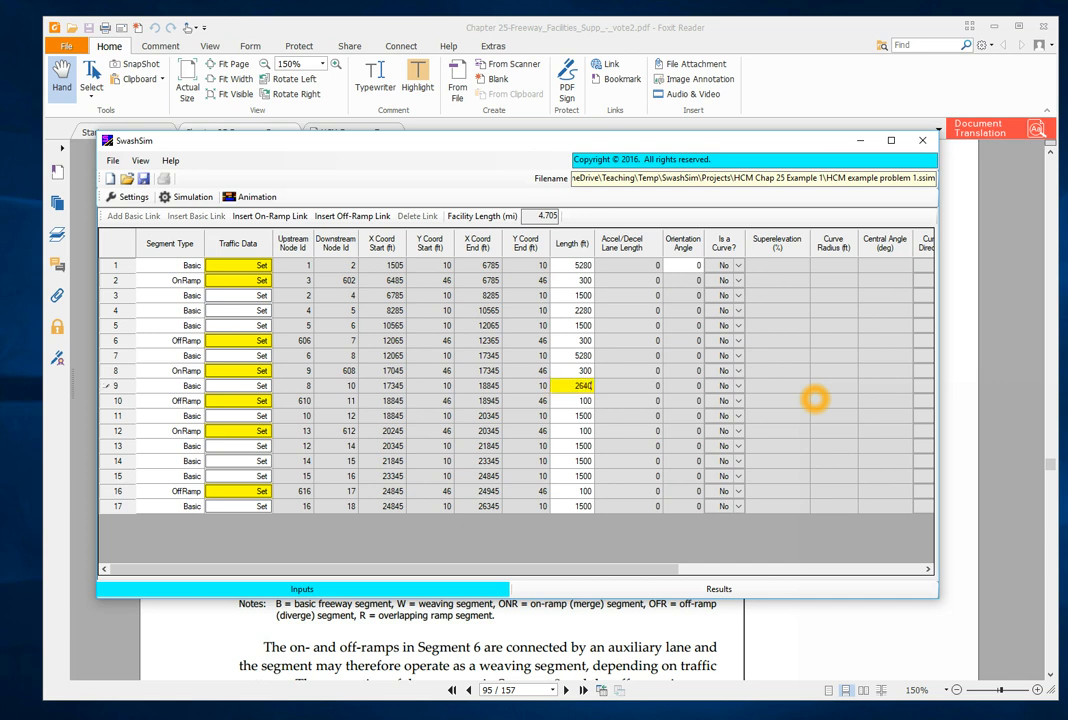
{"action": "key", "text": "Return"}
{"action": "type", "text": "300"}
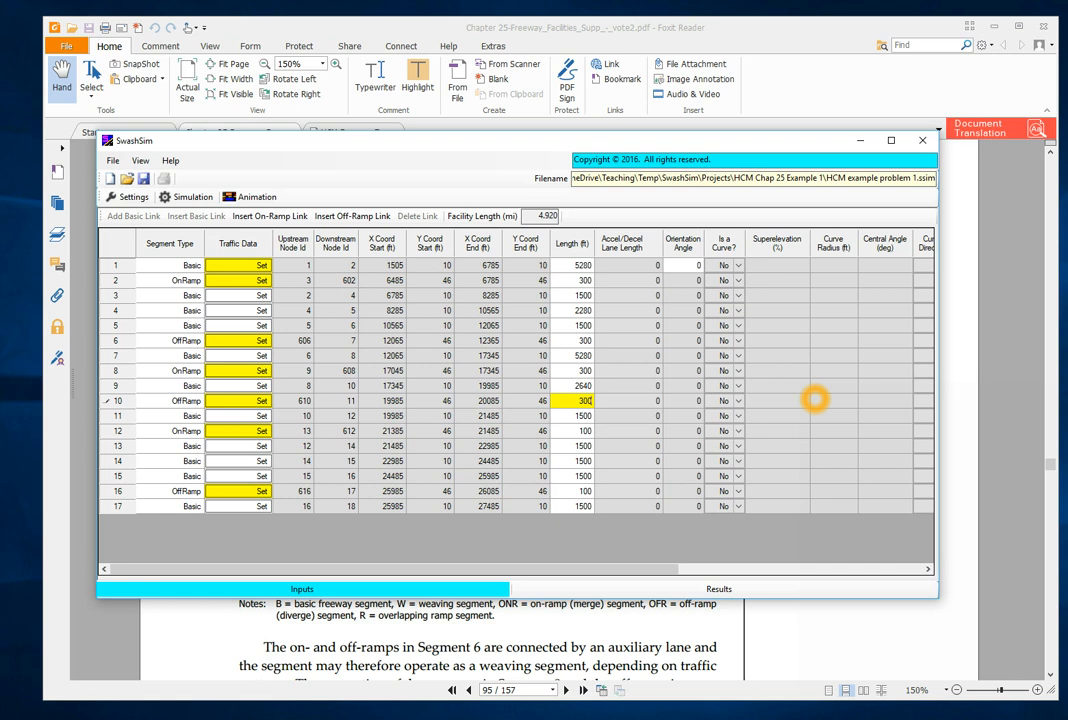
{"action": "key", "text": "Return"}
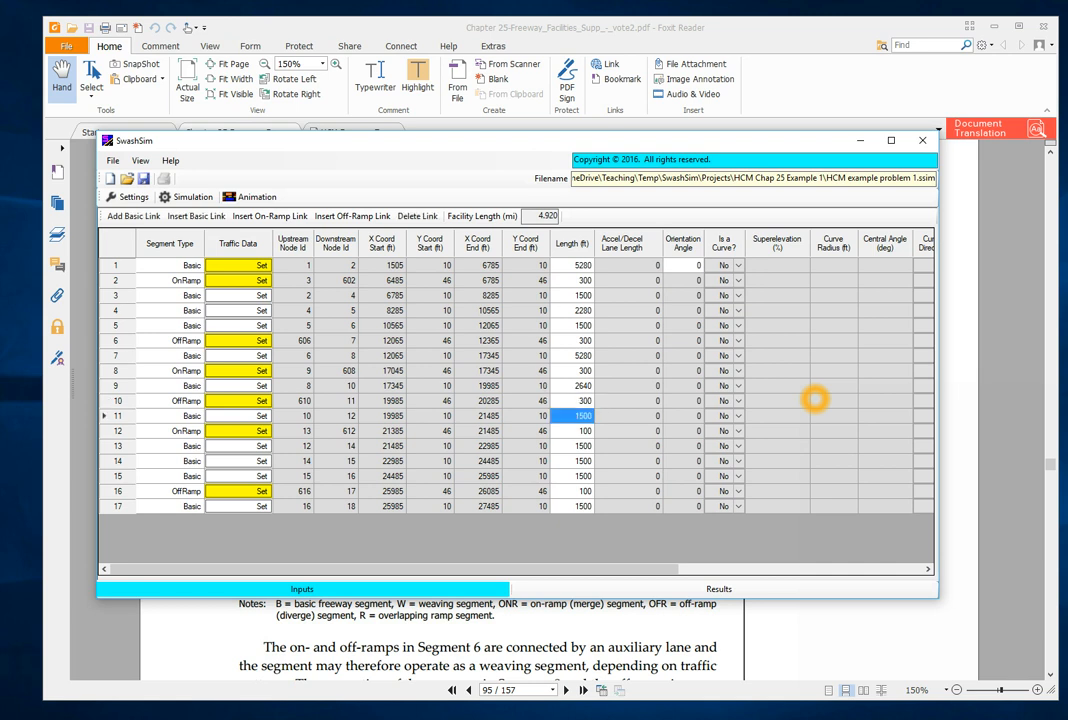
- Set the length of basic link 11 to 5280 ft and of on-ramp link 12 to 300 ft
{"action": "type", "text": "5280"}
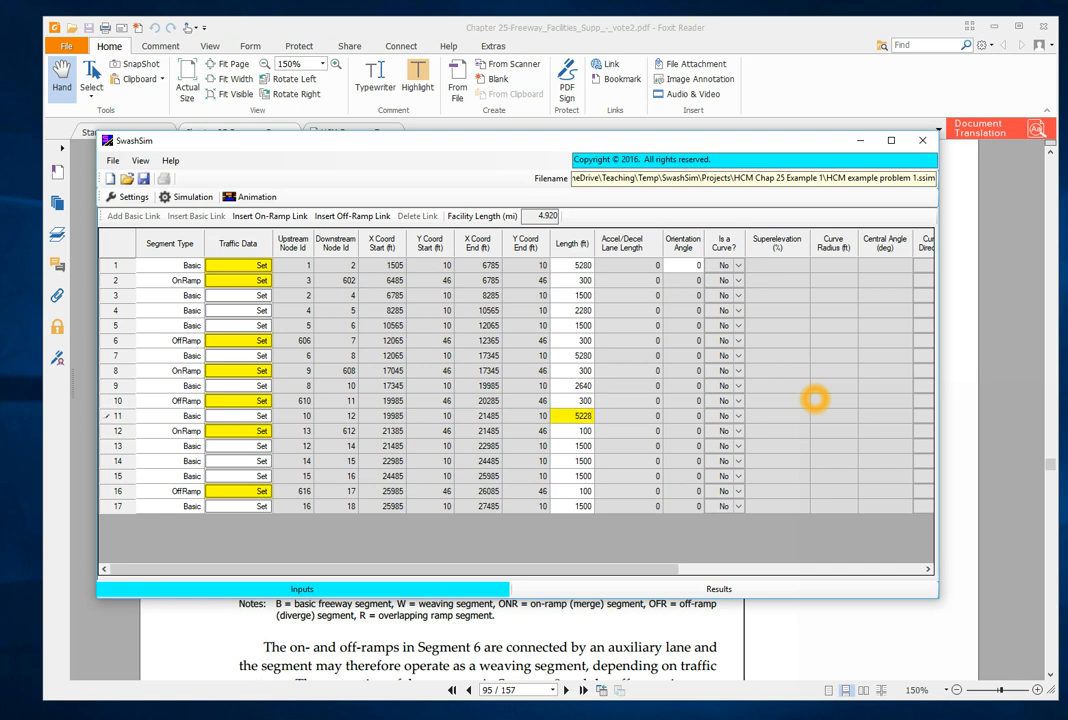
{"action": "key", "text": "BackSpace"}
{"action": "key", "text": "BackSpace"}
{"action": "type", "text": "80"}
{"action": "key", "text": "Return"}
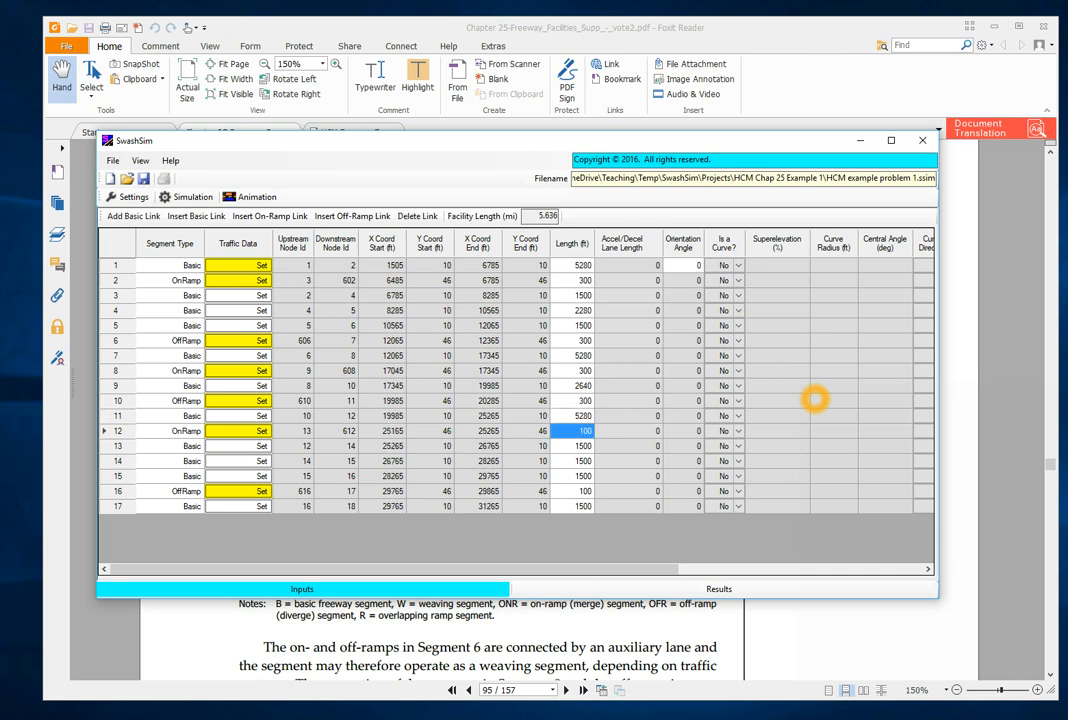
{"action": "type", "text": "300"}
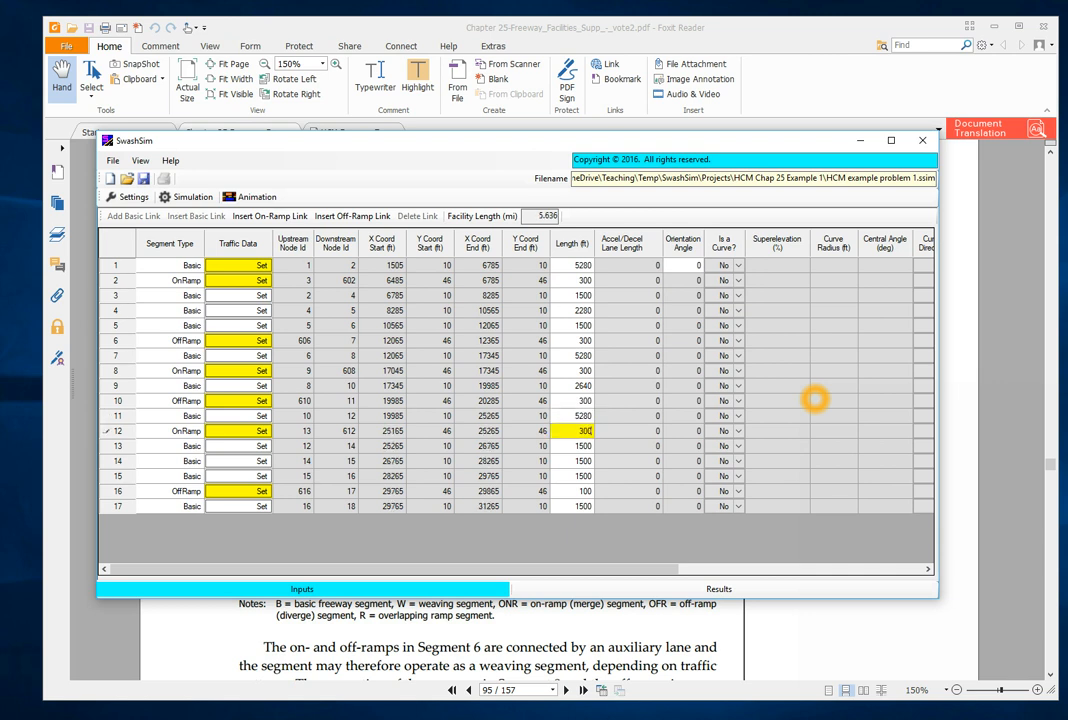
{"action": "key", "text": "Return"}
- Set the lengths of basic links 13, 14 and 15 to 1140, 360 and 1140 ft
{"action": "type", "text": "1140"}
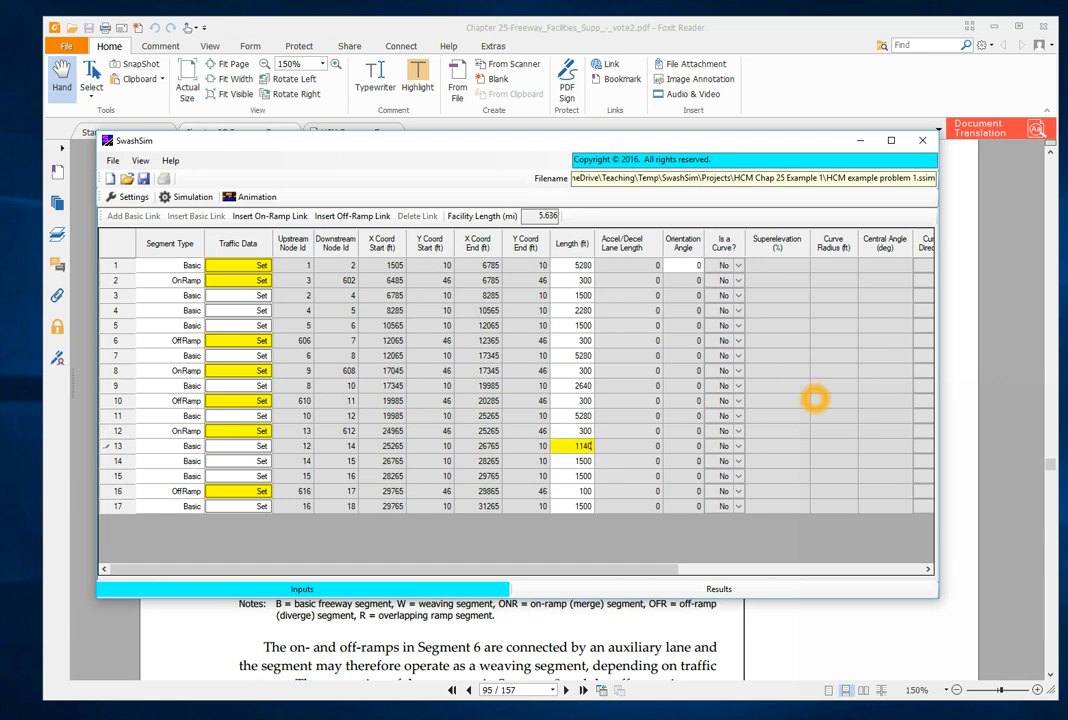
{"action": "key", "text": "Return"}
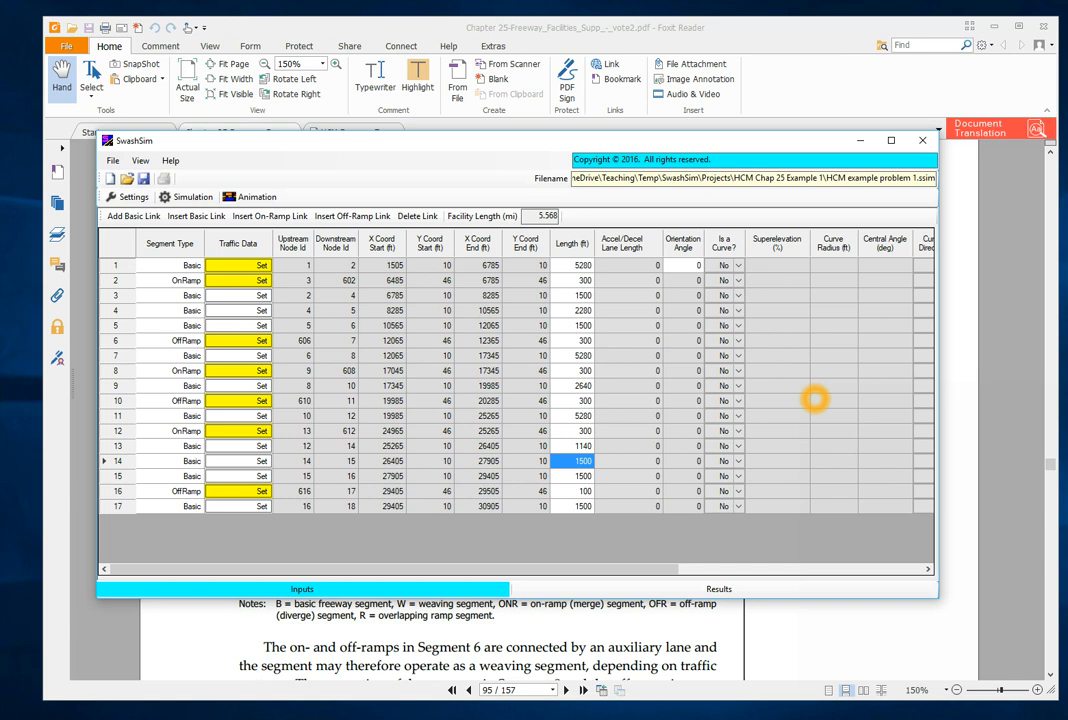
{"action": "type", "text": "360"}
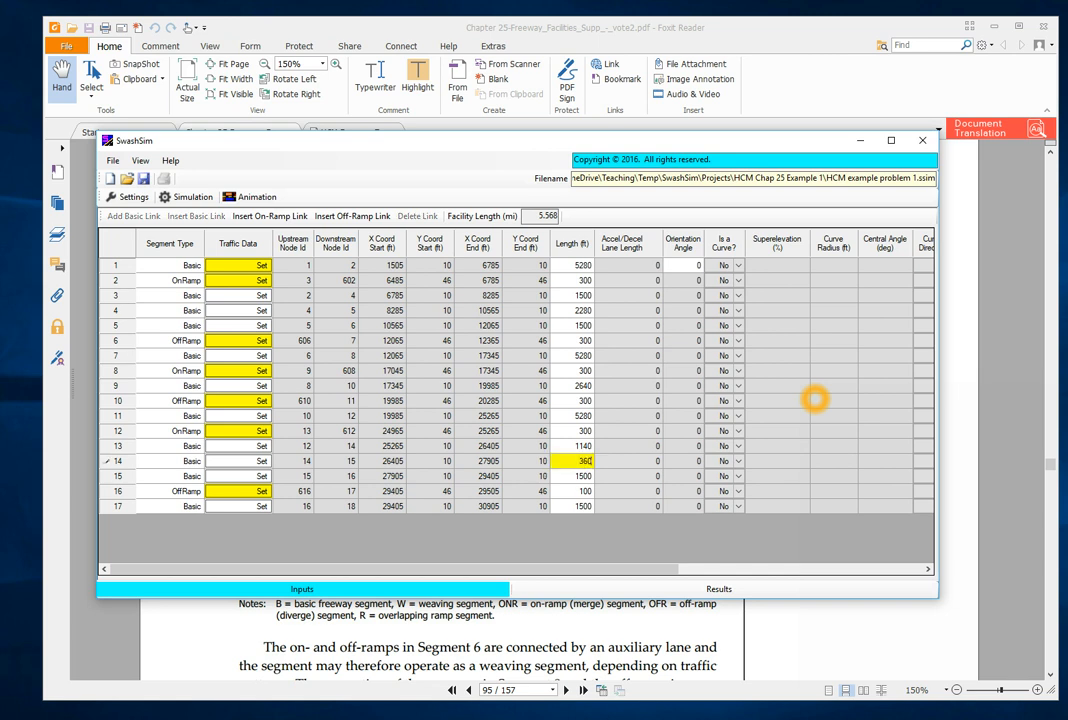
{"action": "key", "text": "Return"}
{"action": "type", "text": "1140"}
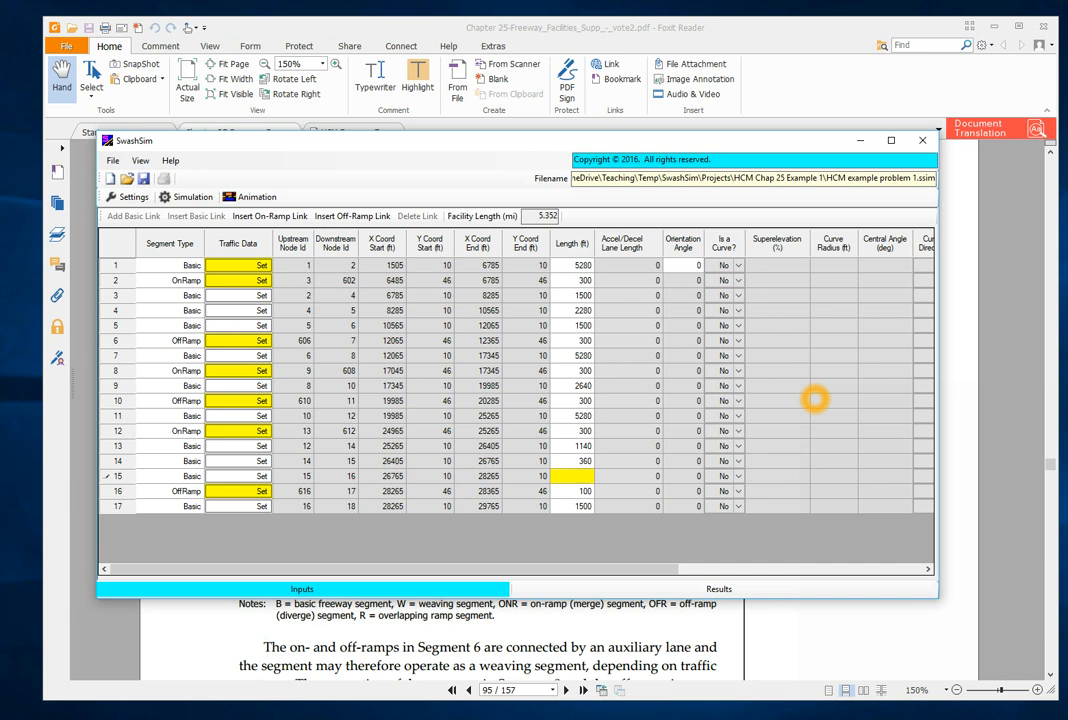
{"action": "key", "text": "Return"}
- Set the length of off-ramp link 16 to 300 ft and of basic link 17 to 5280 ft
{"action": "type", "text": "300"}
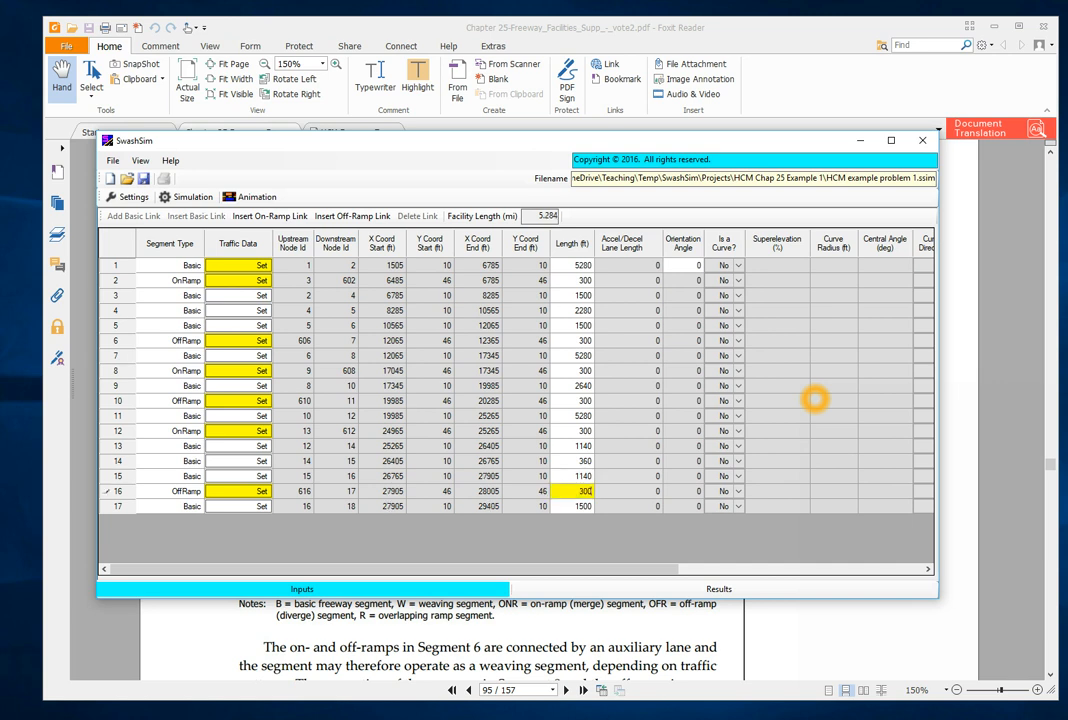
{"action": "key", "text": "Return"}
{"action": "type", "text": "5280"}
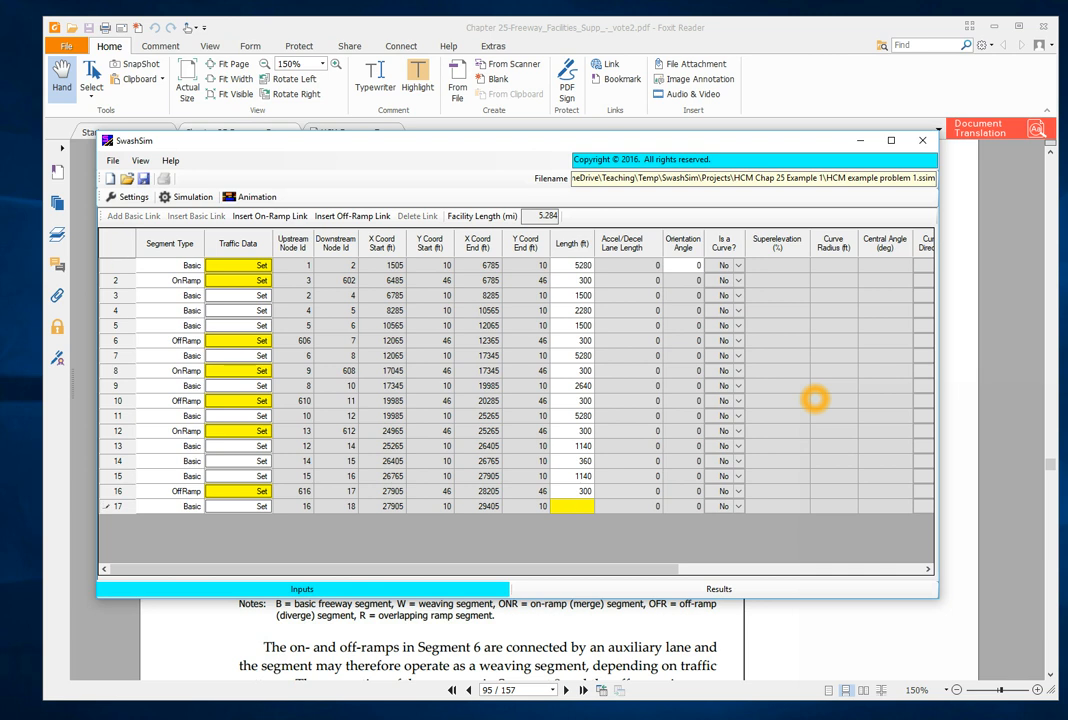
{"action": "key", "text": "Tab"}
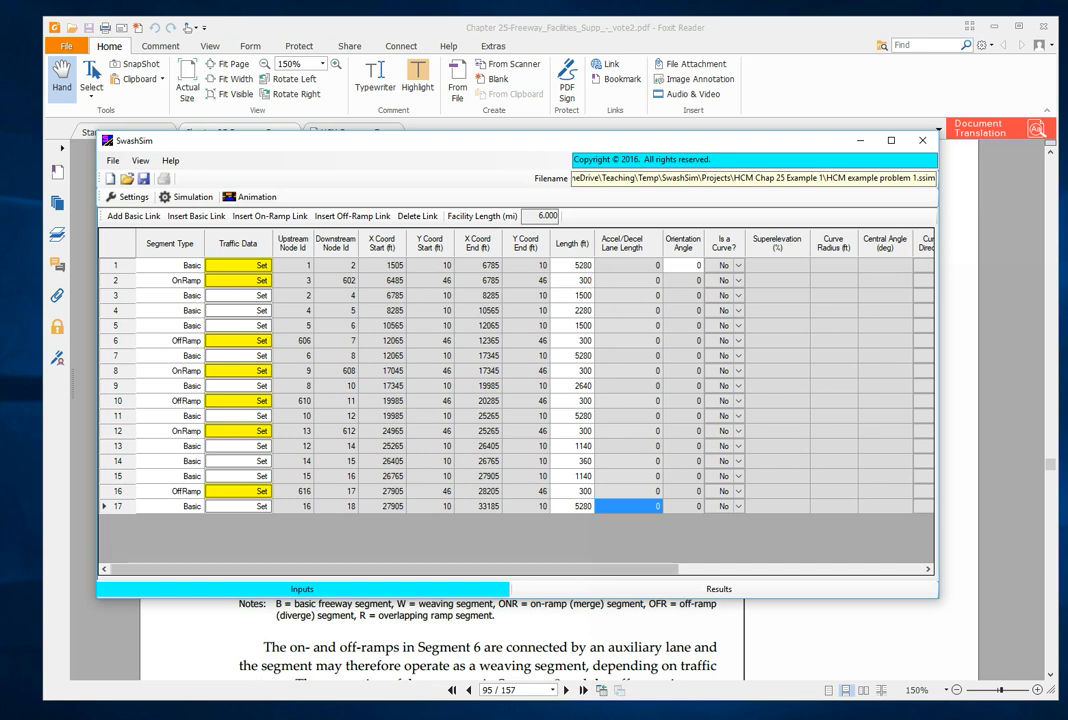
- Consult the facility geometry in Foxit Reader, return to SwashSim and review the number of lanes on the mainline and ramp links
{"action": "left_click", "coordinate": [729, 626]}
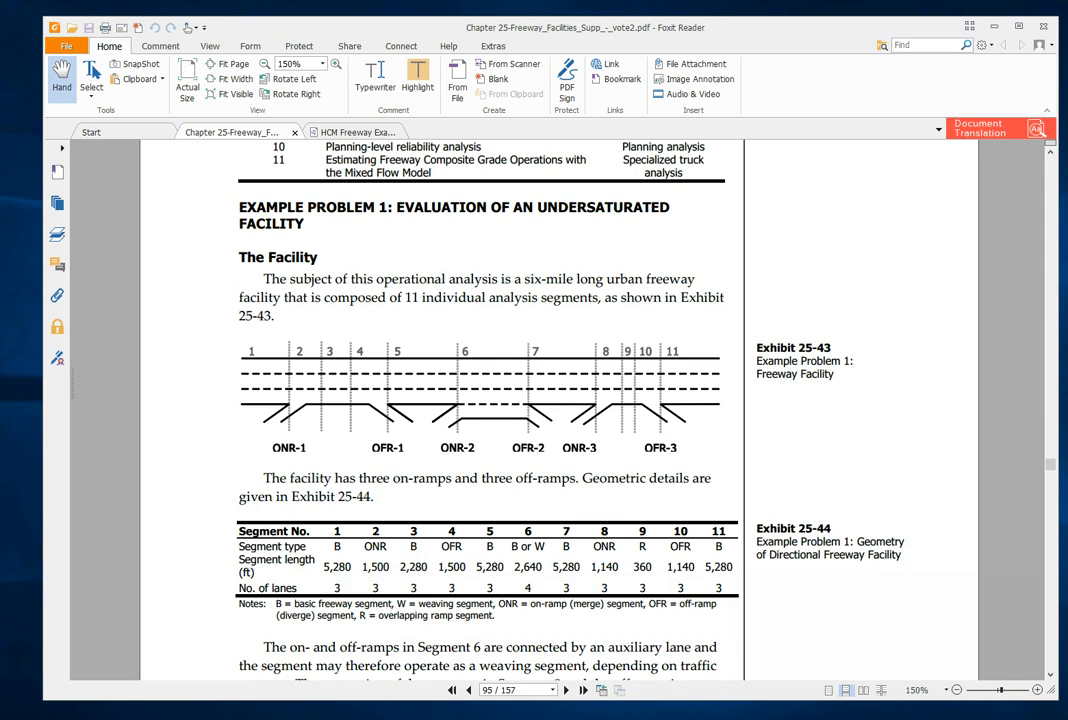
{"action": "key", "text": "alt+Tab"}
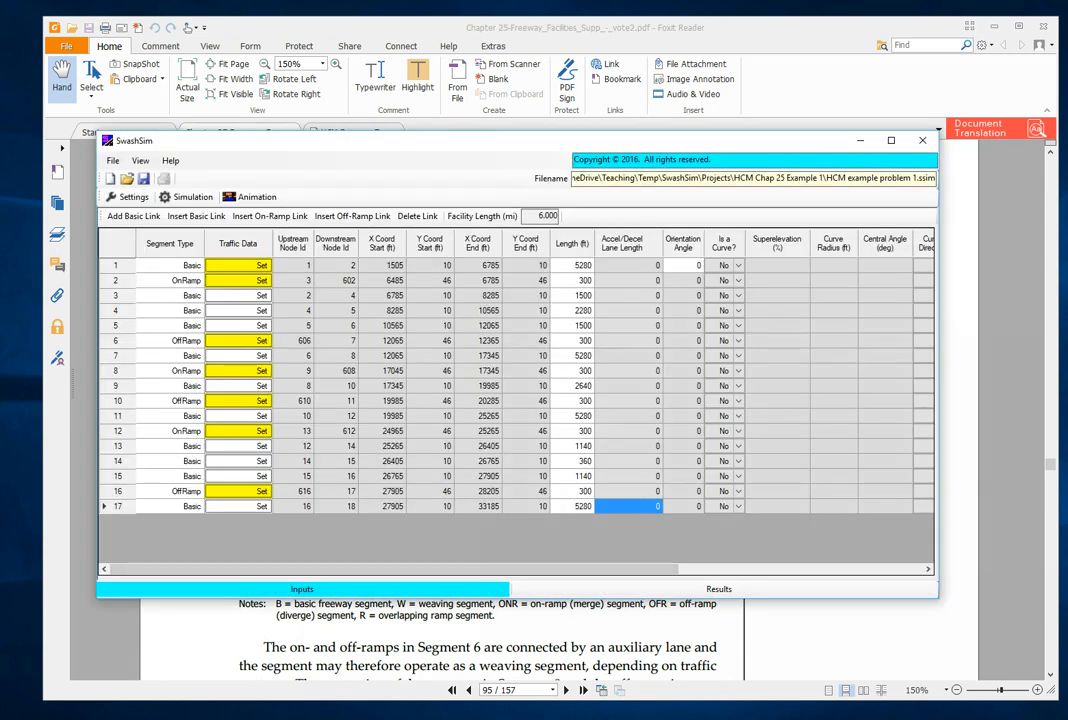
{"action": "left_click_drag", "start_coordinate": [622, 569], "coordinate": [757, 572]}
{"action": "left_click", "coordinate": [800, 415]}
{"action": "left_click", "coordinate": [812, 415]}
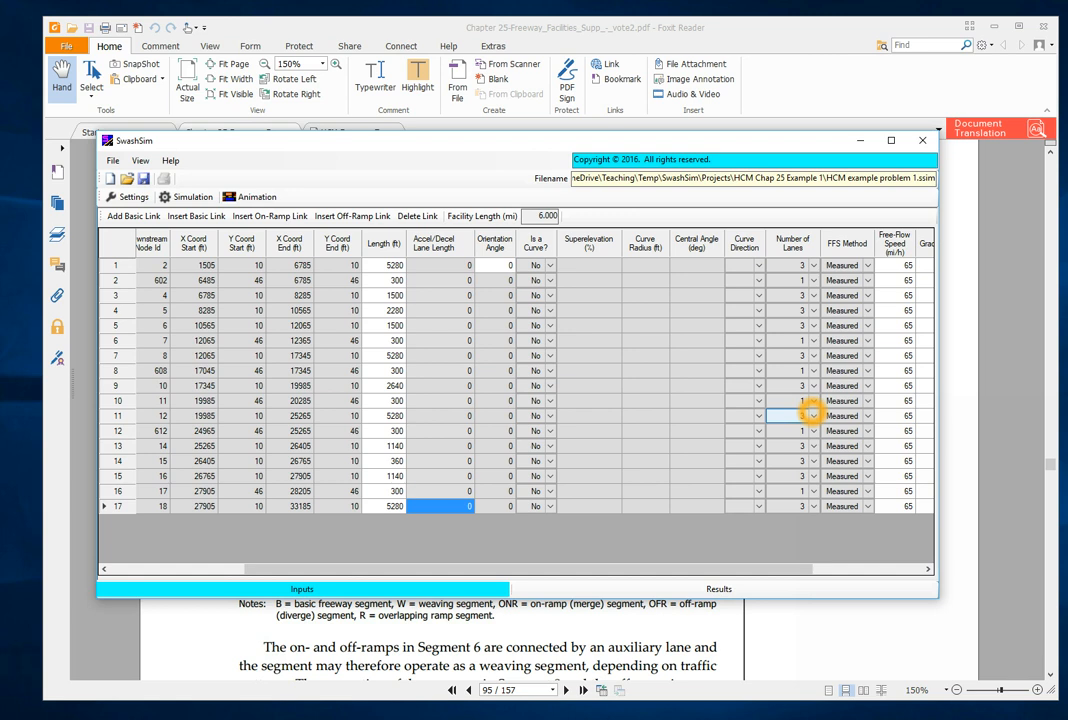
{"action": "left_click", "coordinate": [812, 370]}
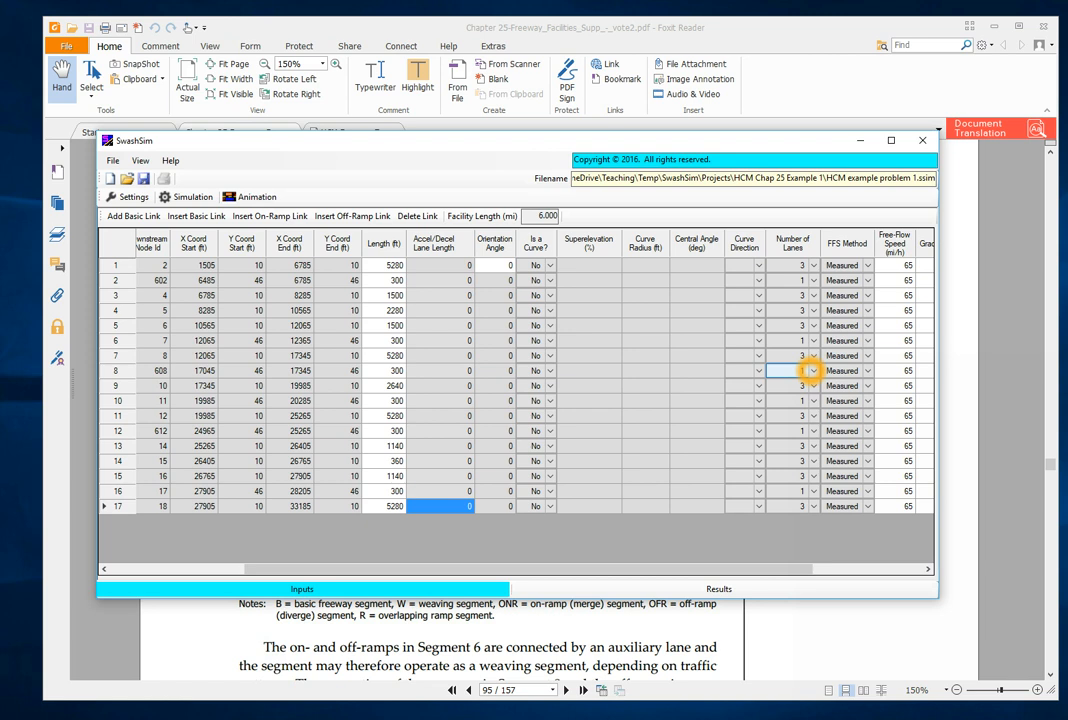
{"action": "left_click", "coordinate": [810, 355]}
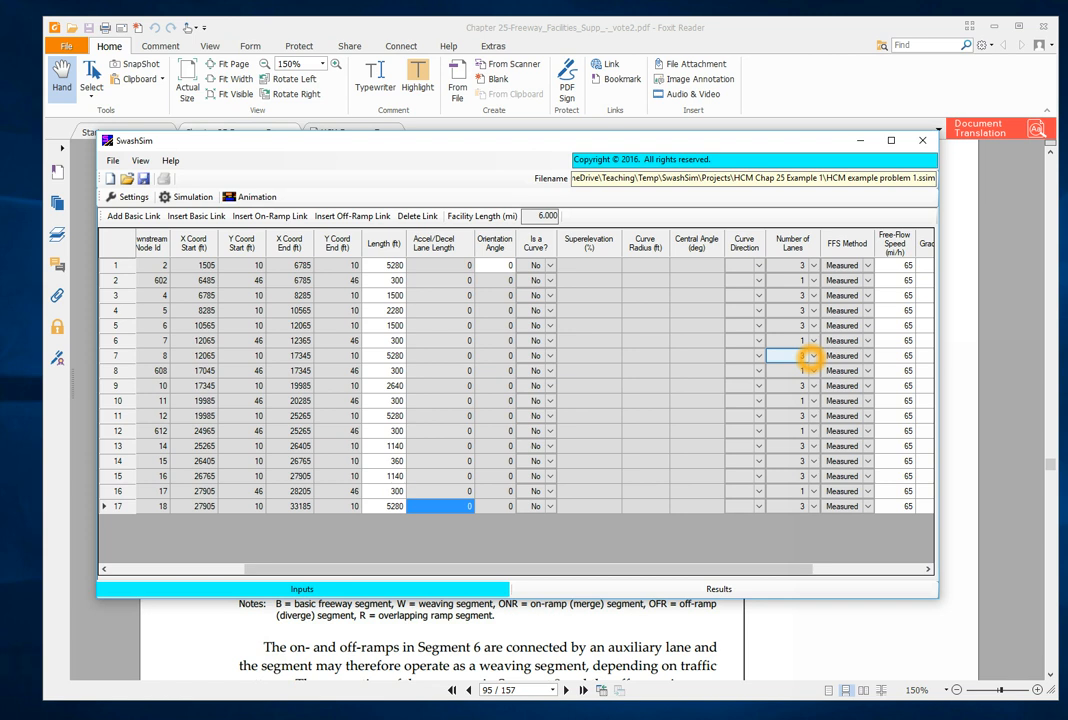
- Set the number of lanes on basic links 3 and 5 to 4
{"action": "left_click", "coordinate": [815, 296]}
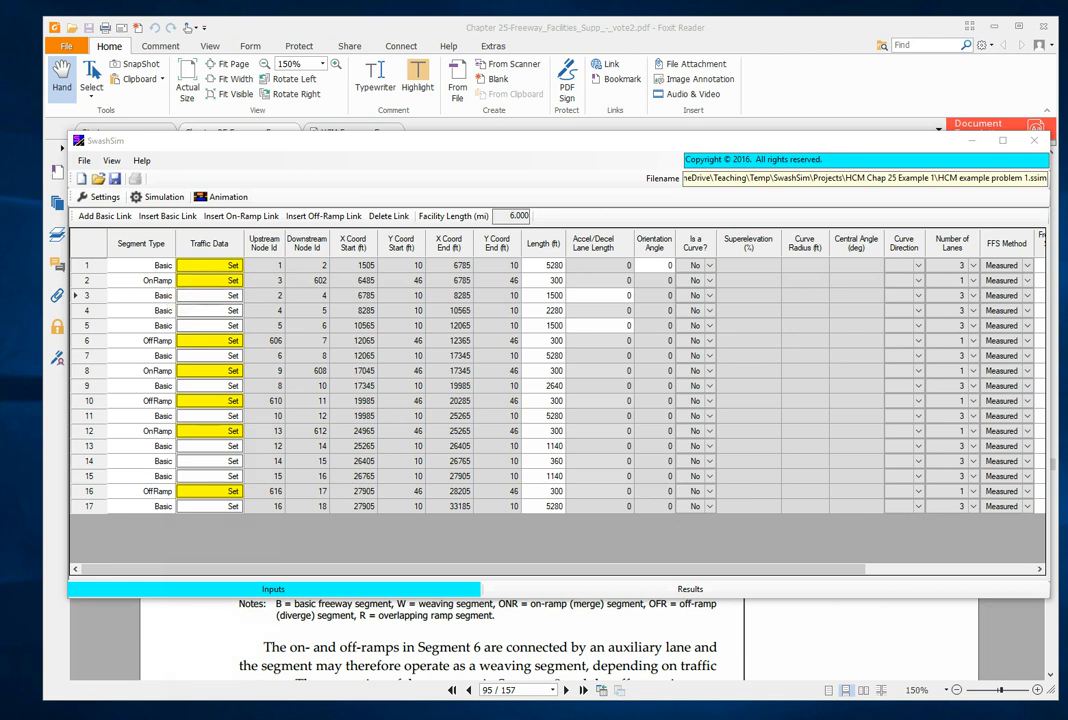
{"action": "left_click", "coordinate": [966, 295]}
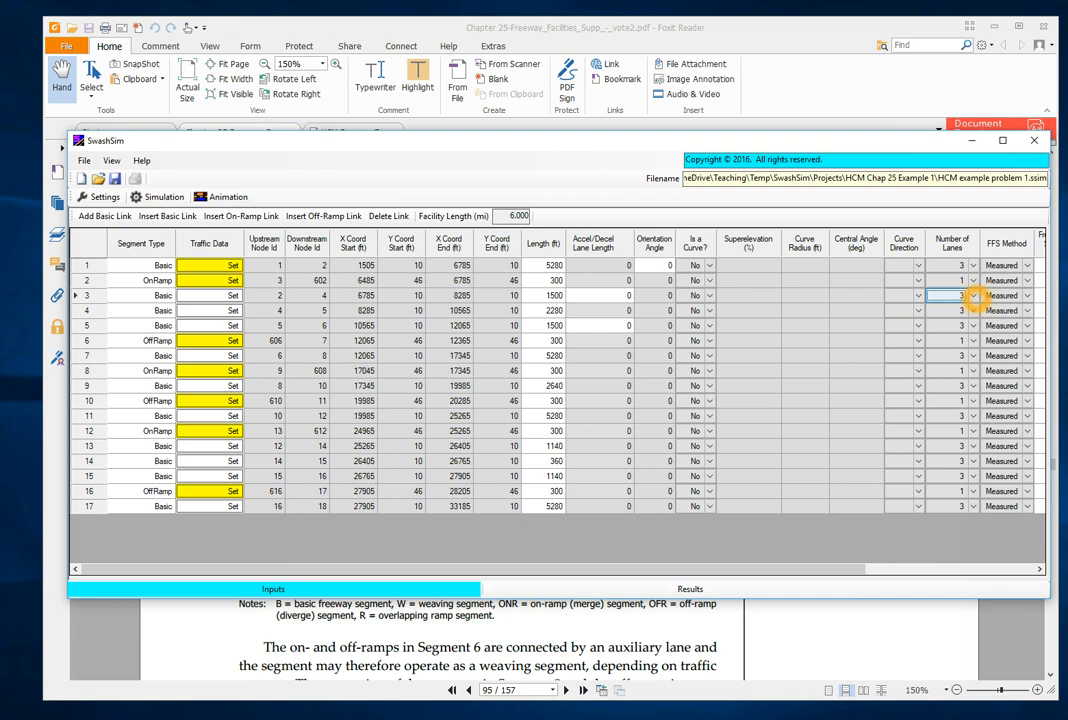
{"action": "left_click", "coordinate": [974, 295]}
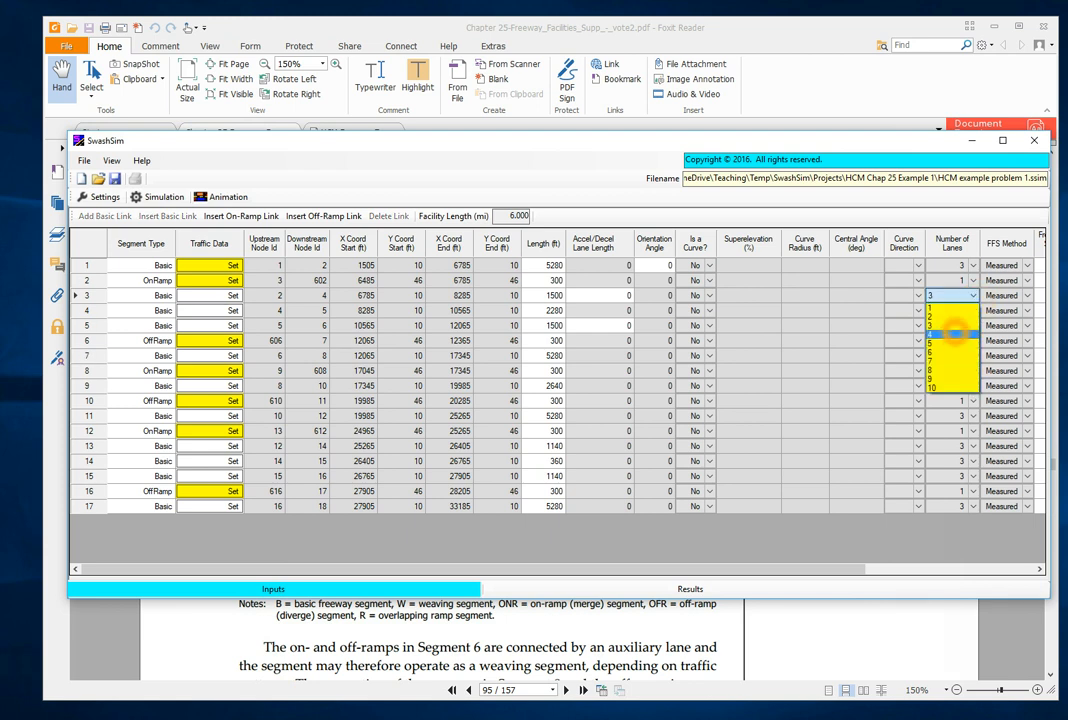
{"action": "left_click", "coordinate": [950, 334]}
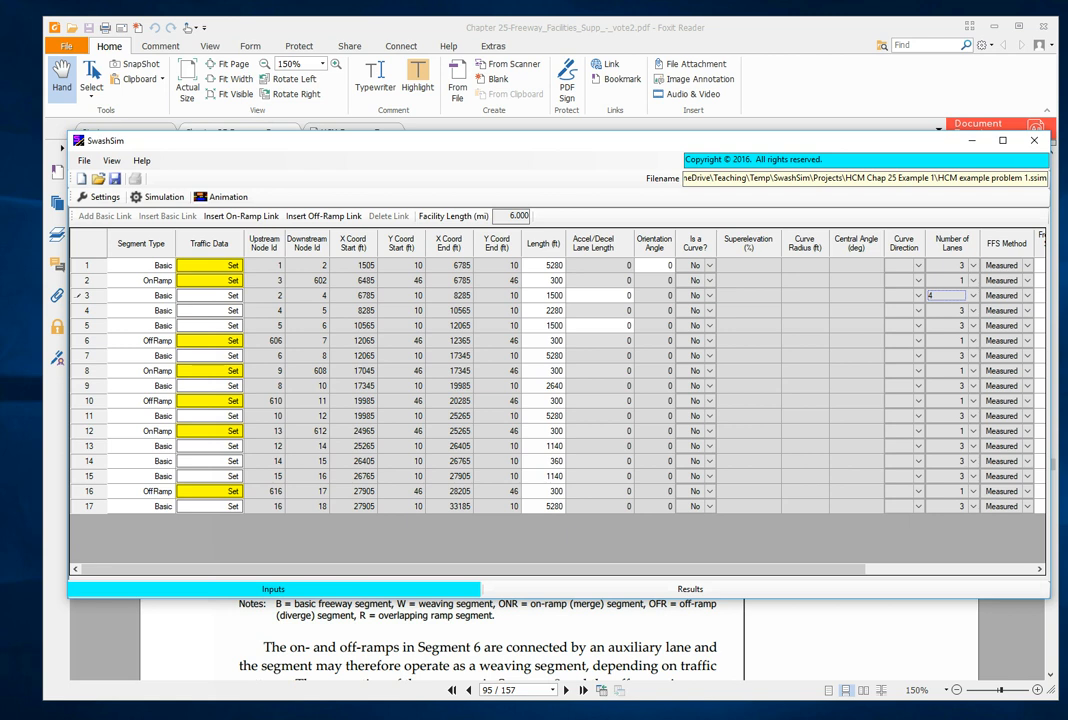
{"action": "left_click", "coordinate": [950, 325]}
{"action": "left_click", "coordinate": [946, 364]}
- Set the number of lanes on basic link 9, the weaving segment, to 4
{"action": "left_click", "coordinate": [970, 385]}
{"action": "left_click", "coordinate": [973, 385]}
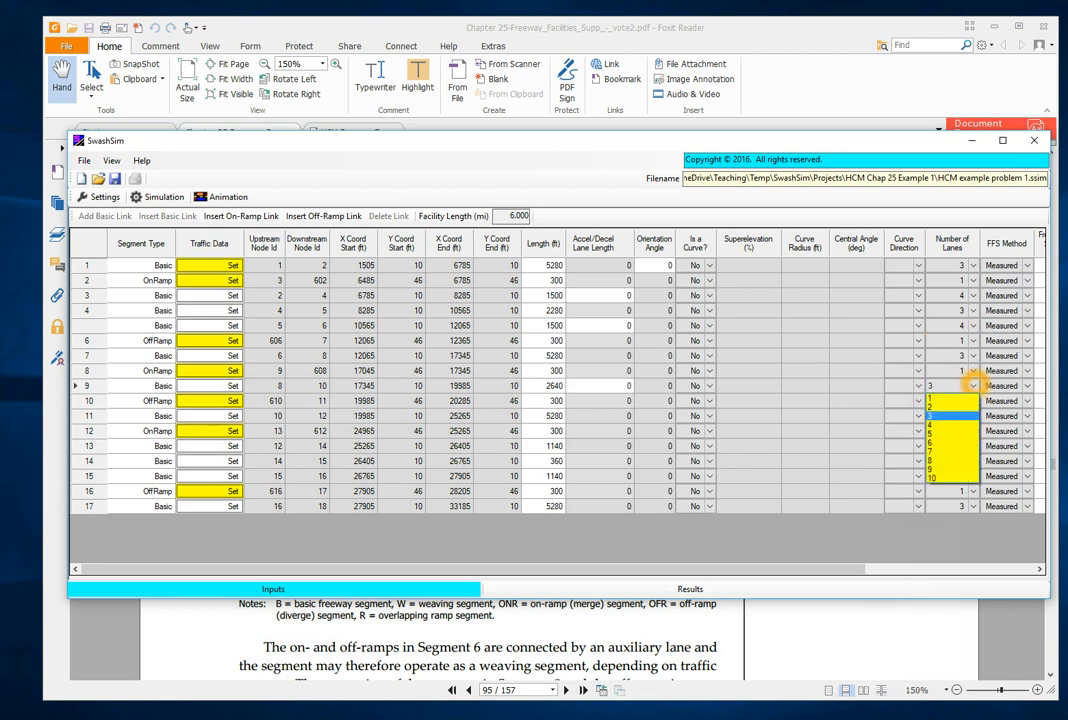
{"action": "left_click", "coordinate": [945, 423]}
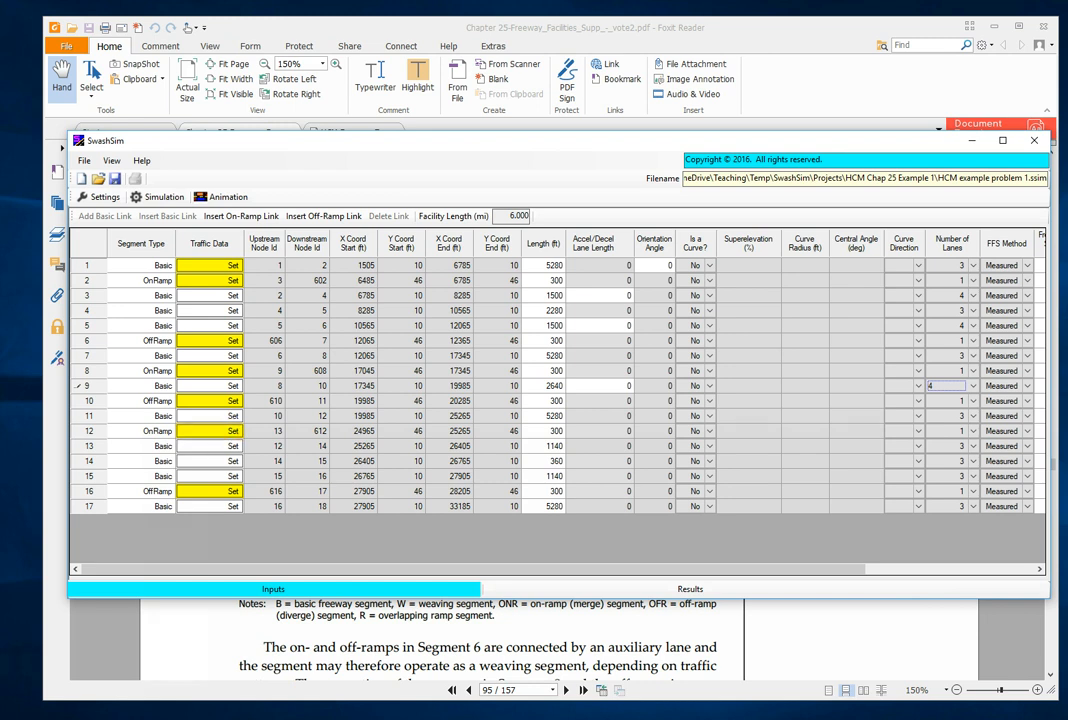
{"action": "left_click", "coordinate": [403, 448]}
- Set the number of lanes on basic links 13 and 15 to 4
{"action": "left_click", "coordinate": [973, 446]}
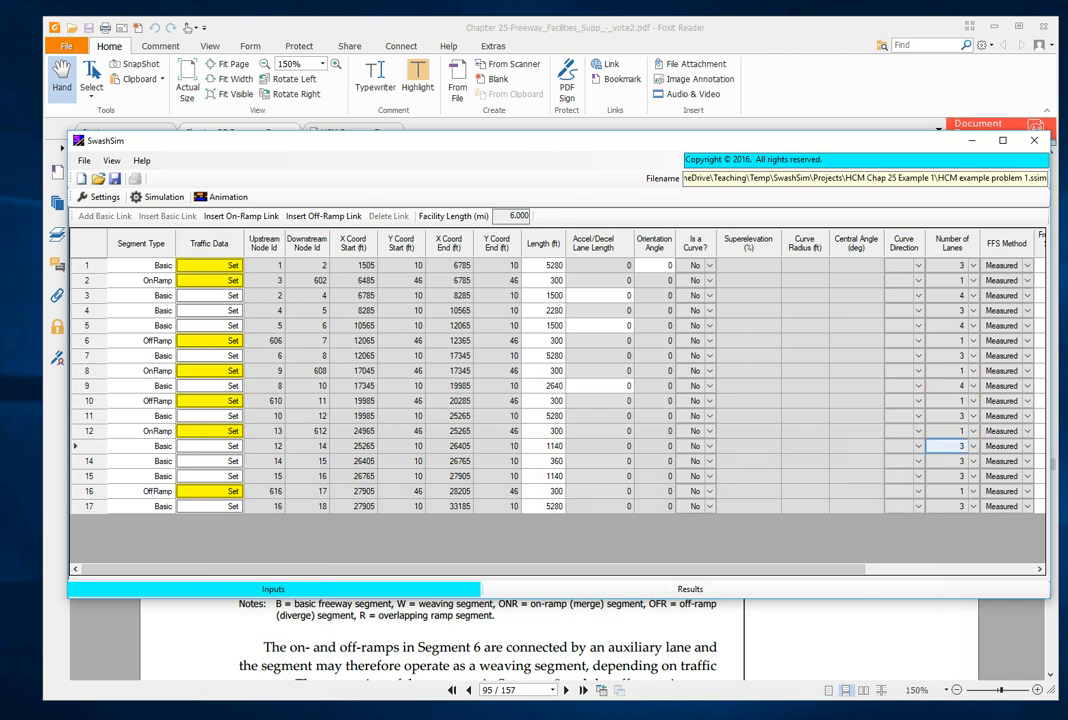
{"action": "left_click", "coordinate": [973, 446]}
{"action": "left_click", "coordinate": [941, 484]}
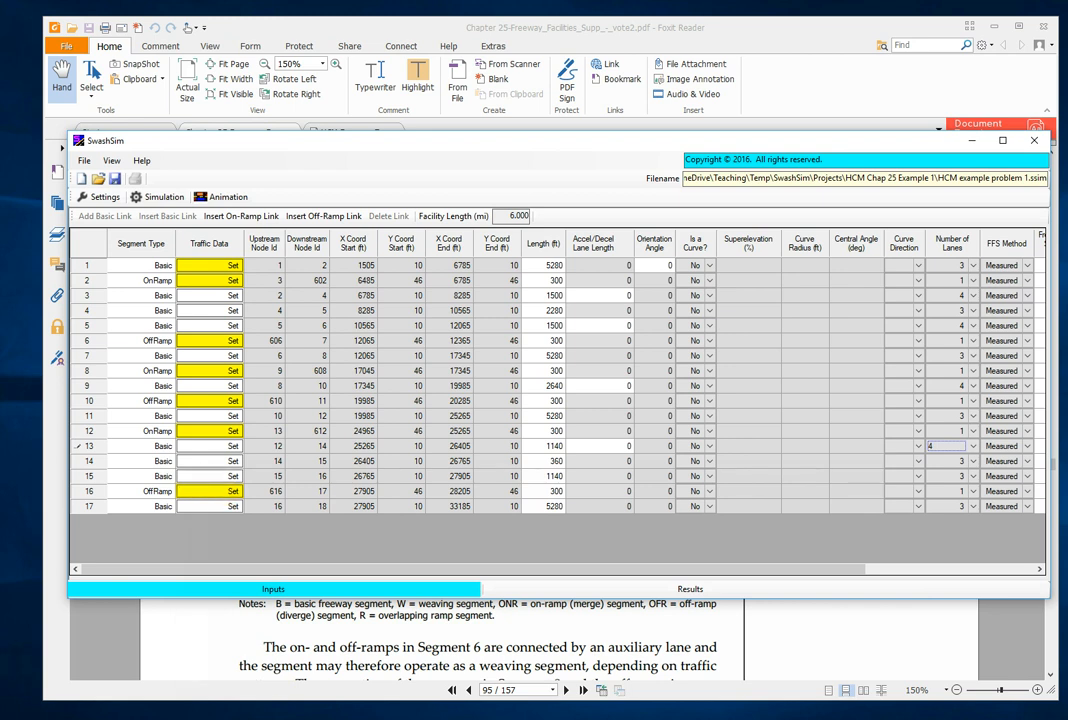
{"action": "left_click", "coordinate": [972, 477]}
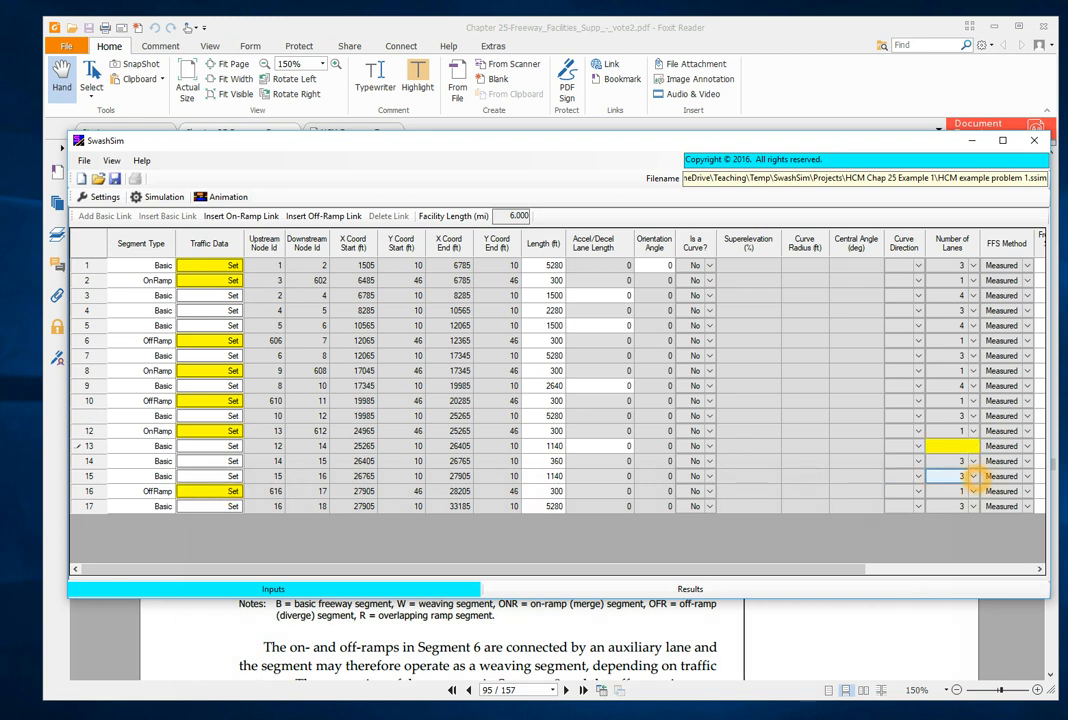
{"action": "left_click", "coordinate": [972, 477]}
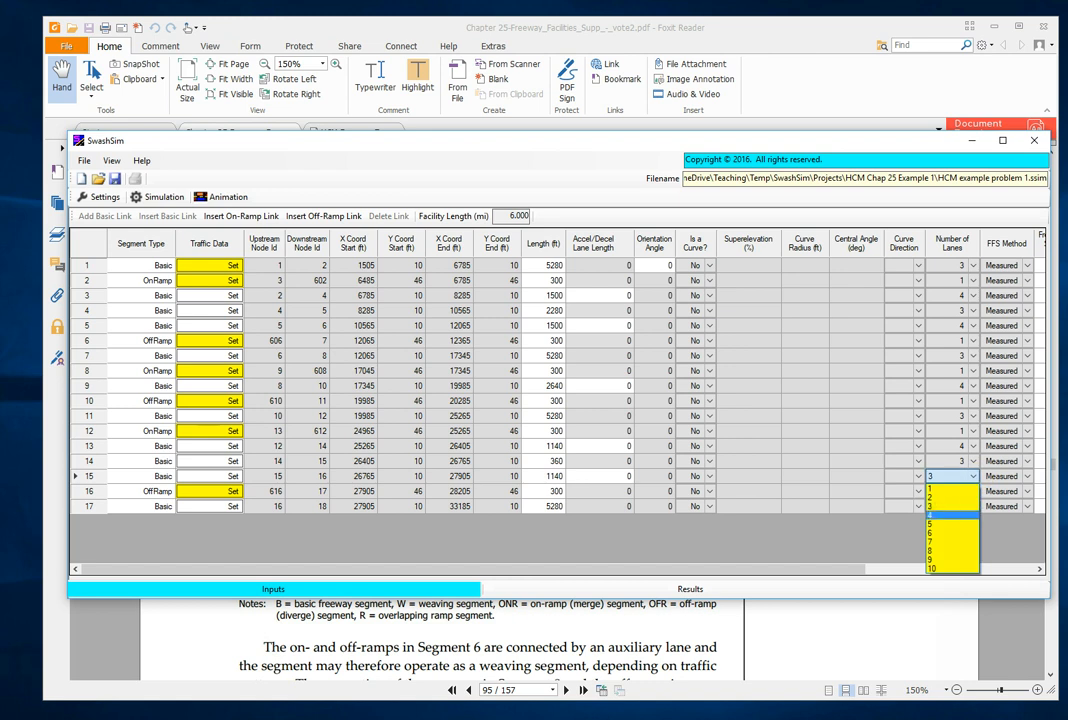
{"action": "left_click", "coordinate": [942, 514]}
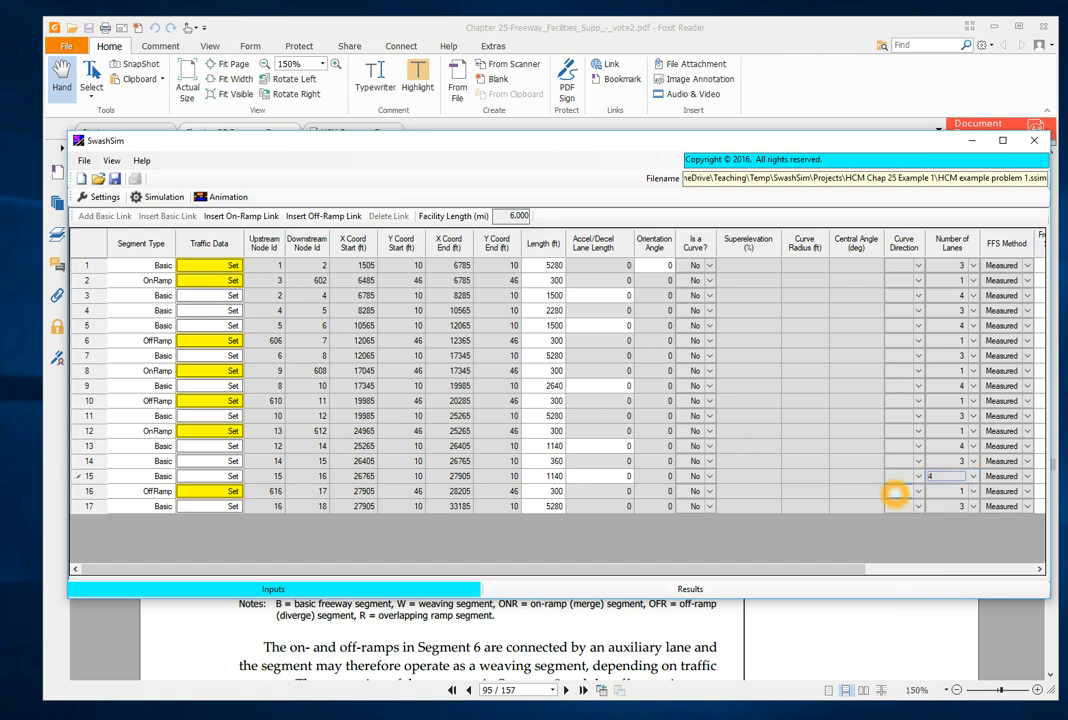
{"action": "left_click", "coordinate": [855, 477]}
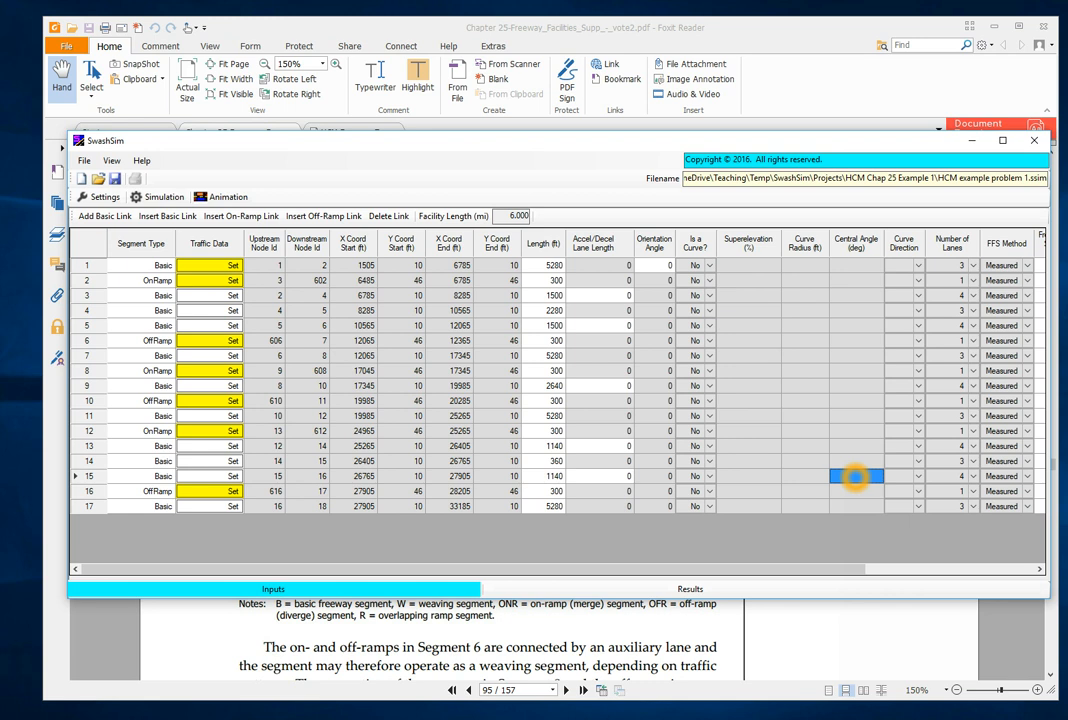
- Look up the ramp acceleration and deceleration lane lengths in Foxit Reader, return to SwashSim and set links 3 and 5 to 500 ft
{"action": "left_click", "coordinate": [685, 380]}
{"action": "left_click", "coordinate": [810, 632]}
{"action": "scroll", "coordinate": [615, 441], "scroll_direction": "down", "scroll_amount": 8}
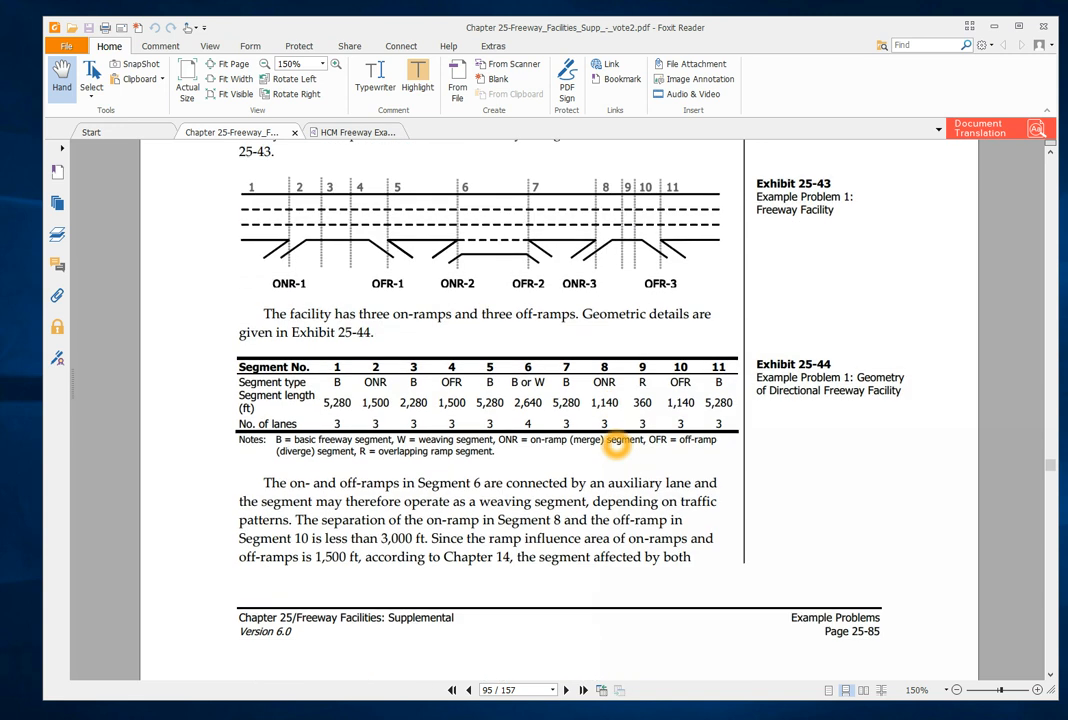
{"action": "scroll", "coordinate": [615, 441], "scroll_direction": "down", "scroll_amount": 3}
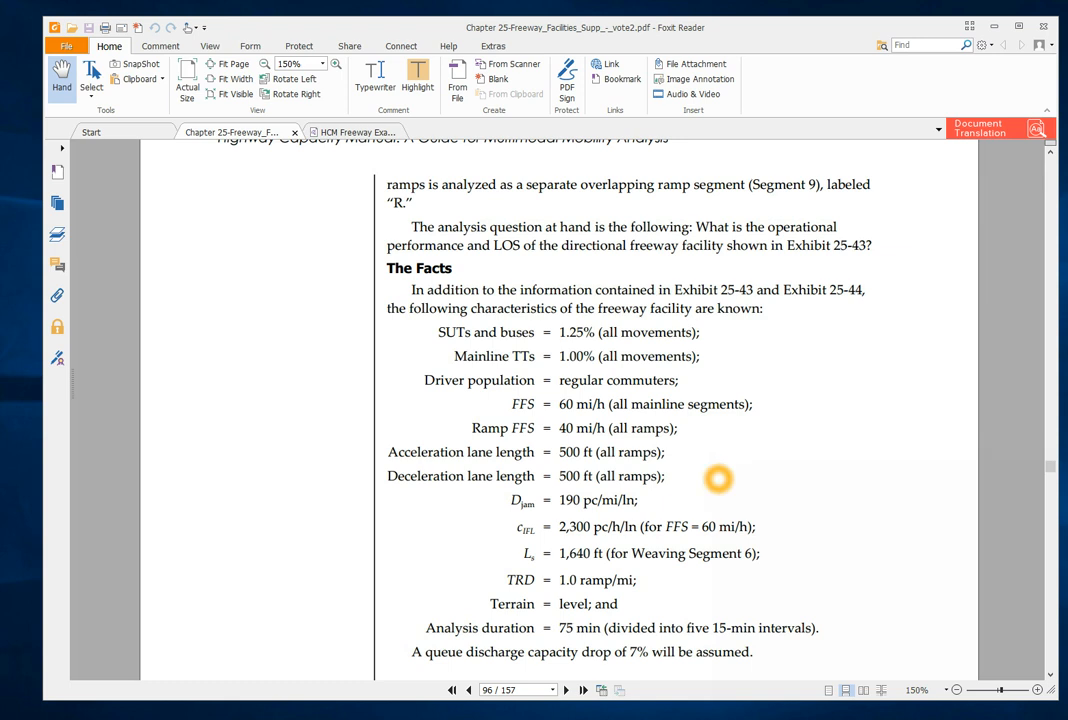
{"action": "key", "text": "alt+Tab"}
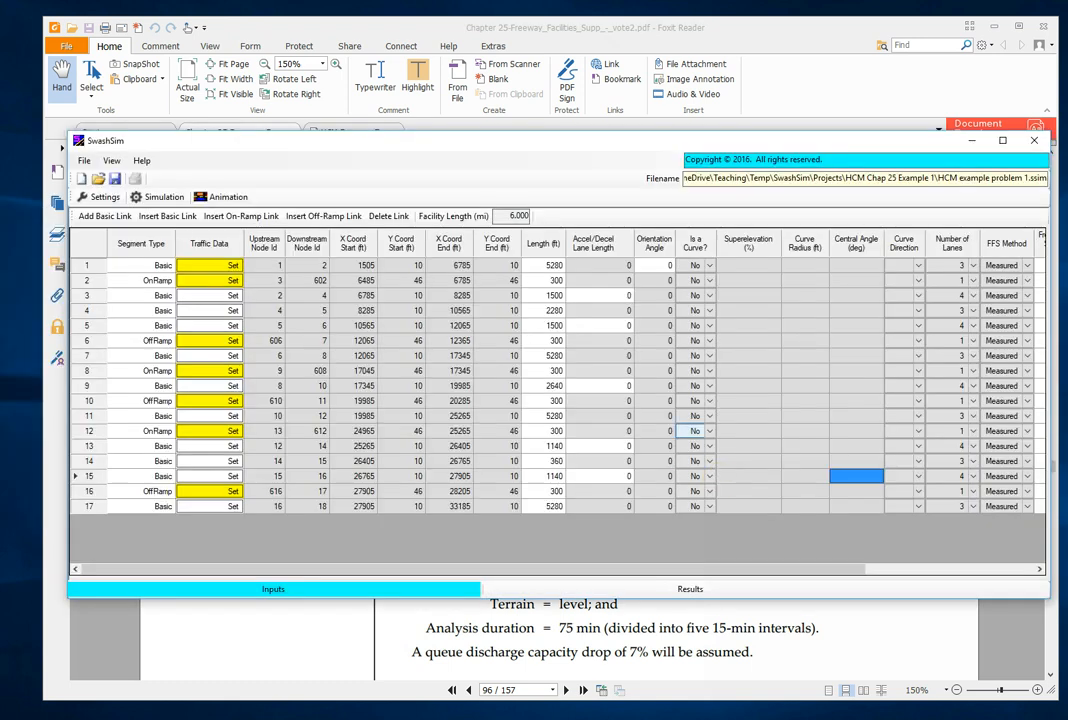
{"action": "left_click", "coordinate": [612, 295]}
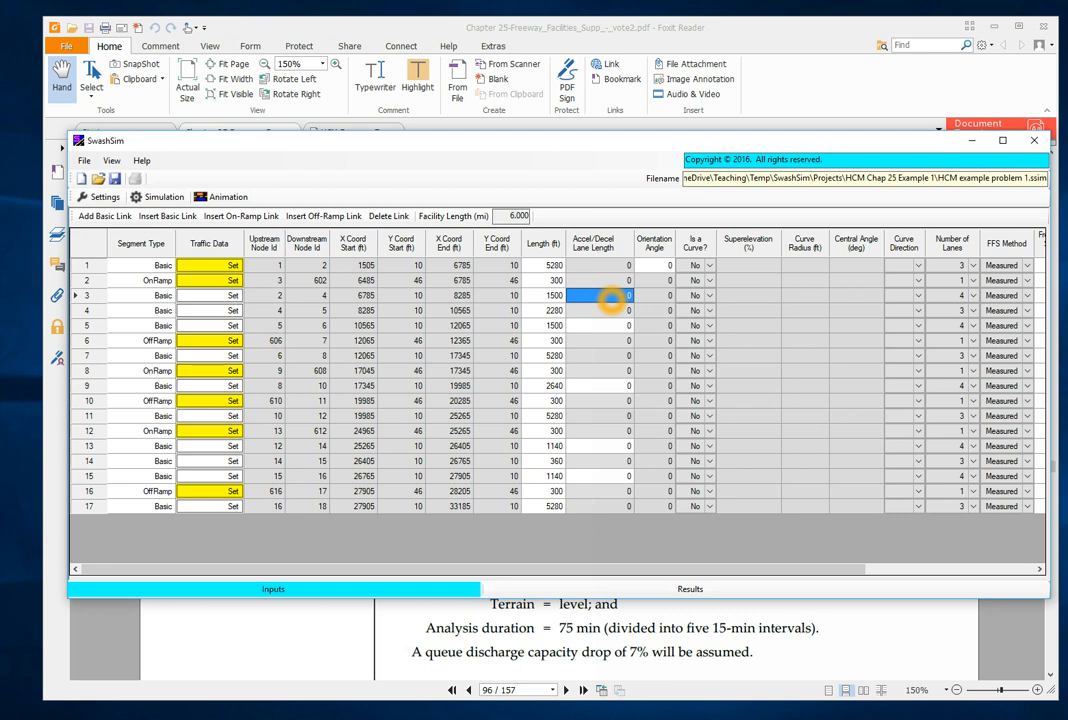
{"action": "type", "text": "500"}
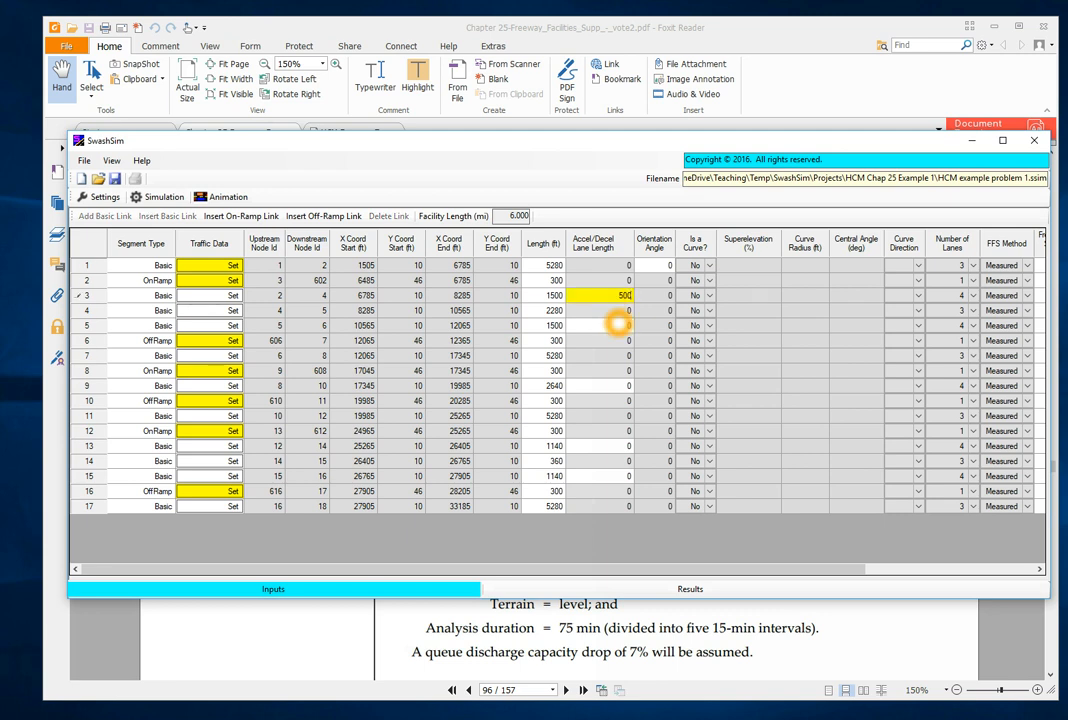
{"action": "left_click", "coordinate": [617, 325]}
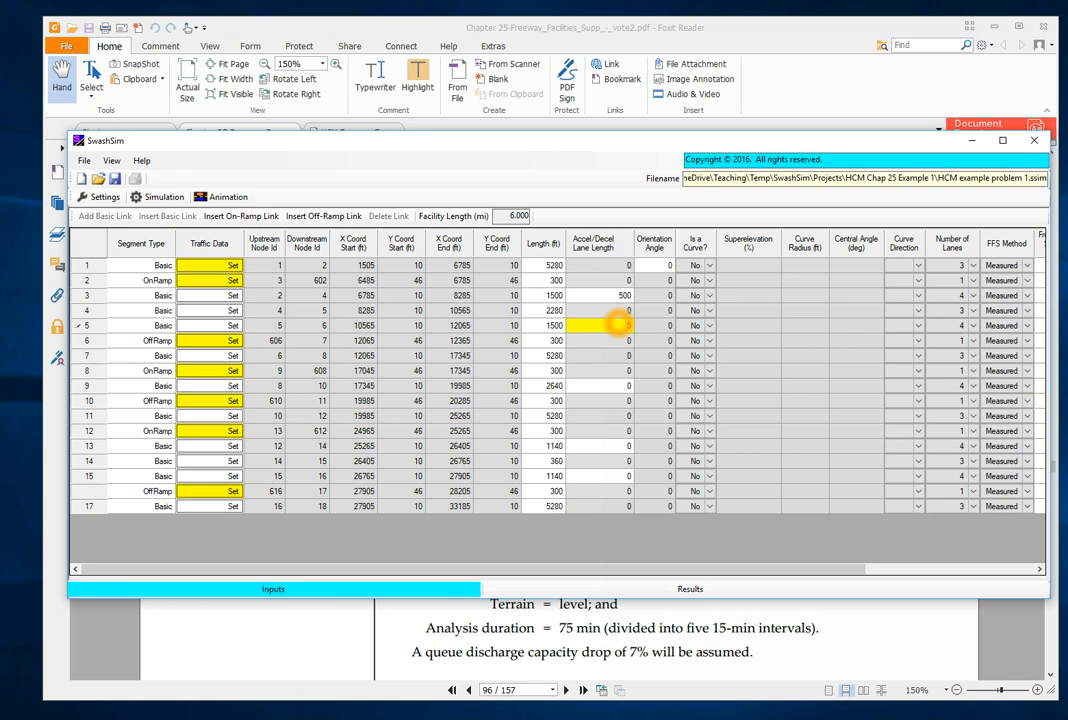
{"action": "type", "text": "500"}
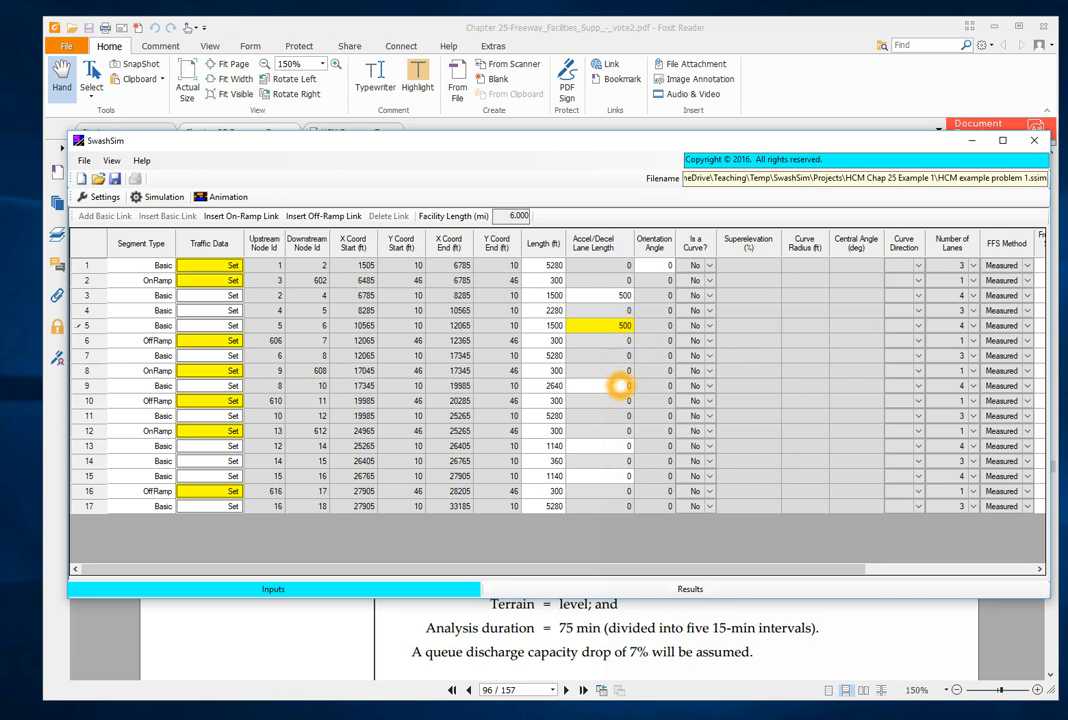
- Set the acceleration/deceleration lane length of basic link 9 to 2640 ft, its full length
{"action": "left_click", "coordinate": [617, 385]}
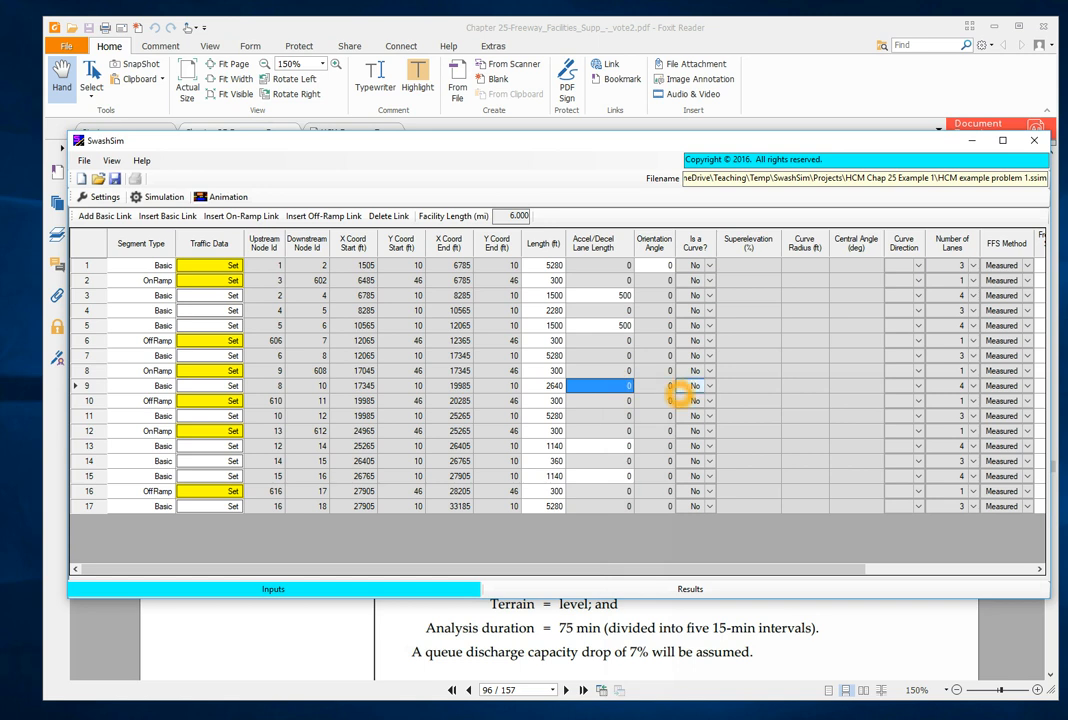
{"action": "type", "text": "264"}
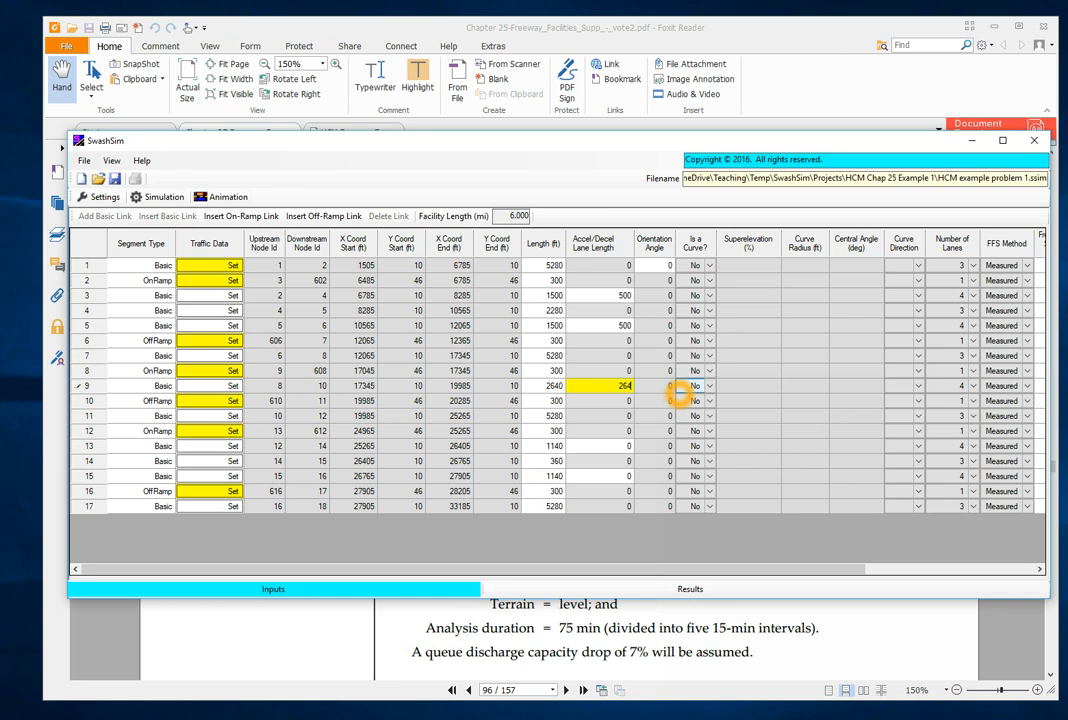
{"action": "type", "text": "0"}
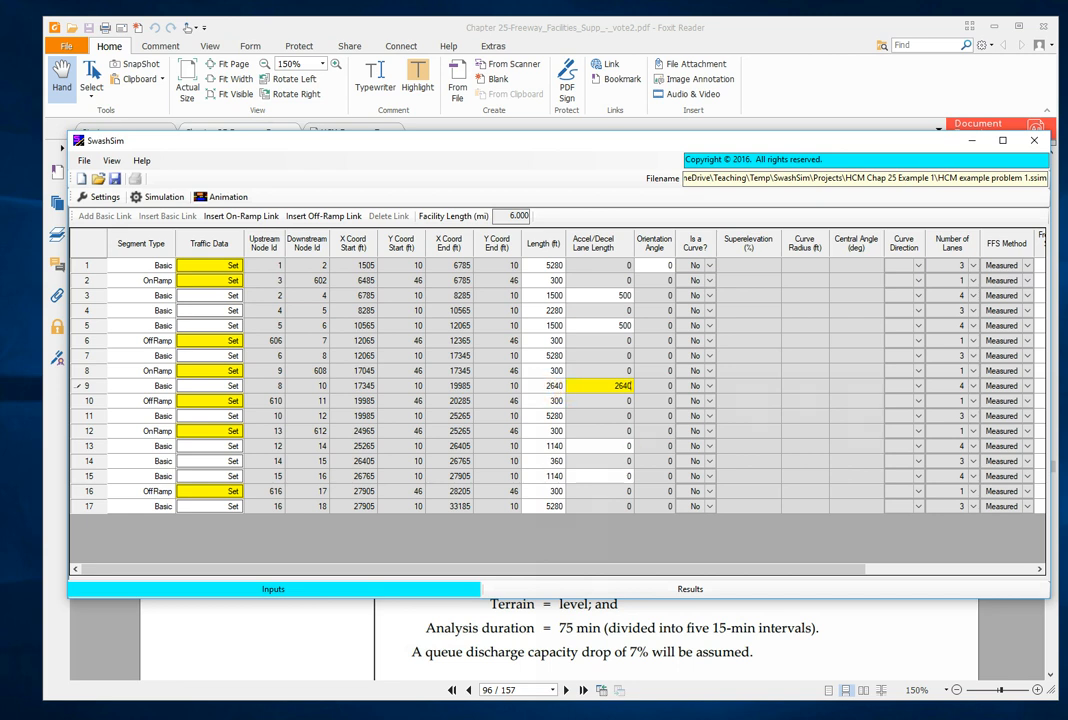
- Set the acceleration/deceleration lane lengths of basic links 13 and 15 to 500 ft
{"action": "left_click", "coordinate": [617, 447]}
{"action": "left_click", "coordinate": [617, 447]}
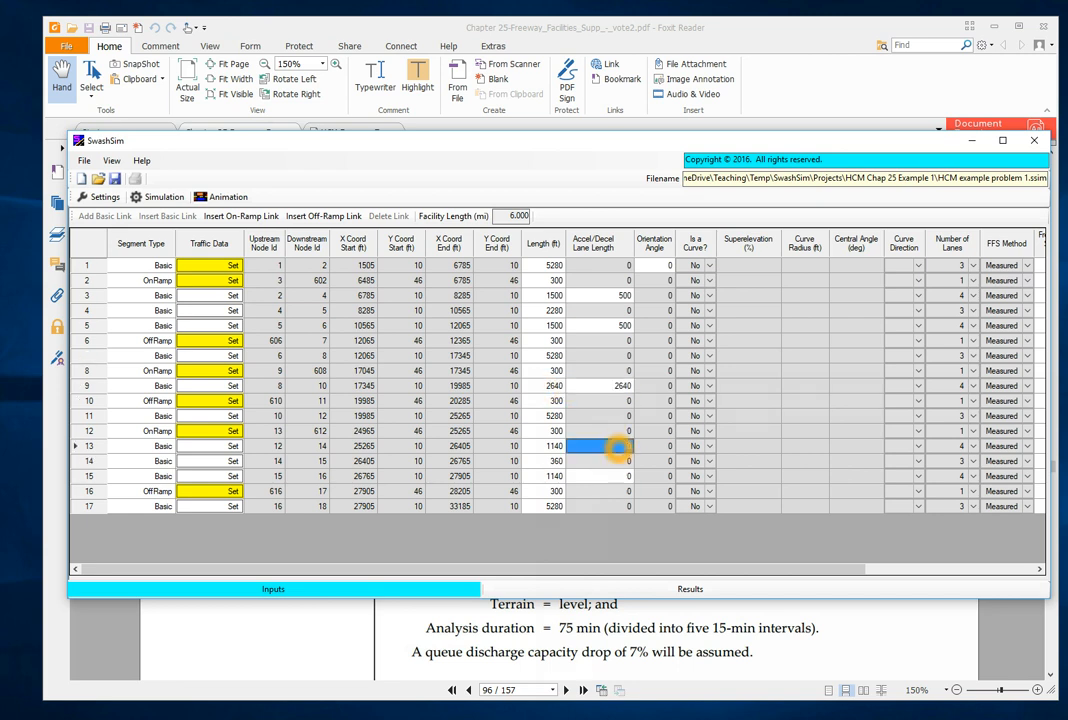
{"action": "left_click", "coordinate": [617, 447]}
{"action": "type", "text": "500"}
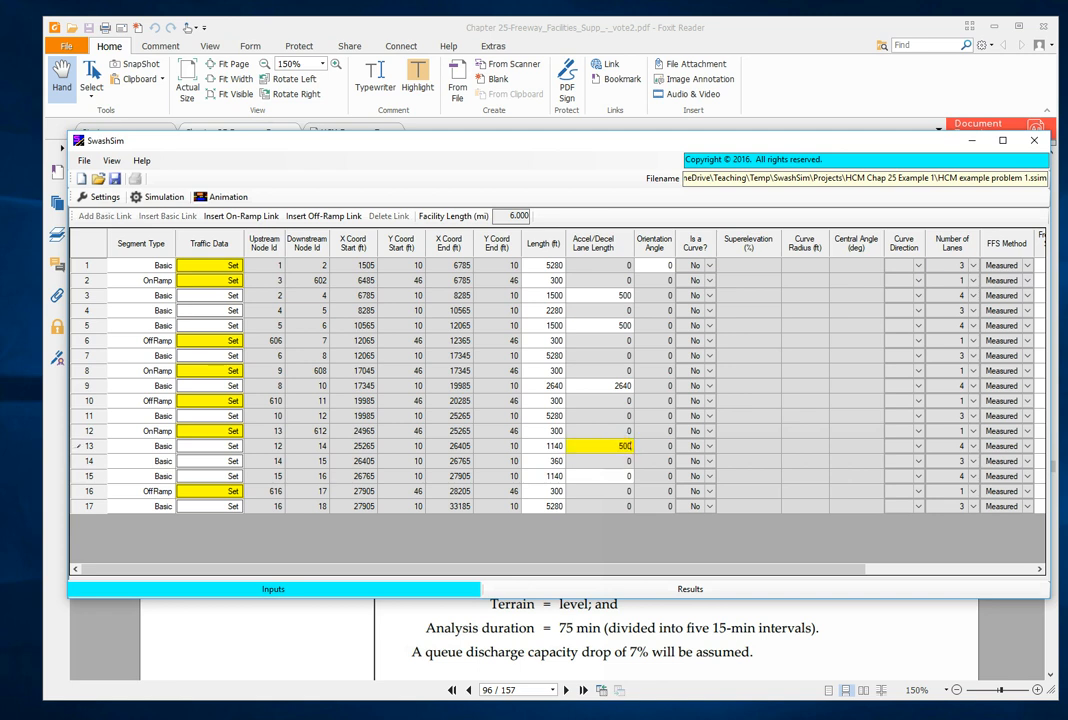
{"action": "left_click", "coordinate": [621, 476]}
{"action": "left_click", "coordinate": [621, 476]}
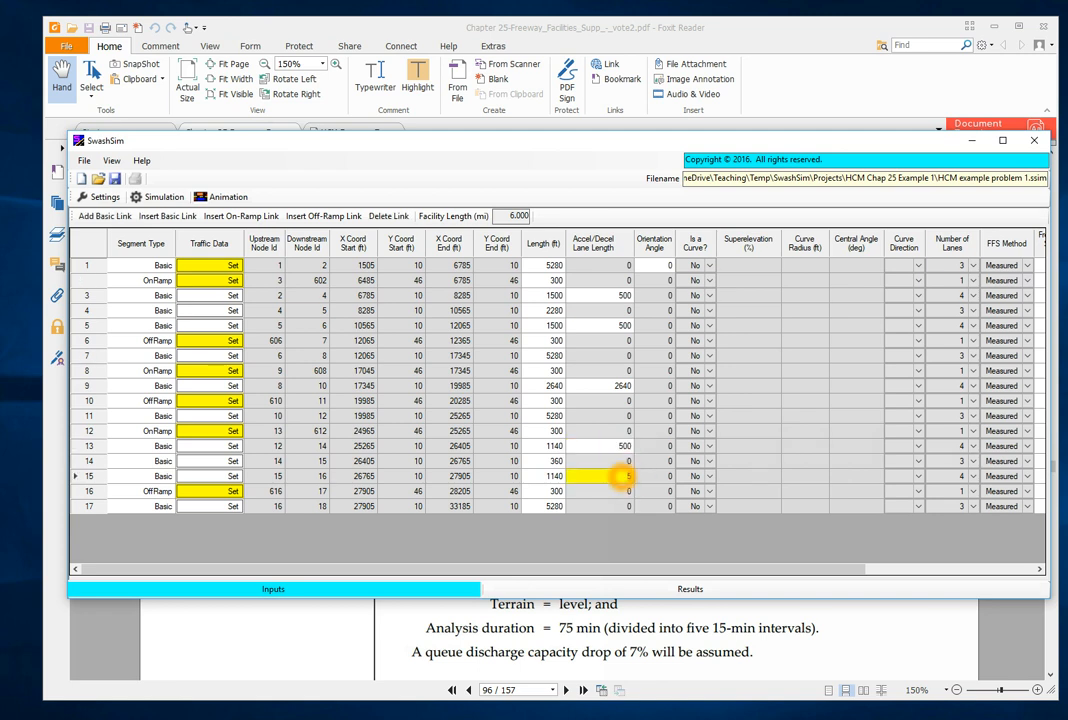
{"action": "type", "text": "500"}
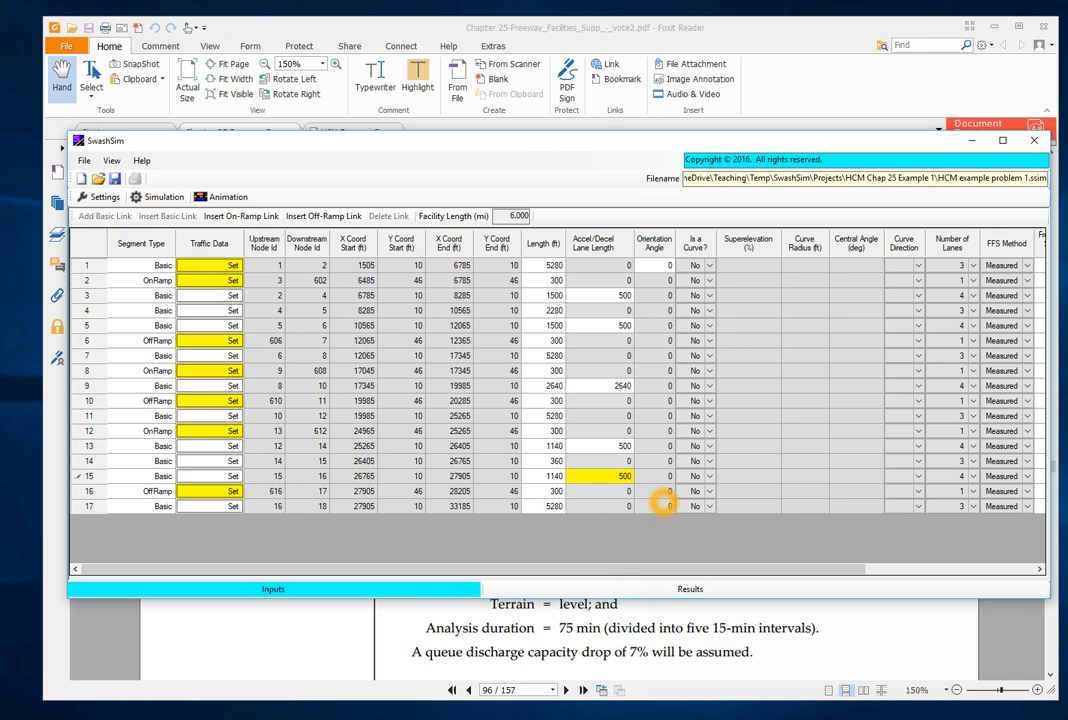
{"action": "key", "text": "Tab"}
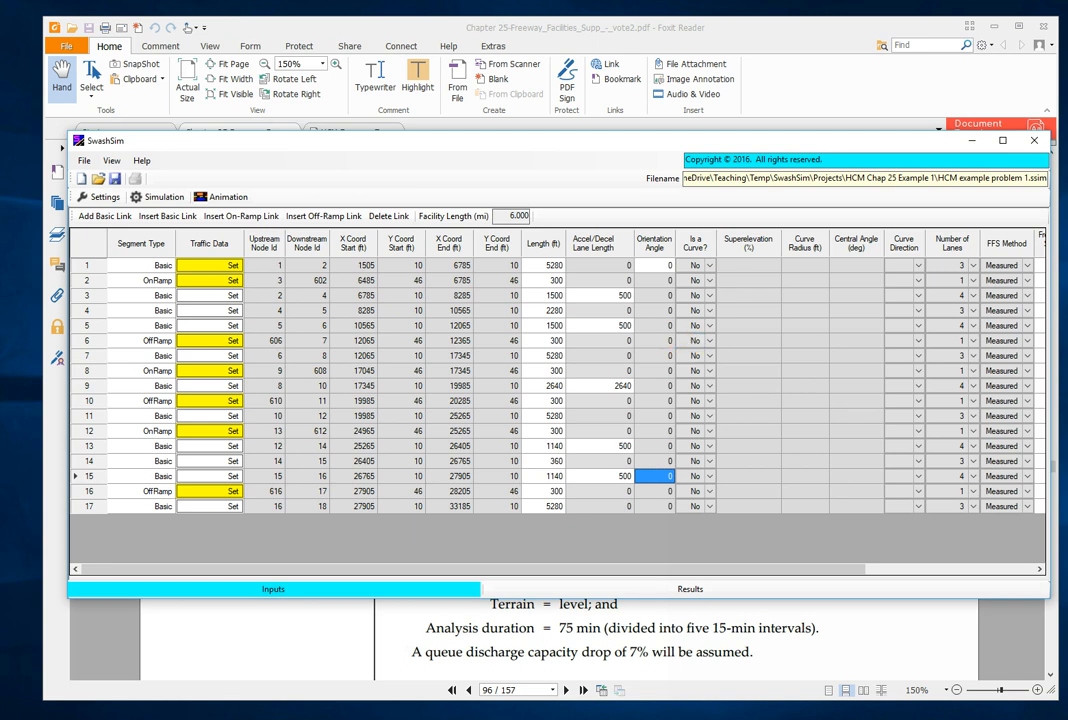
- Check the ramp layout in Foxit Reader's facility diagram, return to SwashSim and set on-ramp link 2's orientation angle to 30
{"action": "left_click", "coordinate": [845, 632]}
{"action": "scroll", "coordinate": [743, 478], "scroll_direction": "up", "scroll_amount": 5}
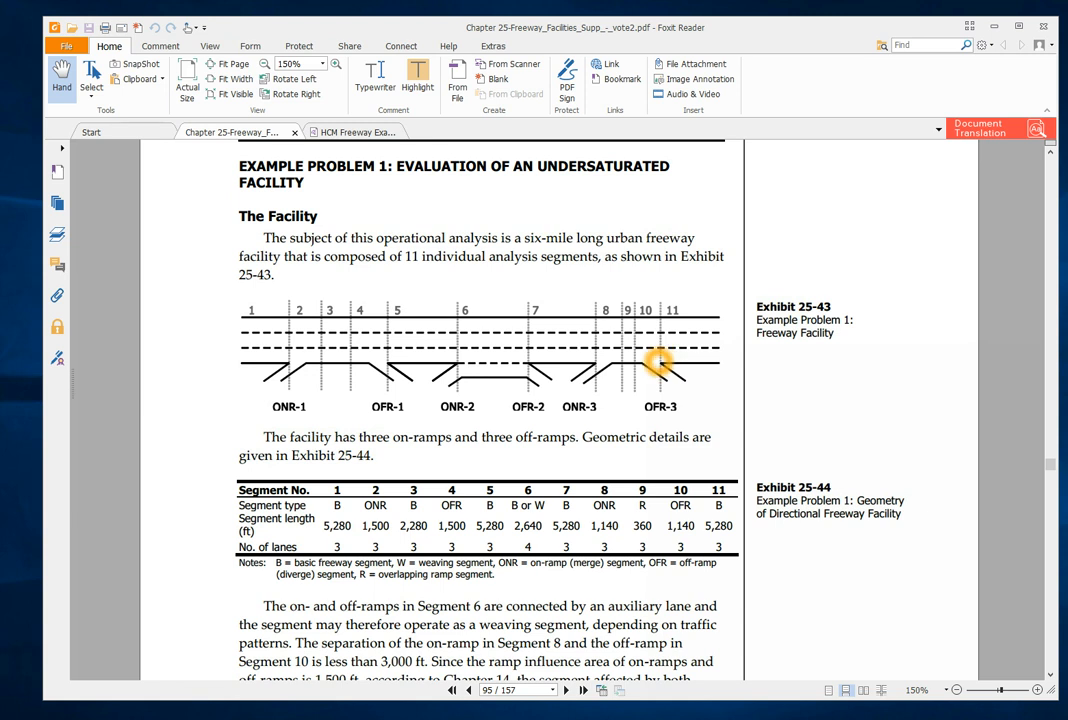
{"action": "key", "text": "alt+Tab"}
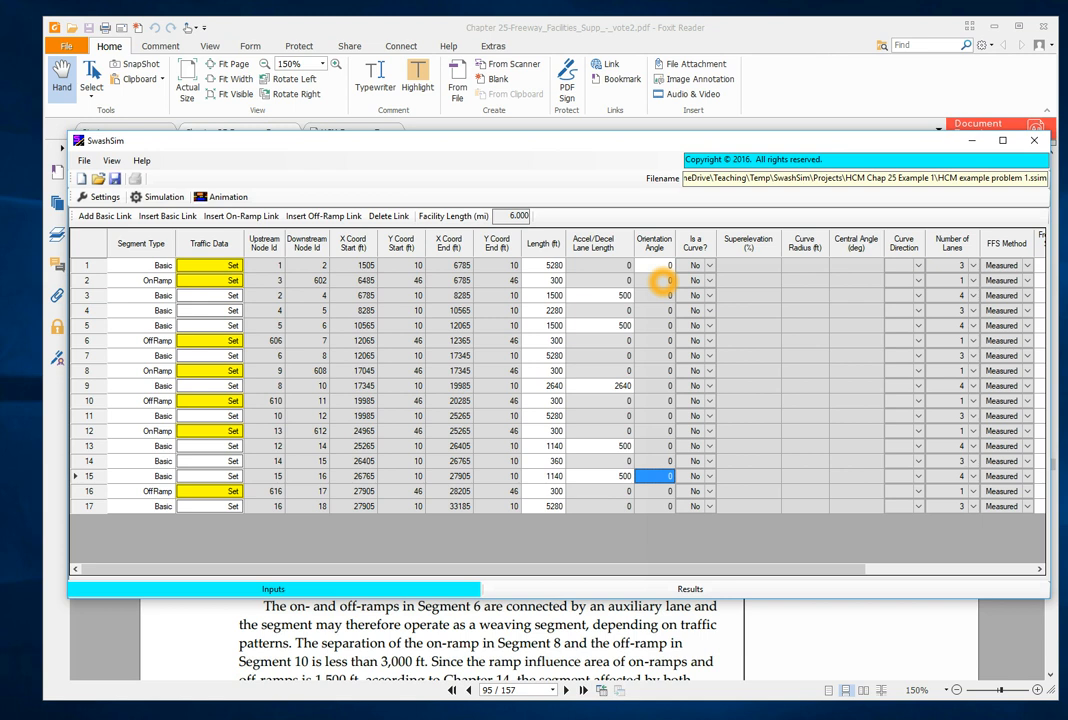
{"action": "left_click", "coordinate": [662, 281]}
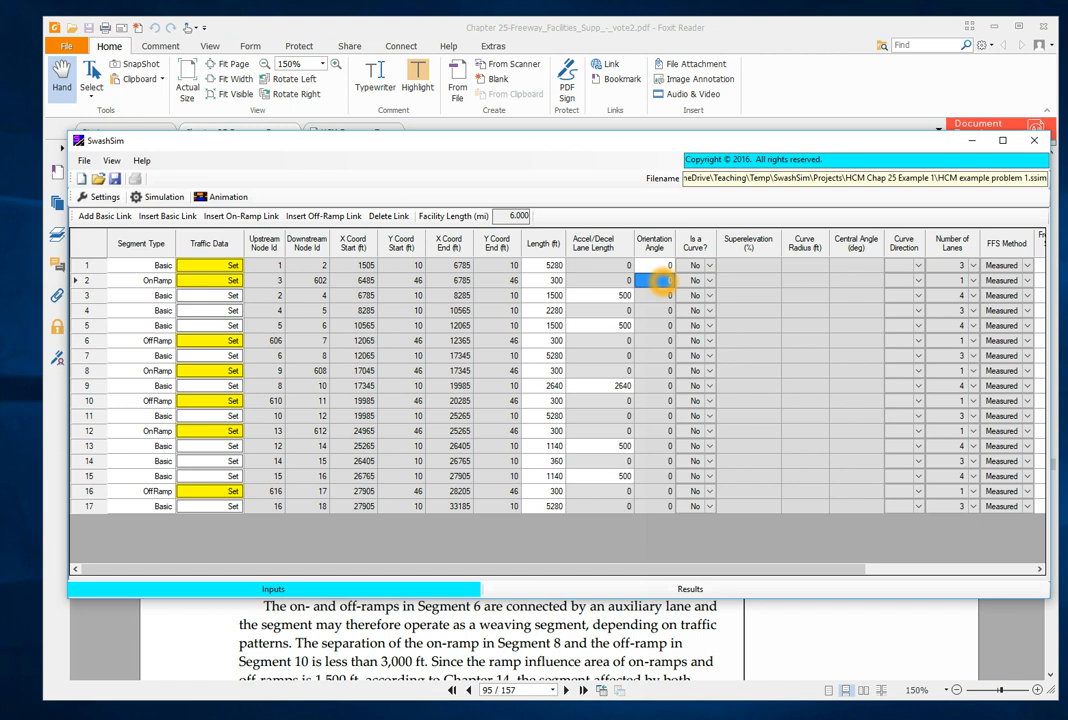
{"action": "type", "text": "30"}
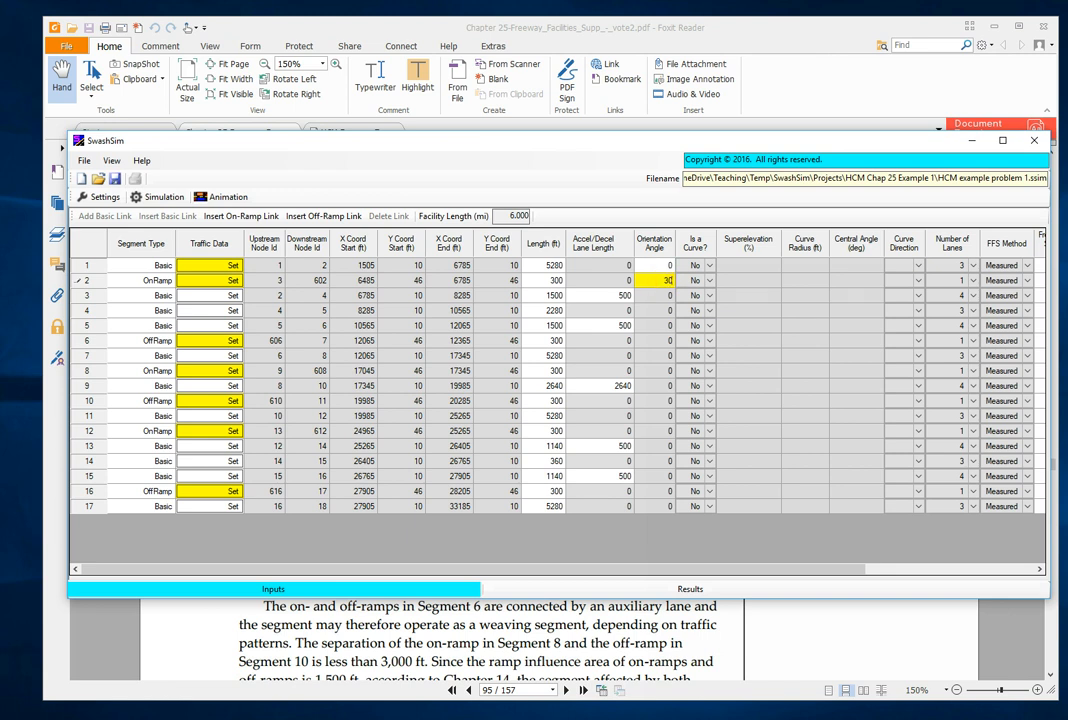
- Set the orientation angle of off-ramp link 6 to 330 and of on-ramp link 8 to 30
{"action": "left_click", "coordinate": [660, 339]}
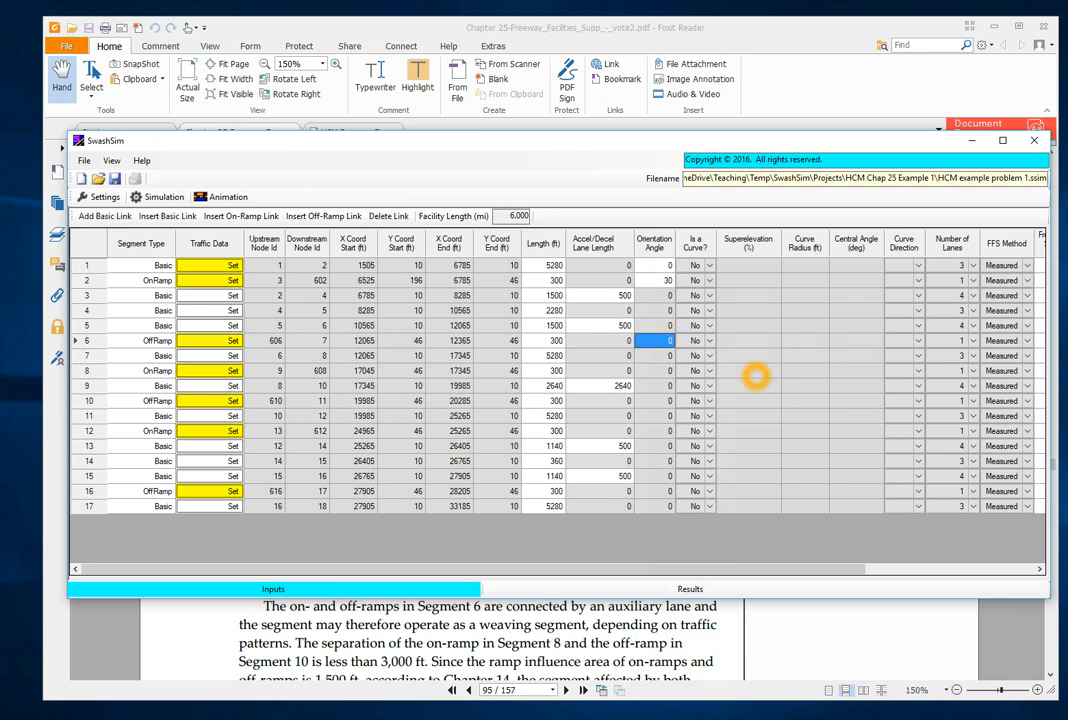
{"action": "type", "text": "330"}
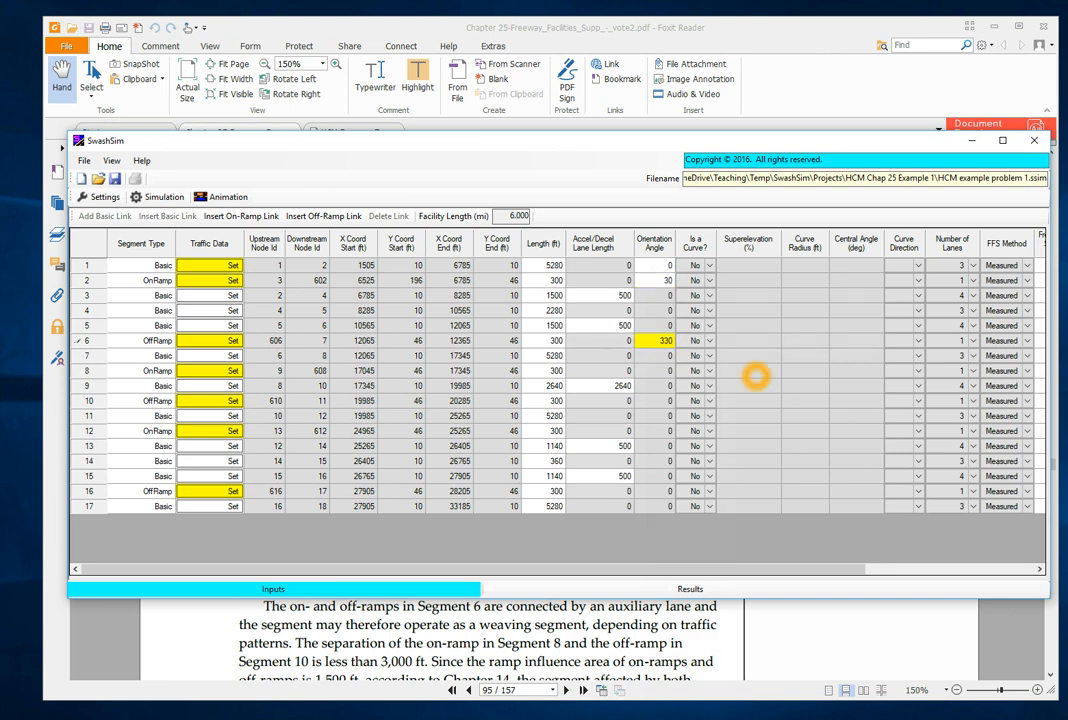
{"action": "left_click", "coordinate": [709, 387]}
{"action": "left_click", "coordinate": [659, 373]}
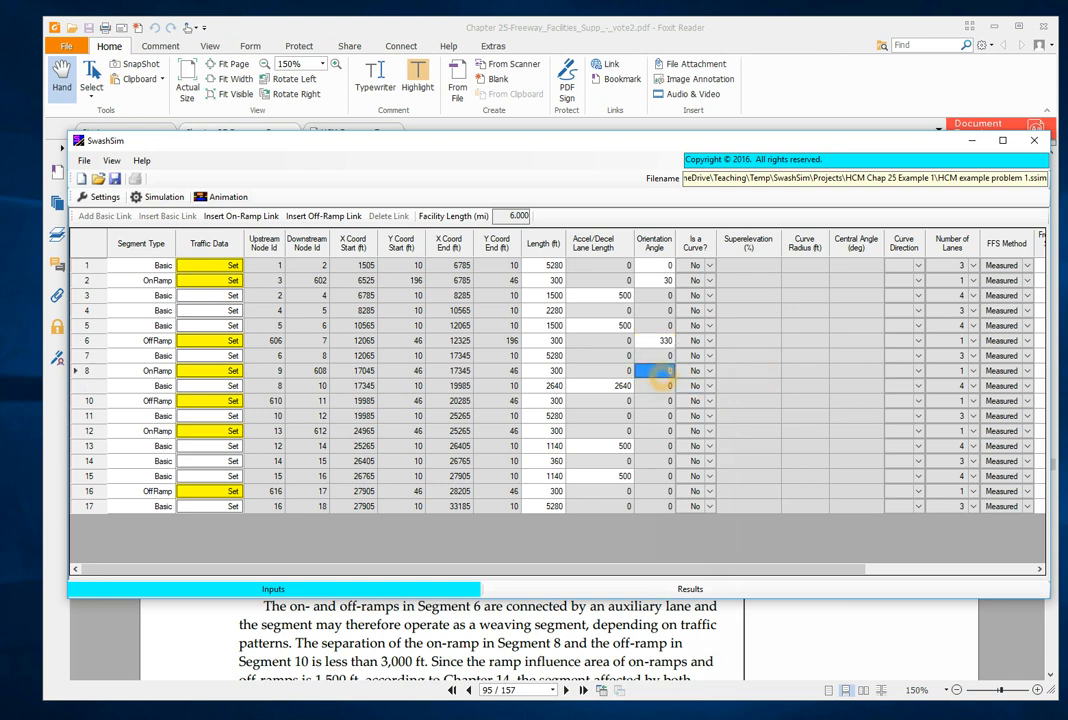
{"action": "type", "text": "30"}
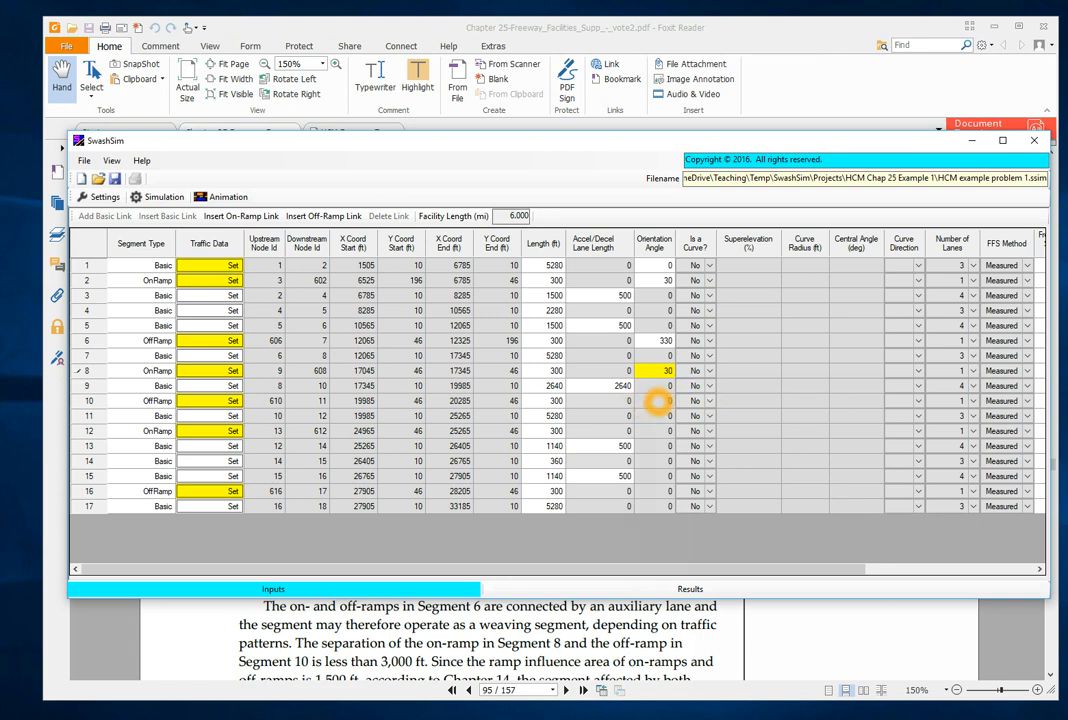
- Set the orientation angle of off-ramp links 10 and 16 to 330 and of on-ramp link 12 to 30
{"action": "left_click", "coordinate": [657, 401]}
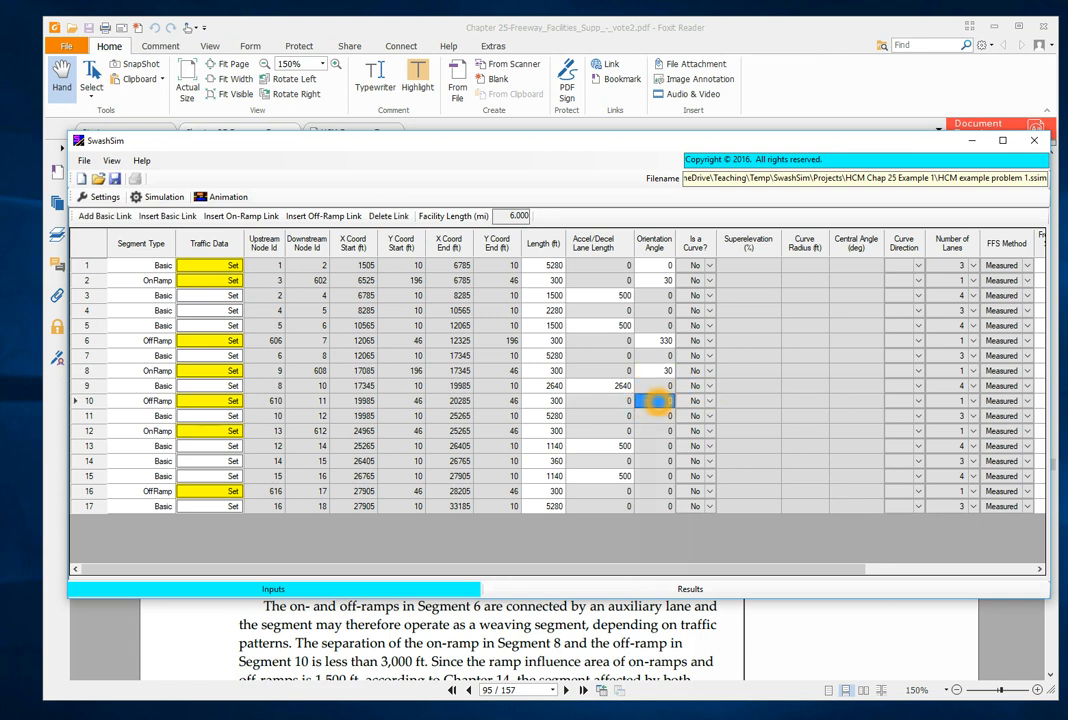
{"action": "type", "text": "330"}
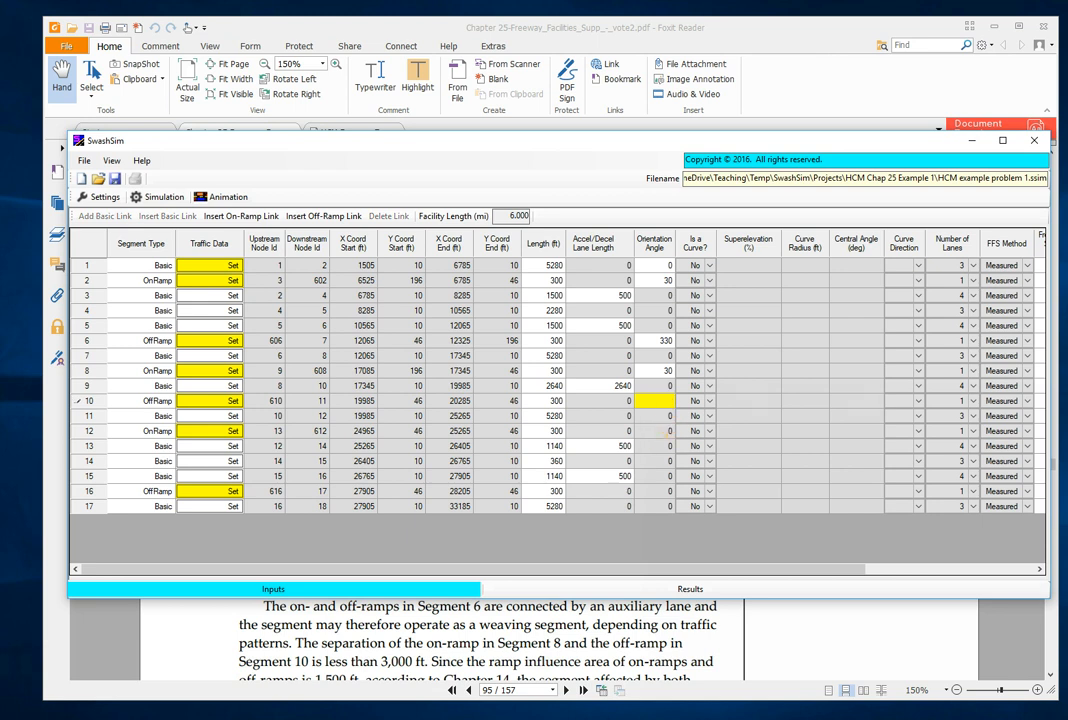
{"action": "left_click", "coordinate": [662, 431]}
{"action": "type", "text": "30"}
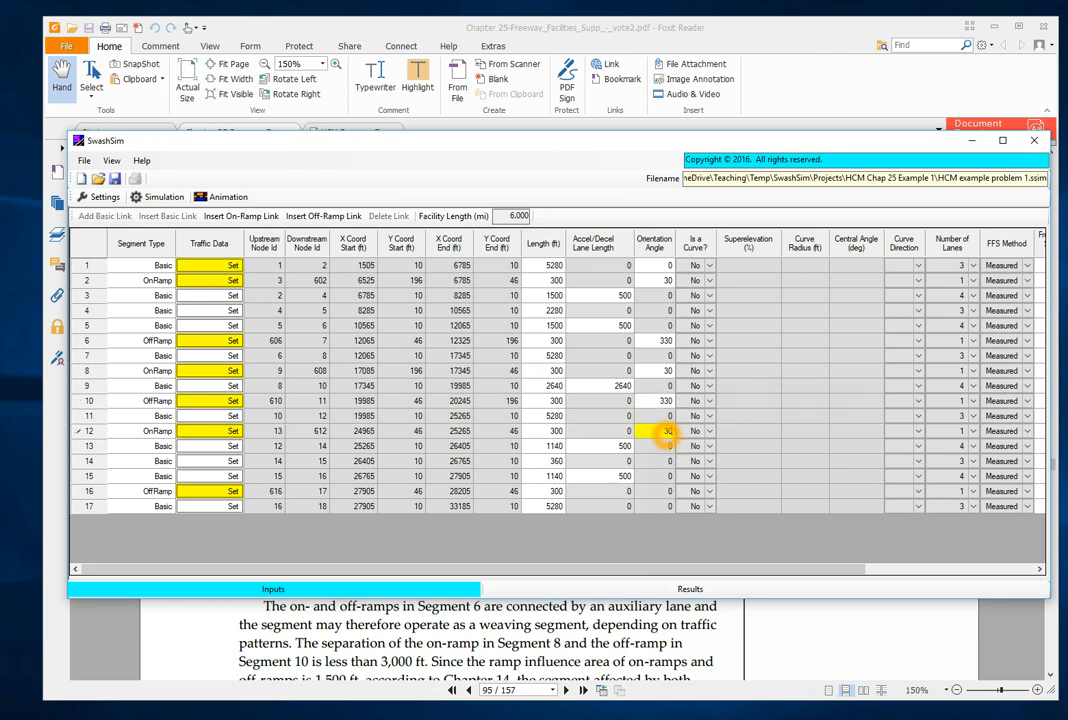
{"action": "left_click", "coordinate": [667, 494]}
{"action": "type", "text": "330"}
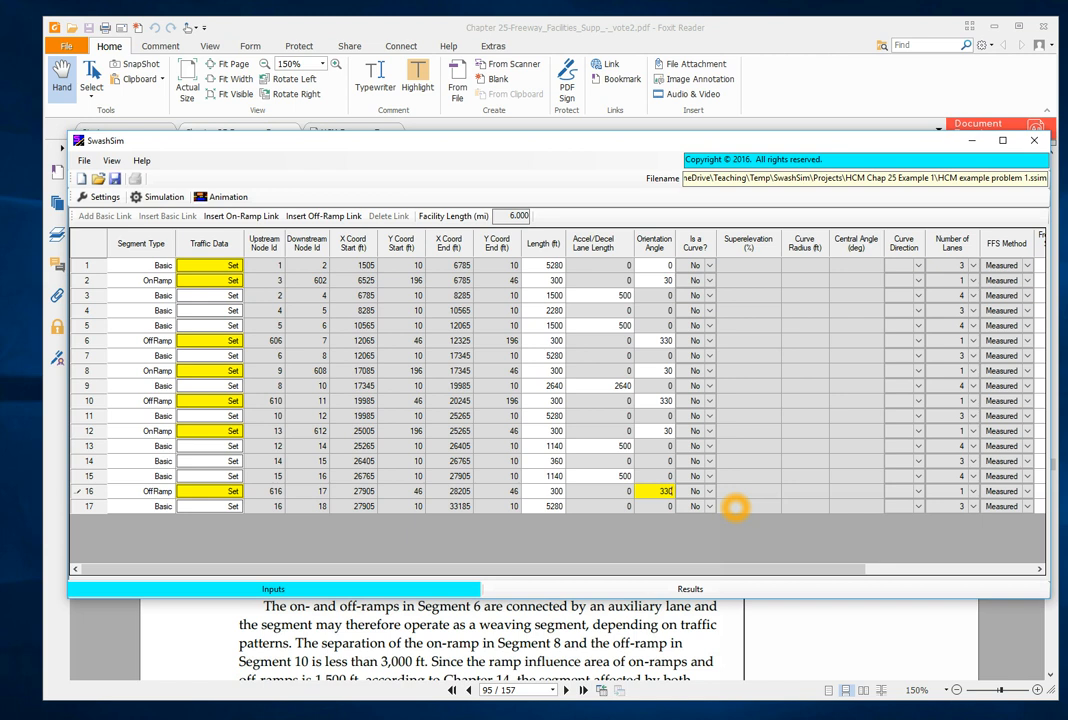
{"action": "key", "text": "Tab"}
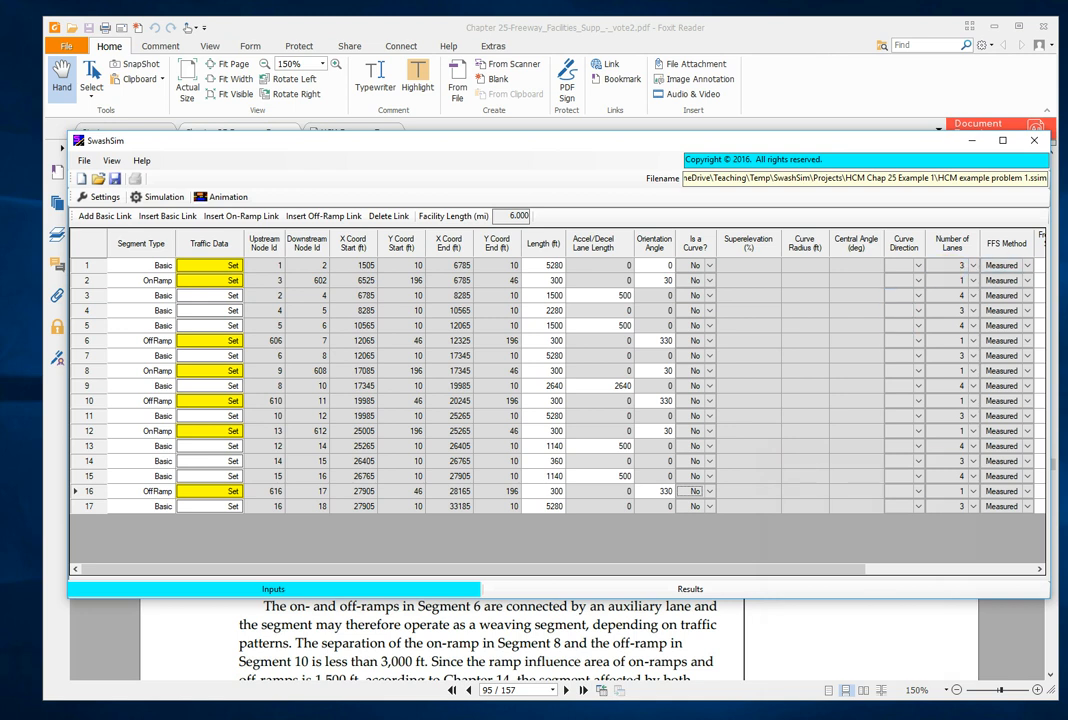
- Look up the free-flow speeds in Foxit Reader's facts list, return to SwashSim and set link 1 to 60 mi/h and on-ramp link 2 to 40 mi/h
{"action": "left_click_drag", "start_coordinate": [846, 566], "coordinate": [1000, 567]}
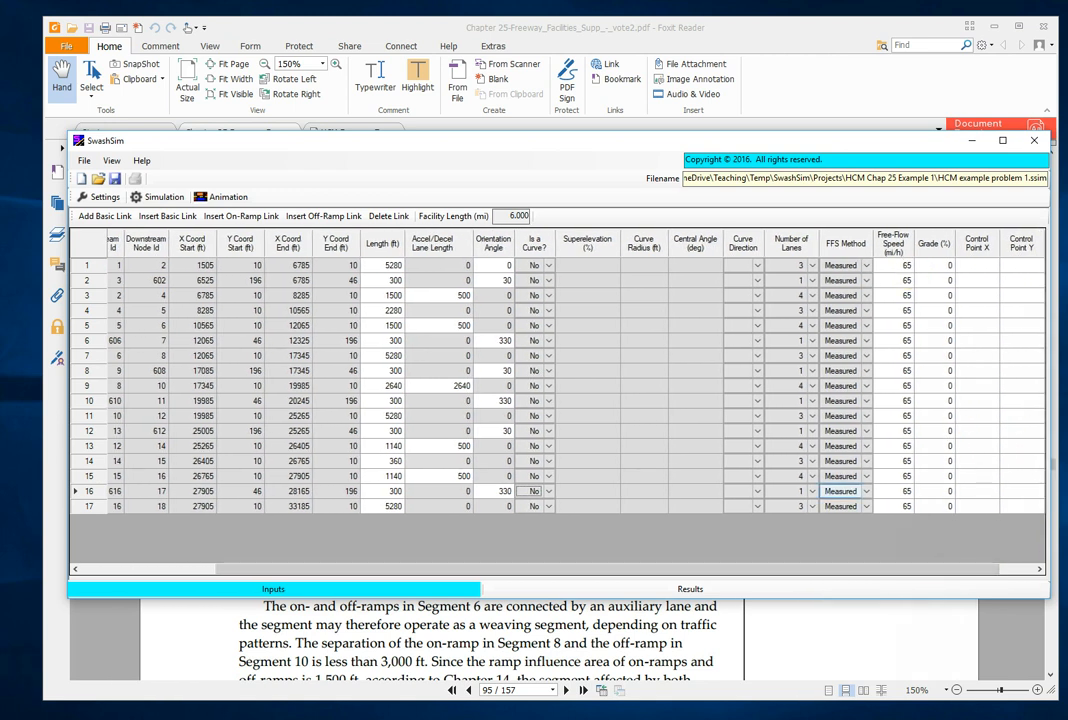
{"action": "left_click", "coordinate": [815, 636]}
{"action": "left_click_drag", "start_coordinate": [700, 544], "coordinate": [700, 503]}
{"action": "scroll", "coordinate": [698, 503], "scroll_direction": "down", "scroll_amount": 10}
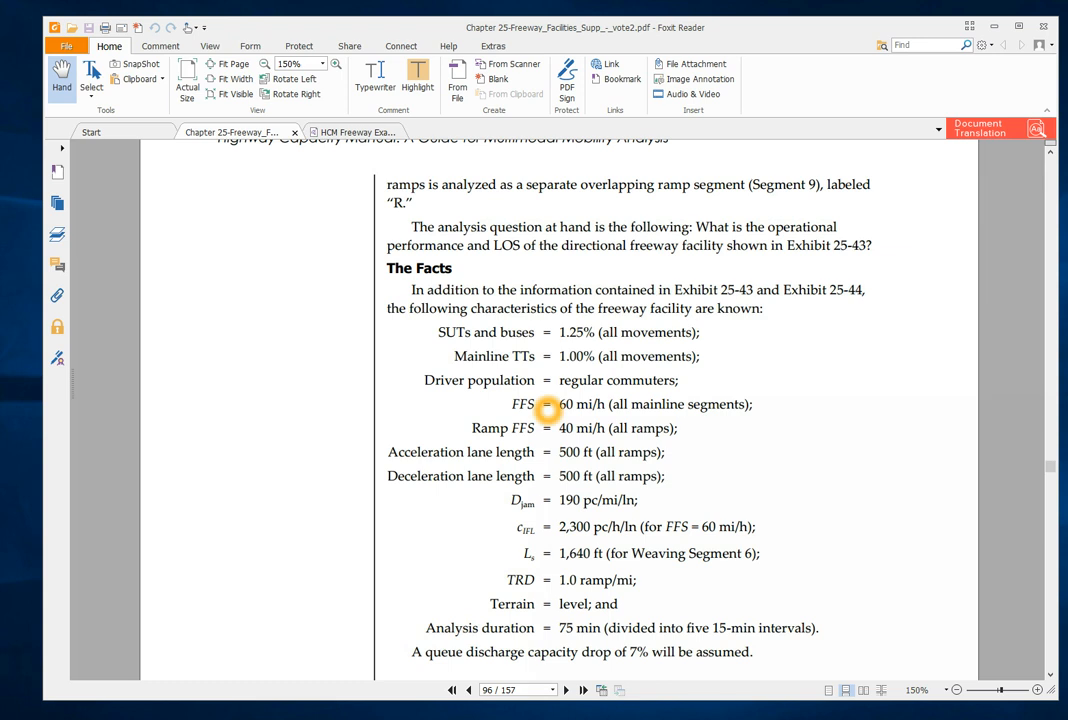
{"action": "key", "text": "alt+Tab"}
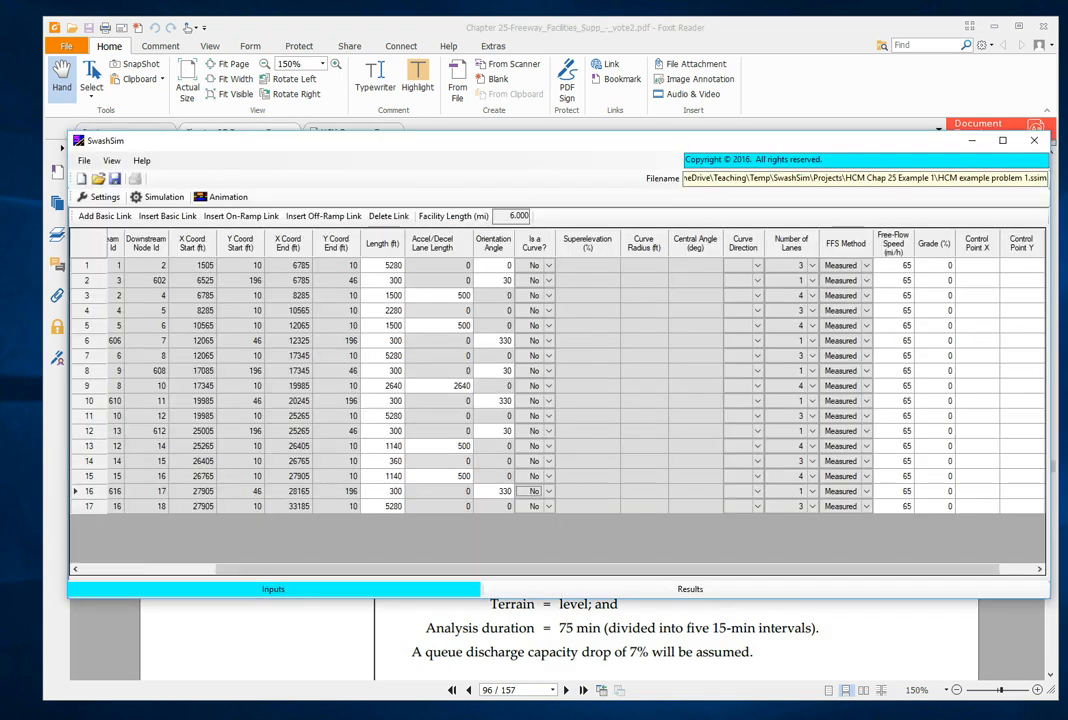
{"action": "left_click", "coordinate": [900, 266]}
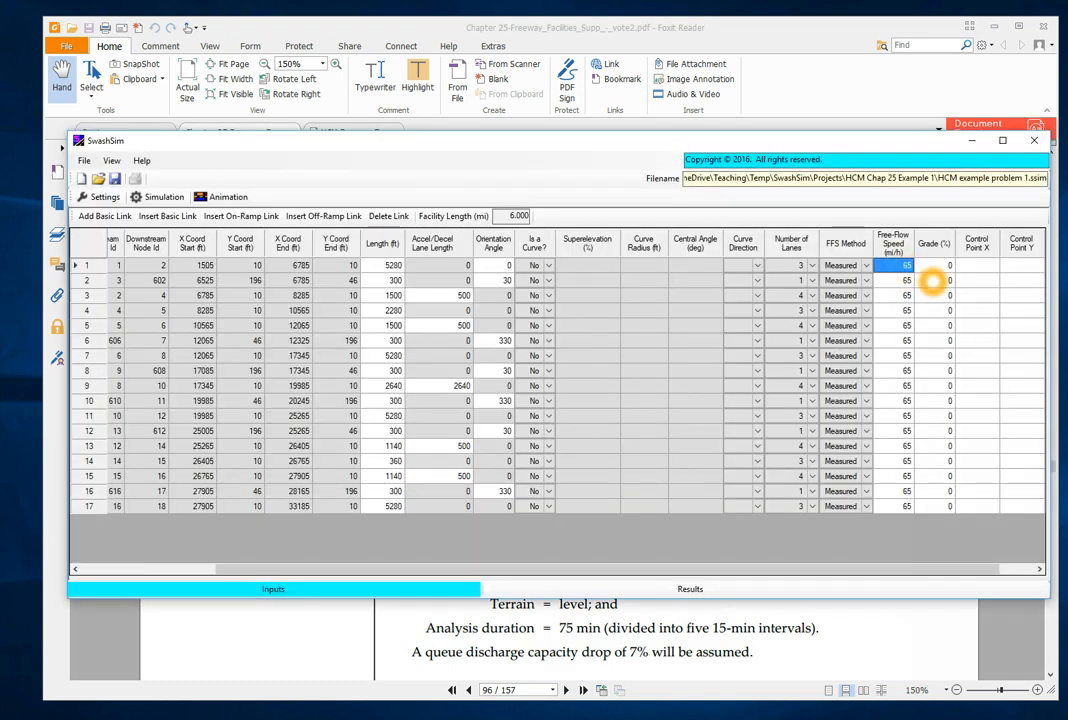
{"action": "type", "text": "60"}
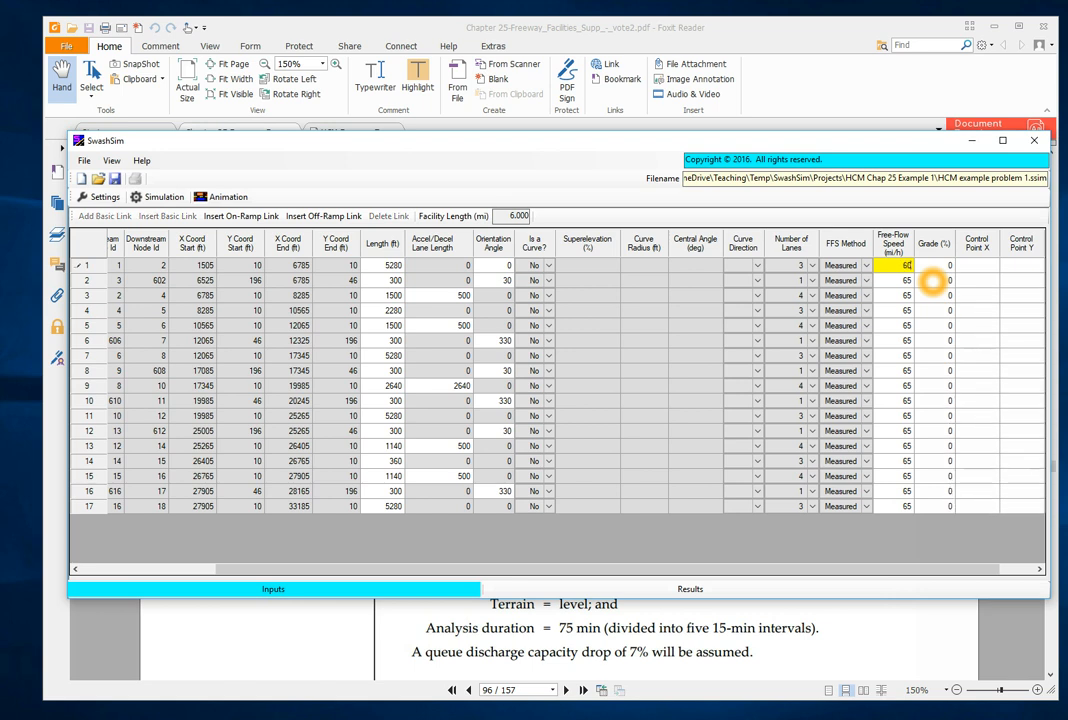
{"action": "key", "text": "Return"}
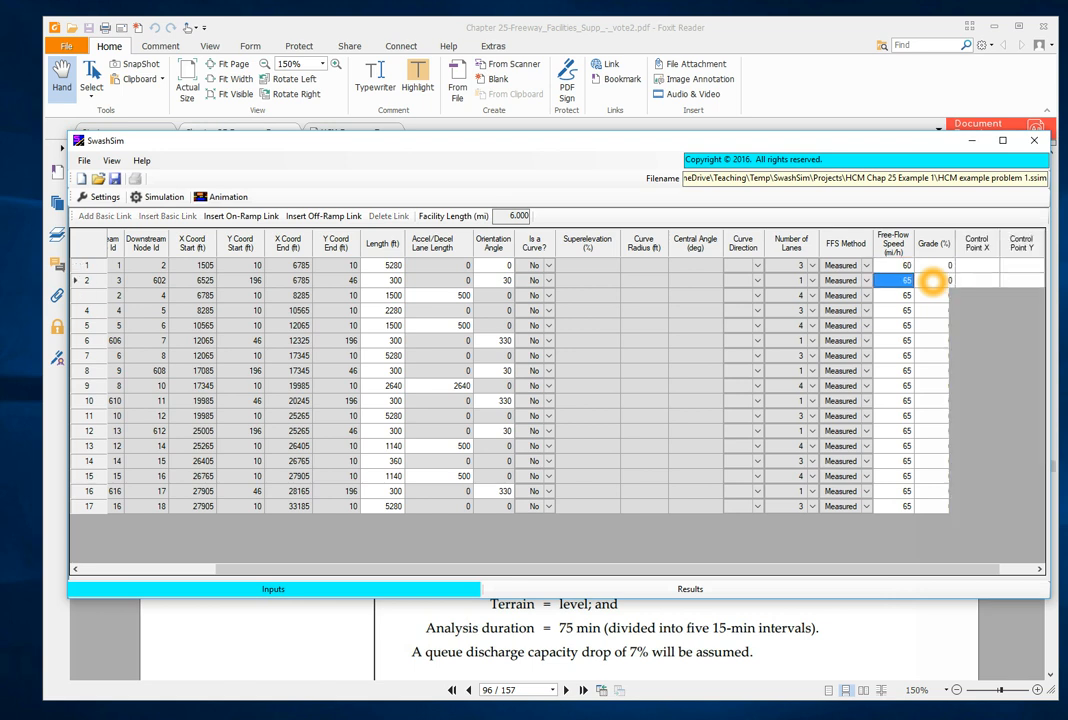
{"action": "type", "text": "40"}
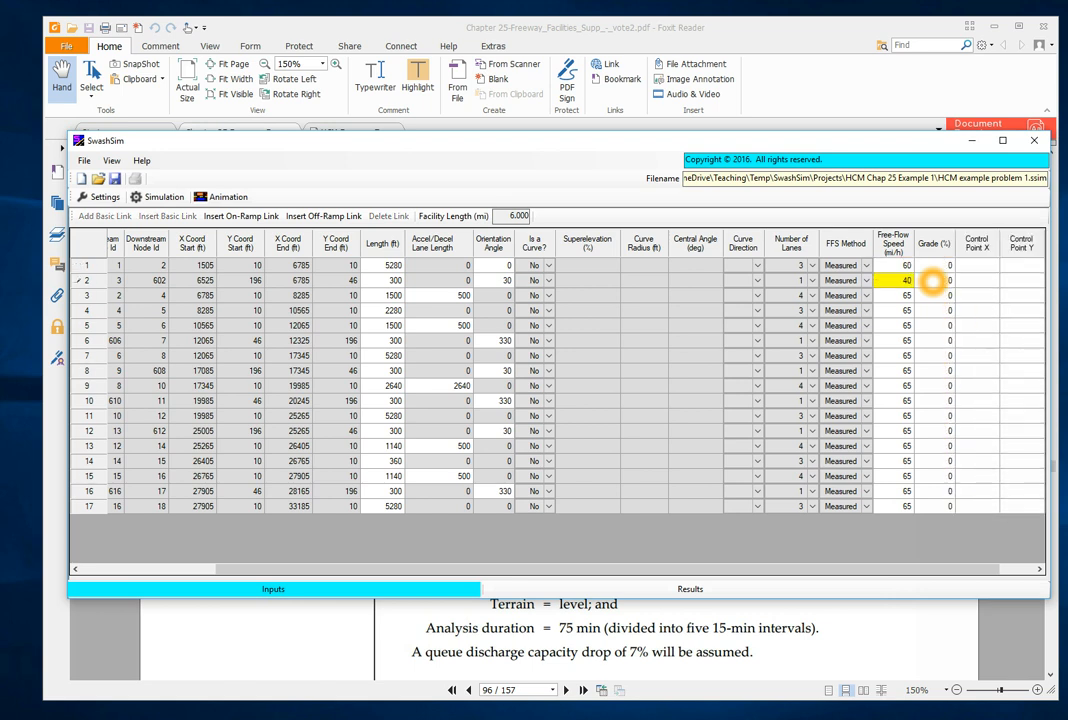
{"action": "key", "text": "Return"}
- Set the free-flow speed of basic links 3, 4 and 5 to 60 mi/h
{"action": "type", "text": "6"}
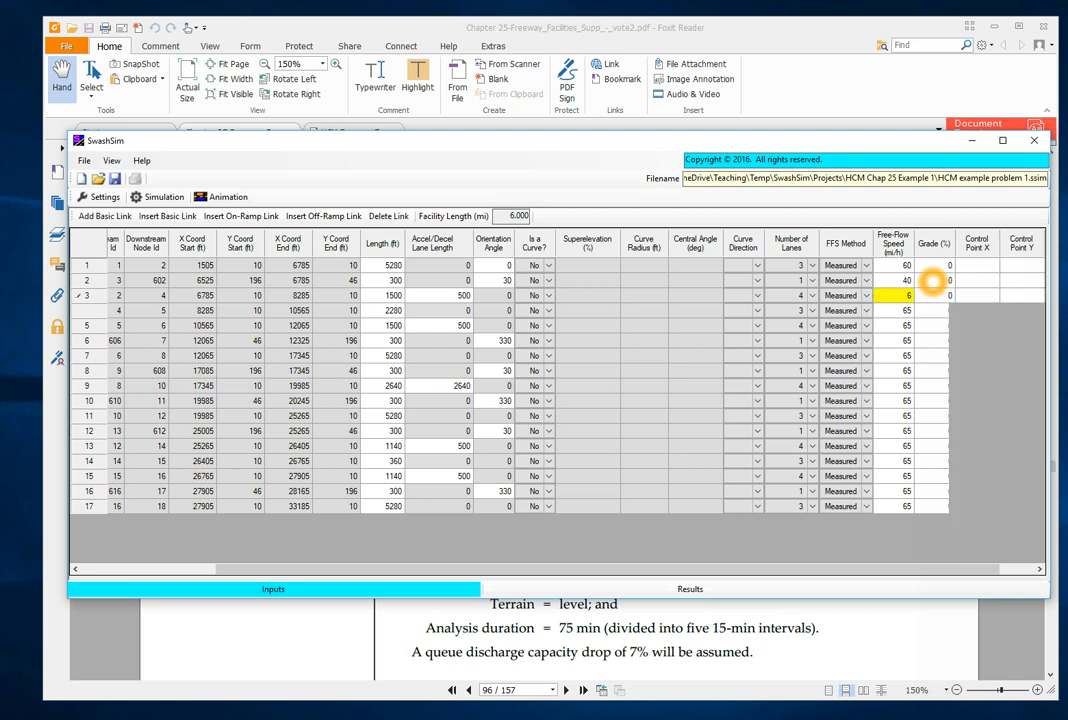
{"action": "type", "text": "0"}
{"action": "key", "text": "Return"}
{"action": "type", "text": "6"}
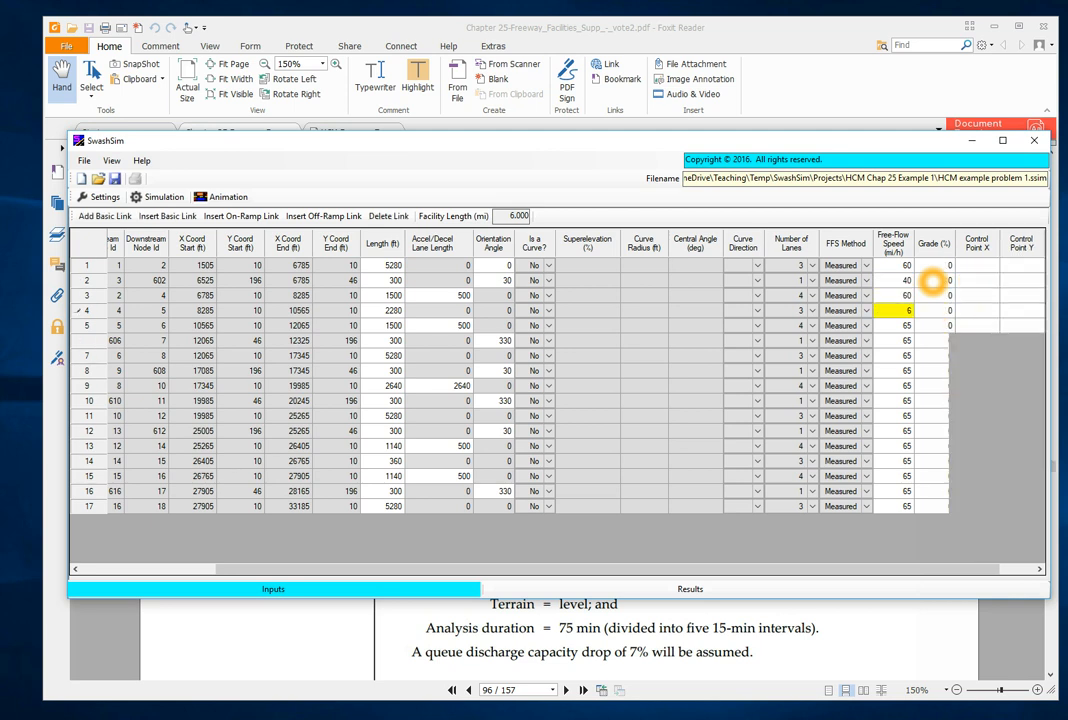
{"action": "type", "text": "0"}
{"action": "key", "text": "Return"}
{"action": "type", "text": "6"}
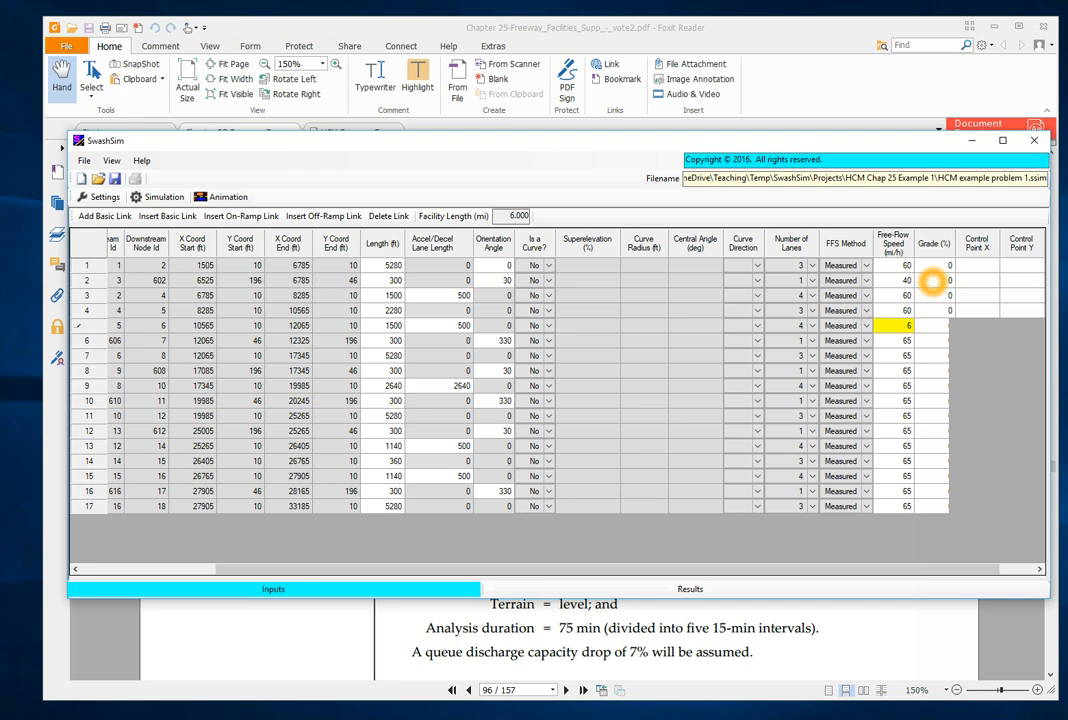
{"action": "type", "text": "0"}
{"action": "key", "text": "Return"}
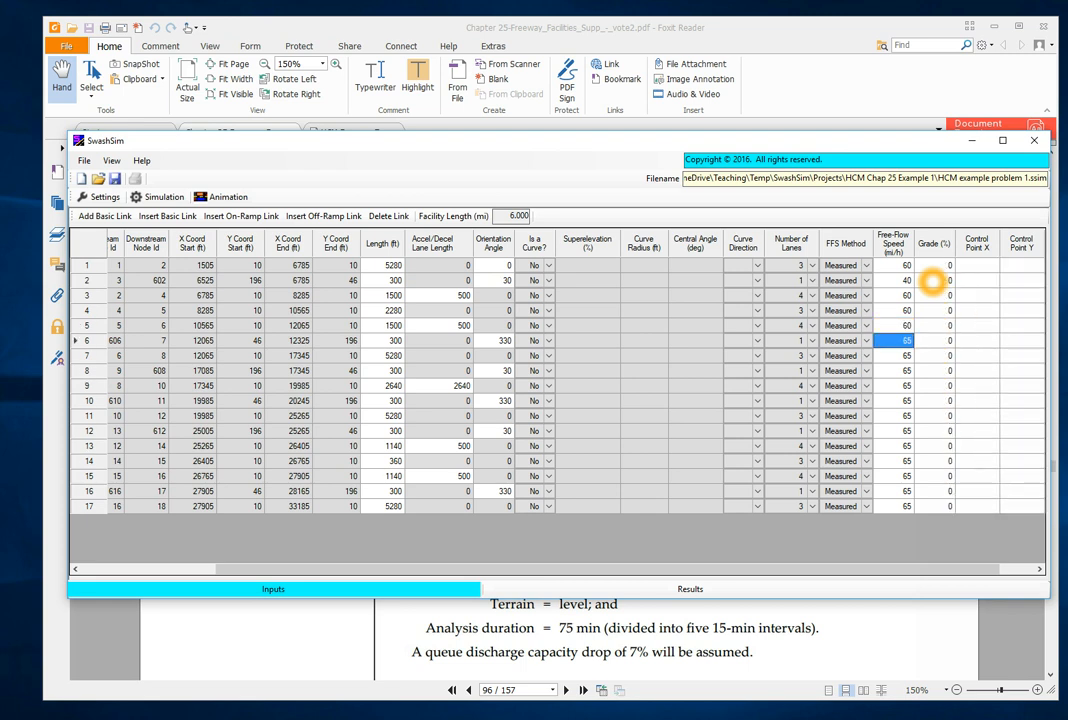
- Set the free-flow speed of ramp links 6 and 8 to 40 mi/h and of basic link 7 to 60 mi/h
{"action": "type", "text": "40"}
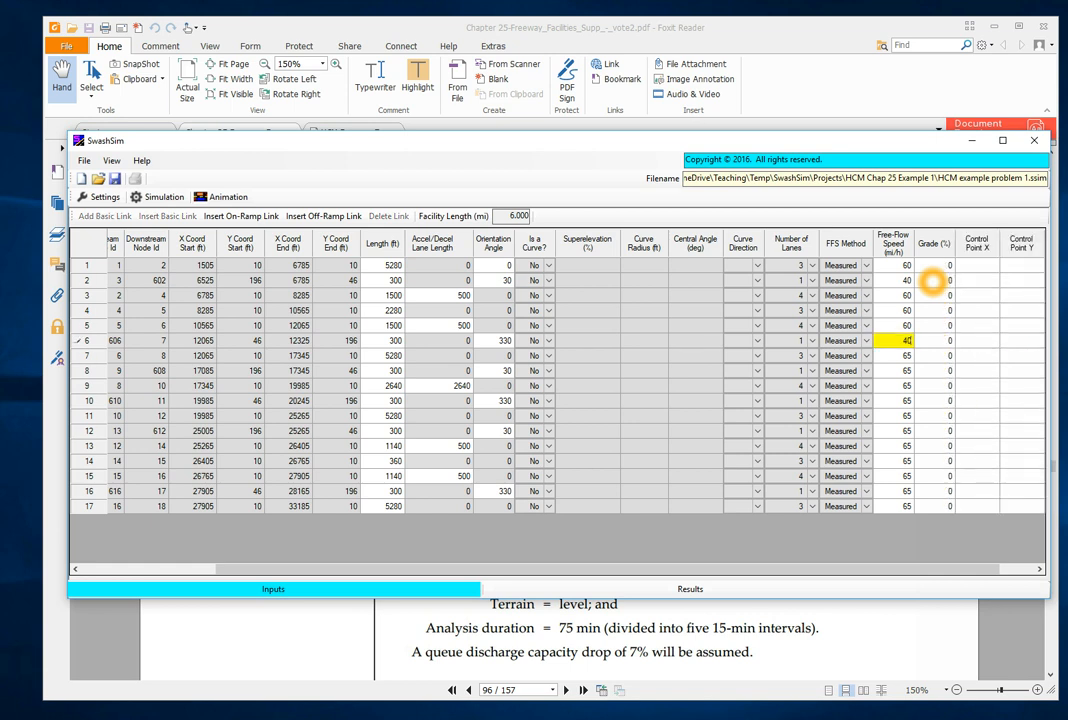
{"action": "key", "text": "Return"}
{"action": "type", "text": "60"}
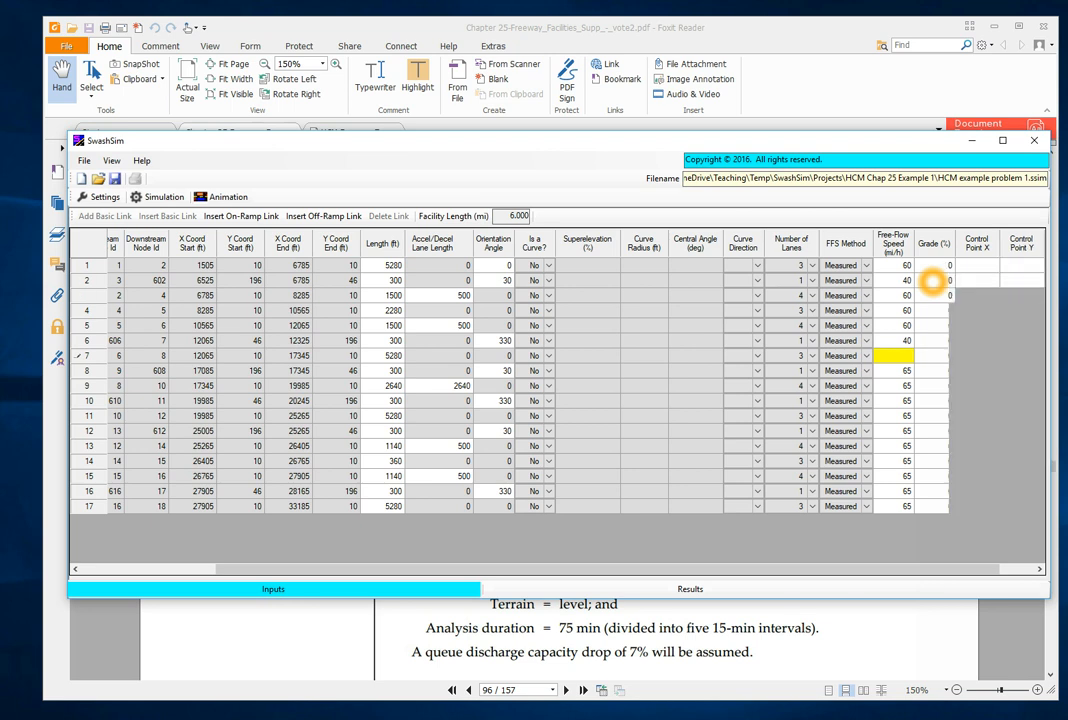
{"action": "key", "text": "Return"}
{"action": "type", "text": "40"}
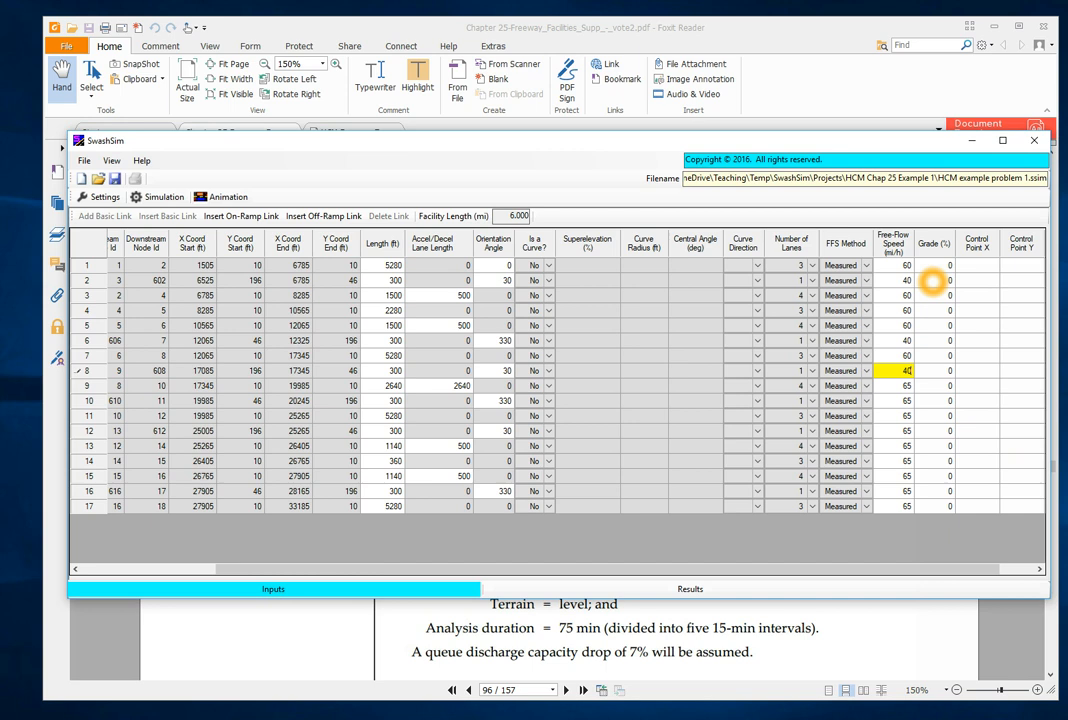
{"action": "key", "text": "Tab"}
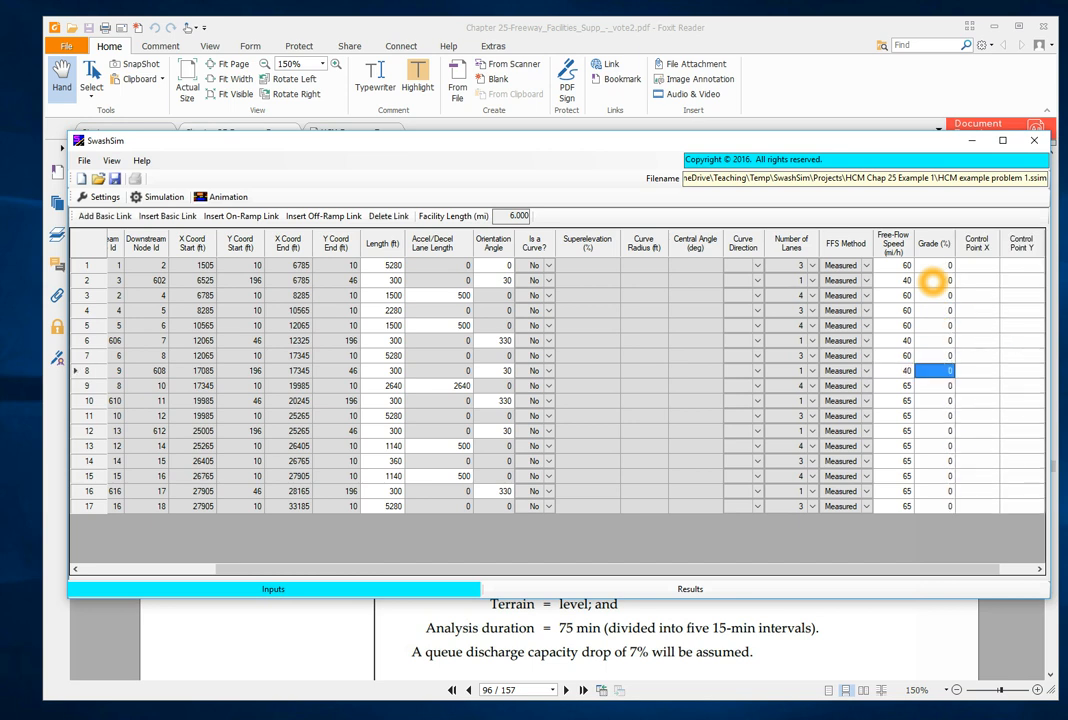
- Set the free-flow speed of basic links 9 and 11 to 60 mi/h and of off-ramp link 10 to 40 mi/h
{"action": "key", "text": "Return"}
{"action": "type", "text": "60"}
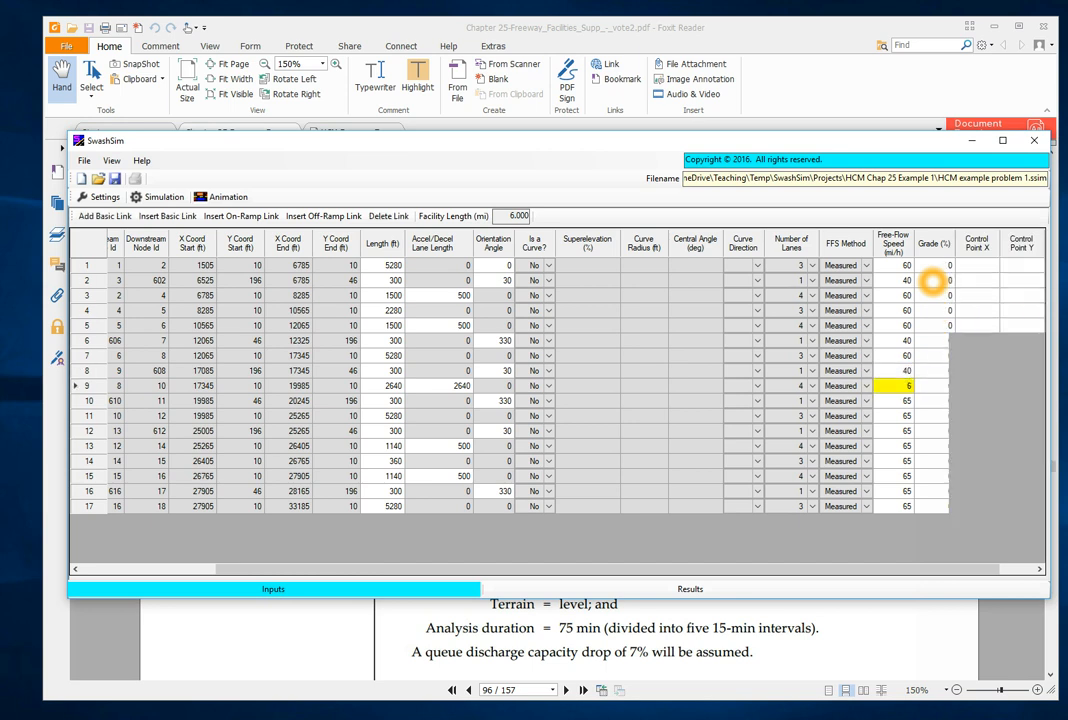
{"action": "key", "text": "Return"}
{"action": "type", "text": "40"}
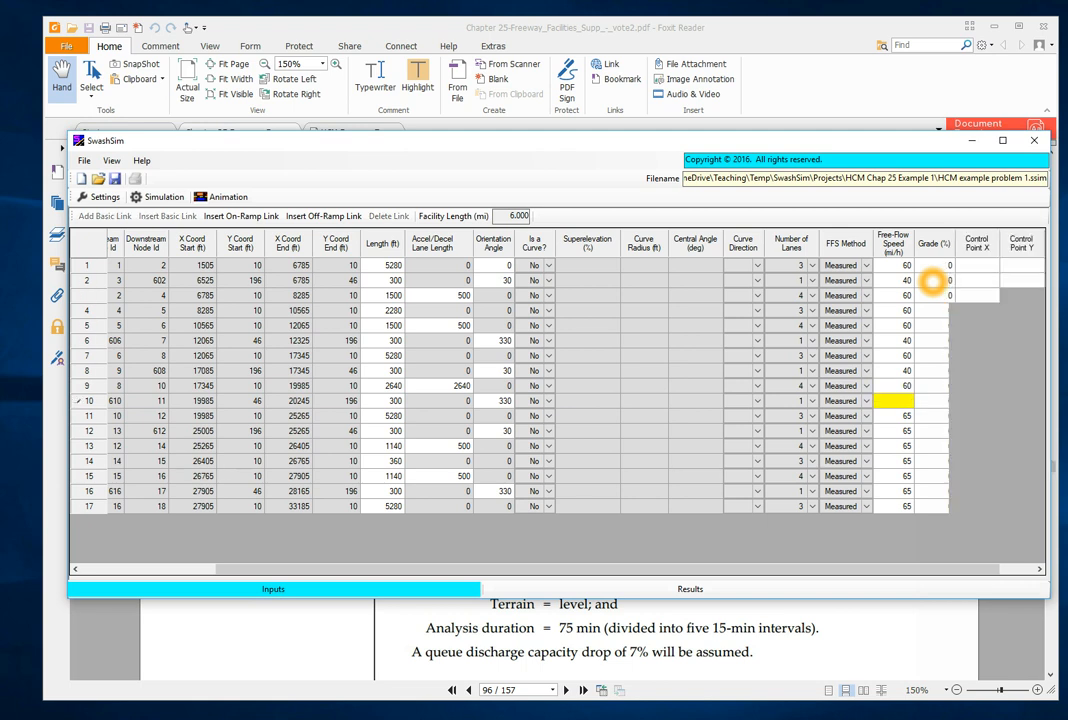
{"action": "key", "text": "Return"}
{"action": "type", "text": "60"}
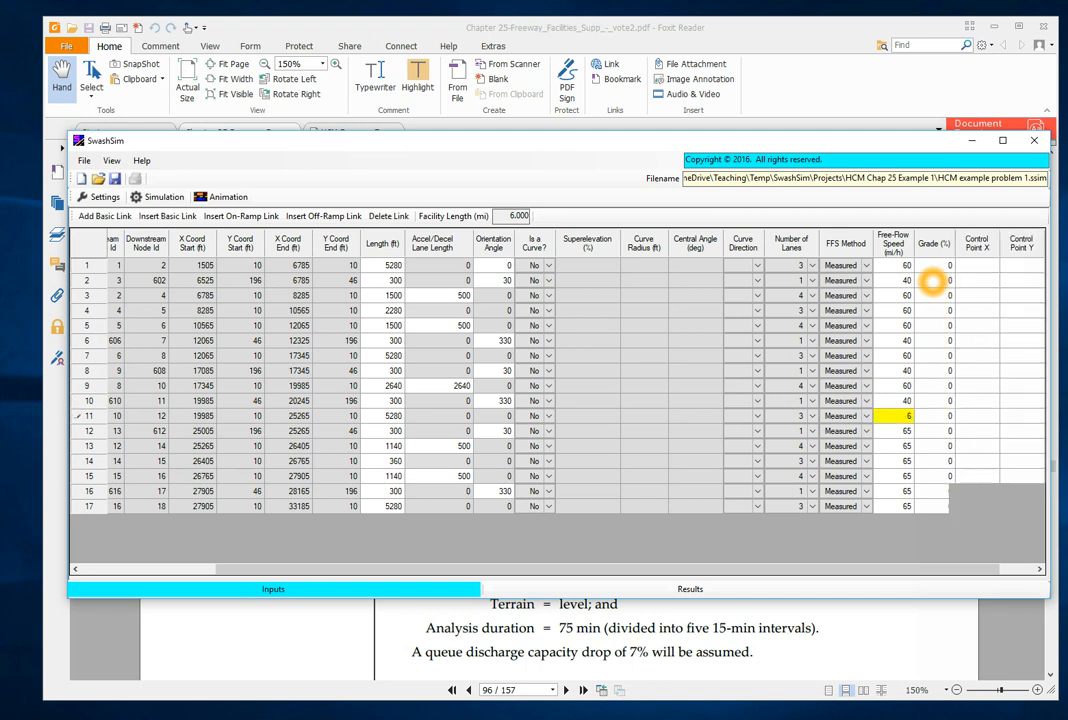
{"action": "key", "text": "Return"}
- Set the free-flow speed of on-ramp link 12 to 40 mi/h and of basic links 13 and 14 to 60 mi/h
{"action": "type", "text": "40"}
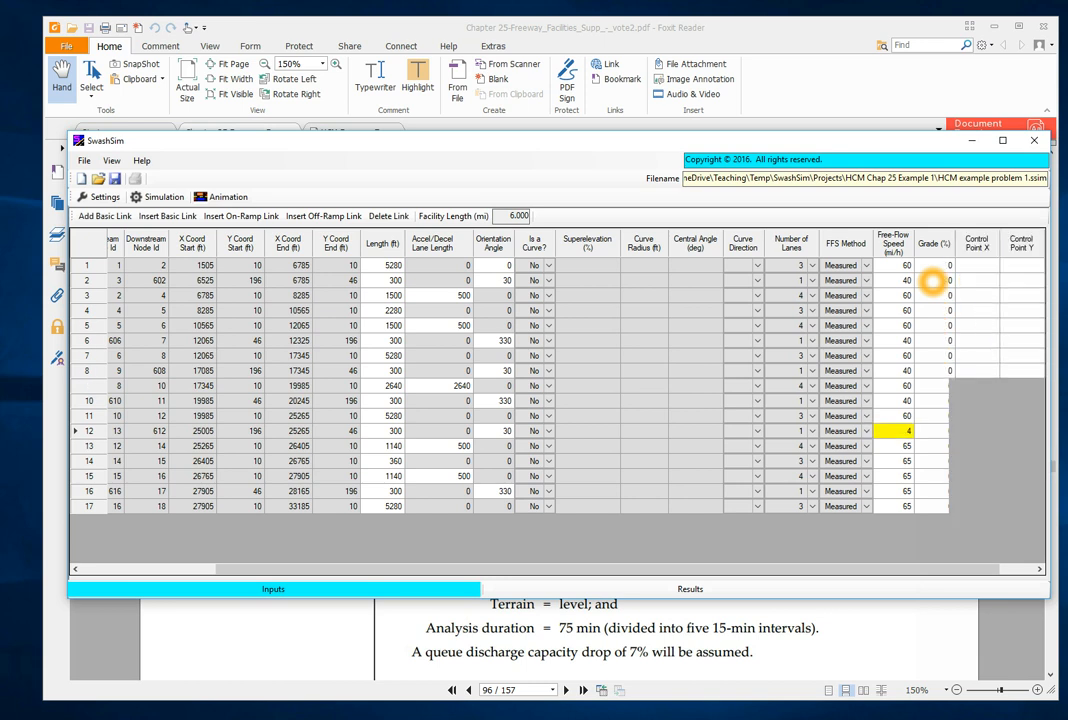
{"action": "key", "text": "Return"}
{"action": "type", "text": "60"}
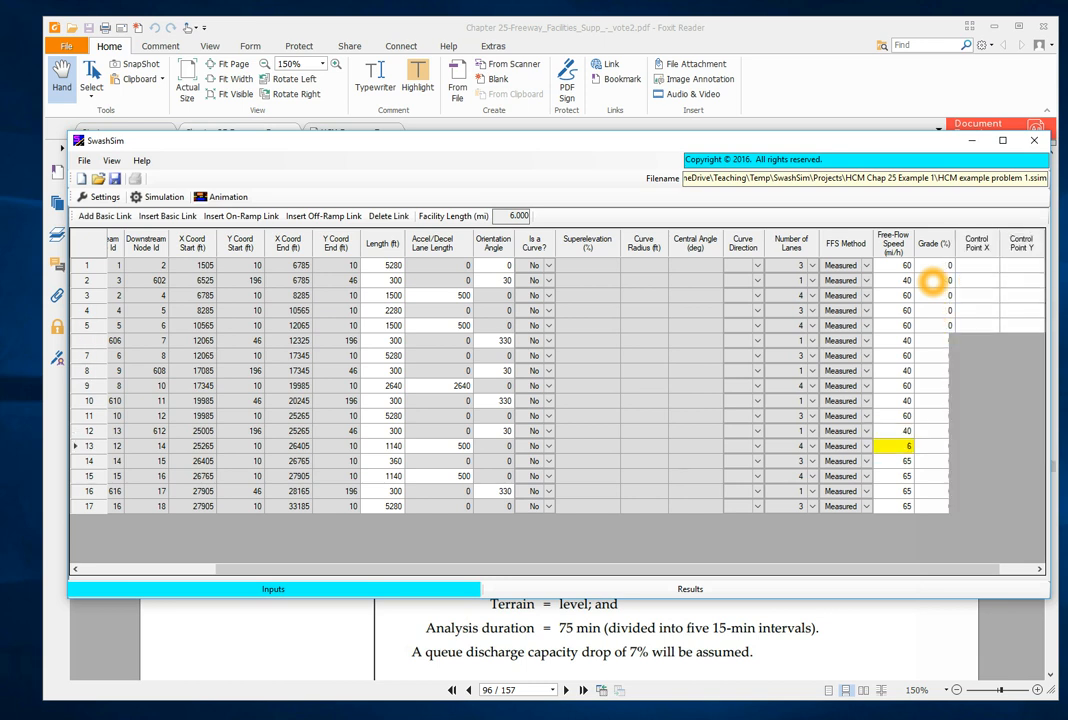
{"action": "key", "text": "Return"}
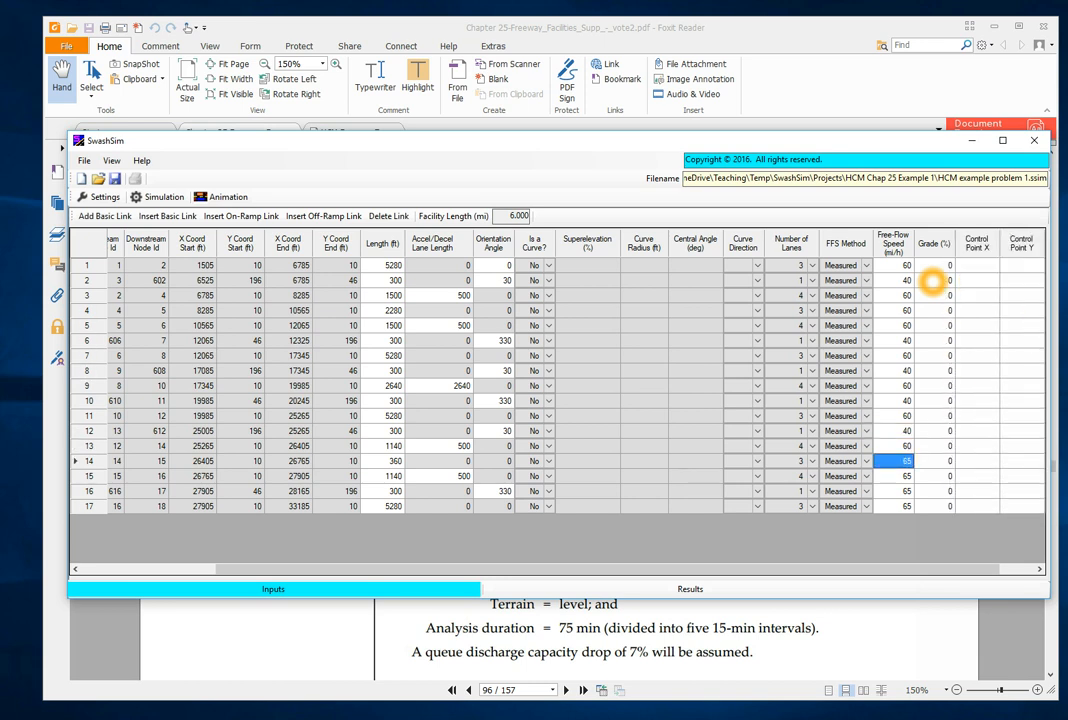
{"action": "type", "text": "60"}
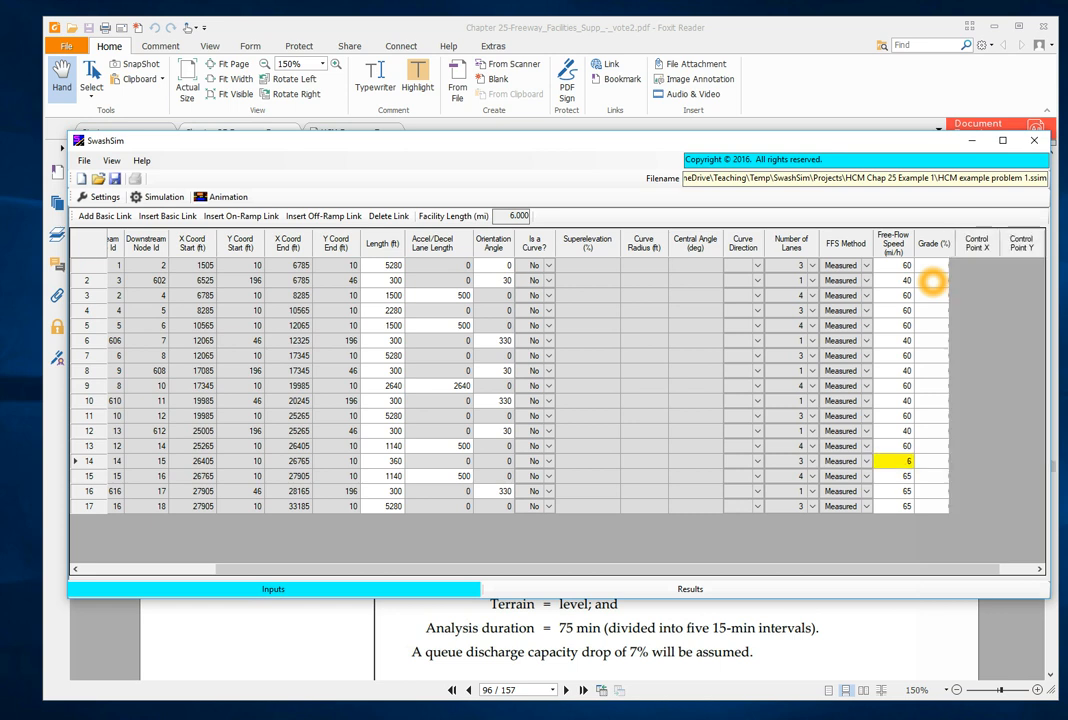
{"action": "key", "text": "Return"}
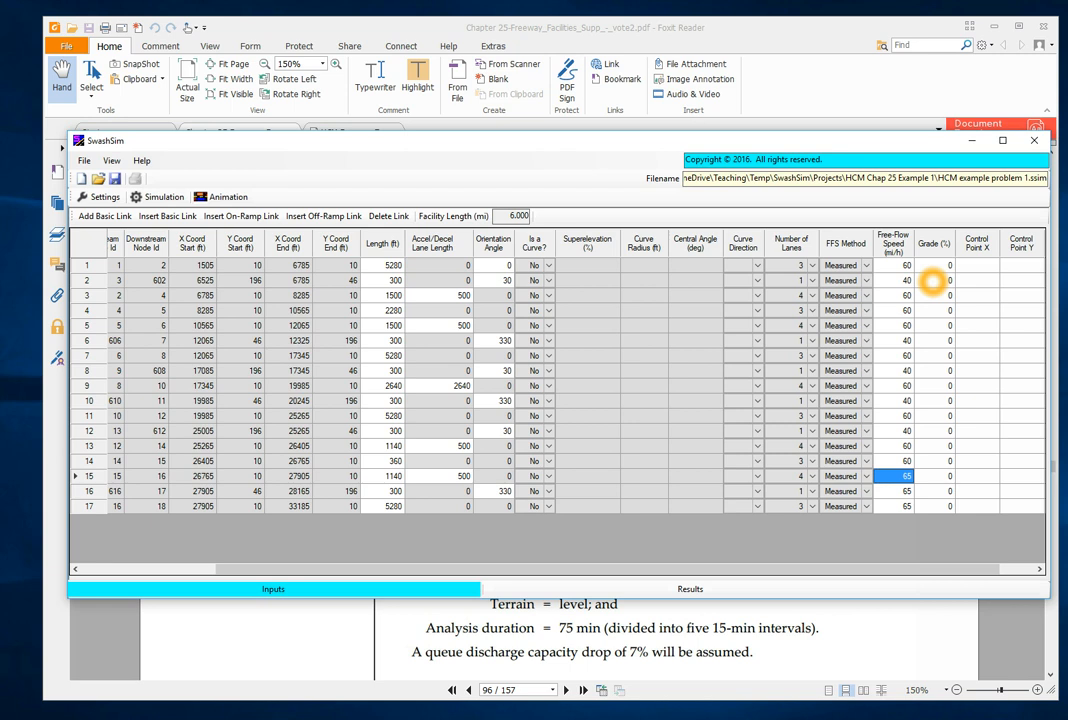
- Set the free-flow speed of basic links 15 and 17 to 60 mi/h and of off-ramp link 16 to 40 mi/h, and save the project
{"action": "type", "text": "60"}
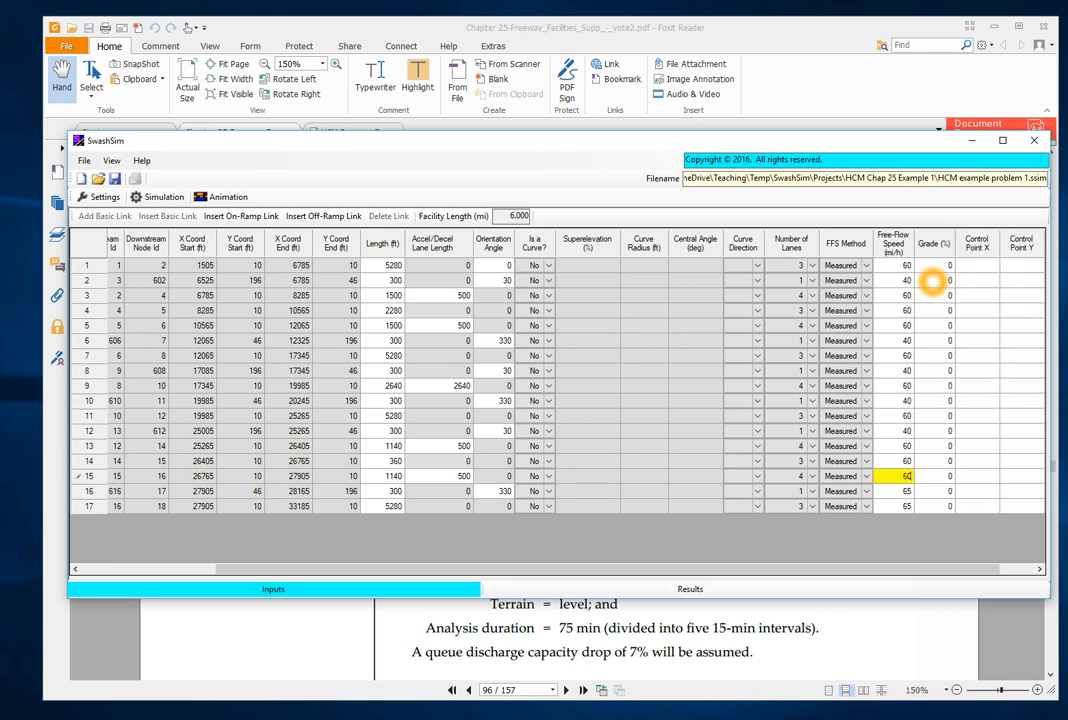
{"action": "key", "text": "Return"}
{"action": "type", "text": "40"}
{"action": "key", "text": "Return"}
{"action": "type", "text": "60"}
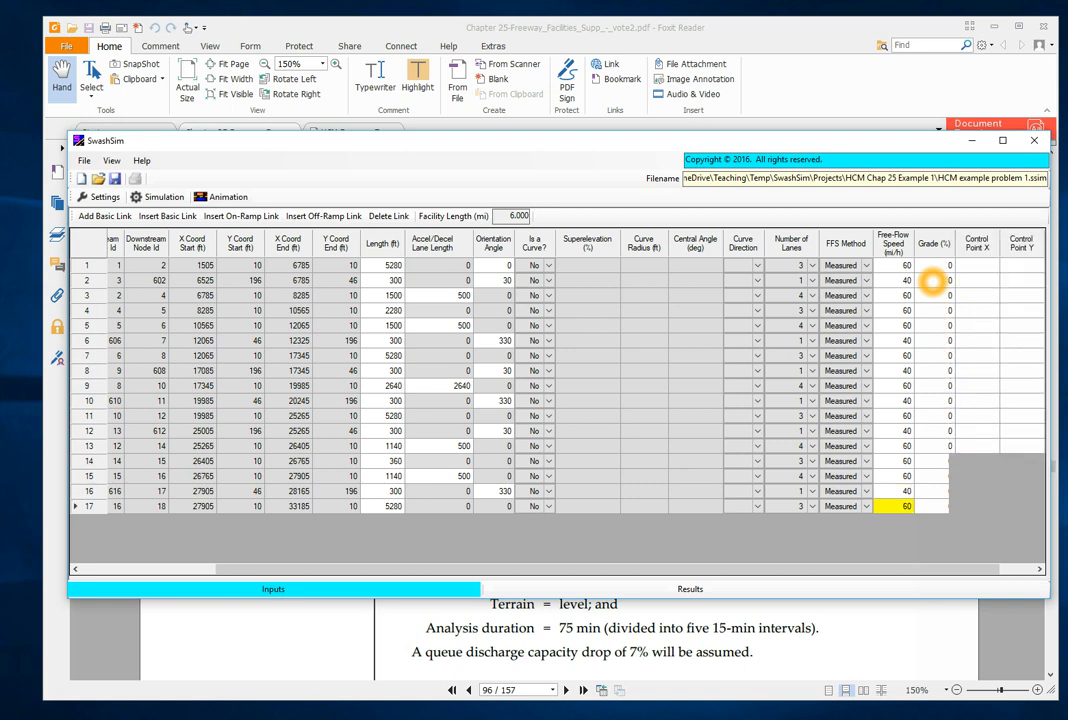
{"action": "key", "text": "Tab"}
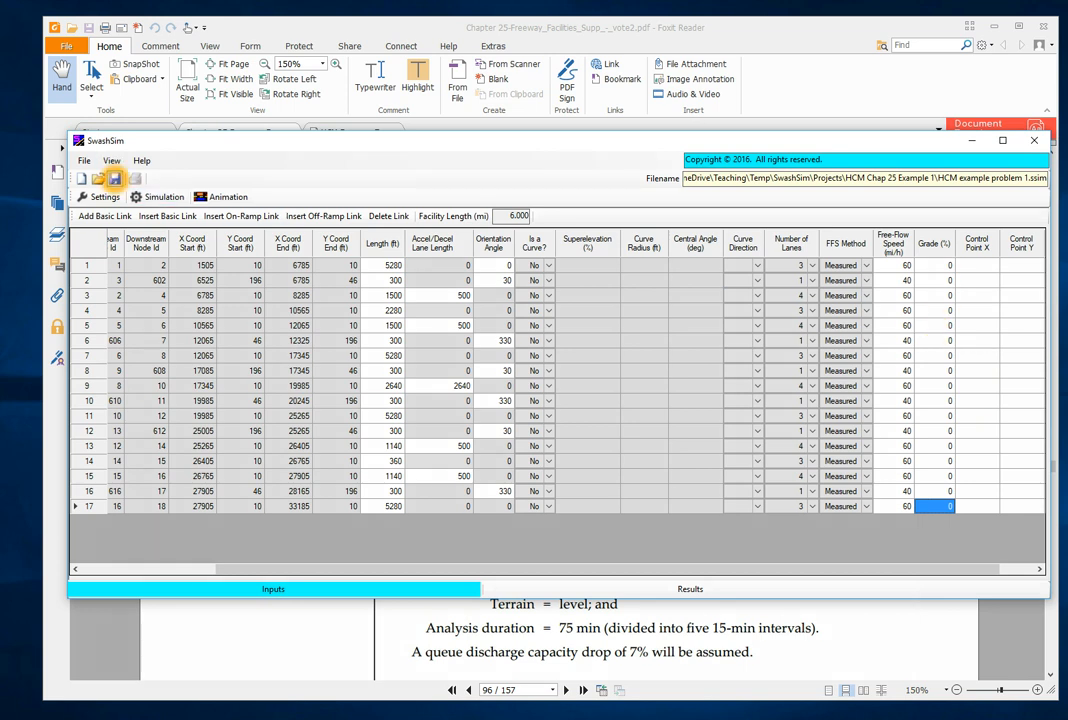
{"action": "left_click", "coordinate": [114, 179]}
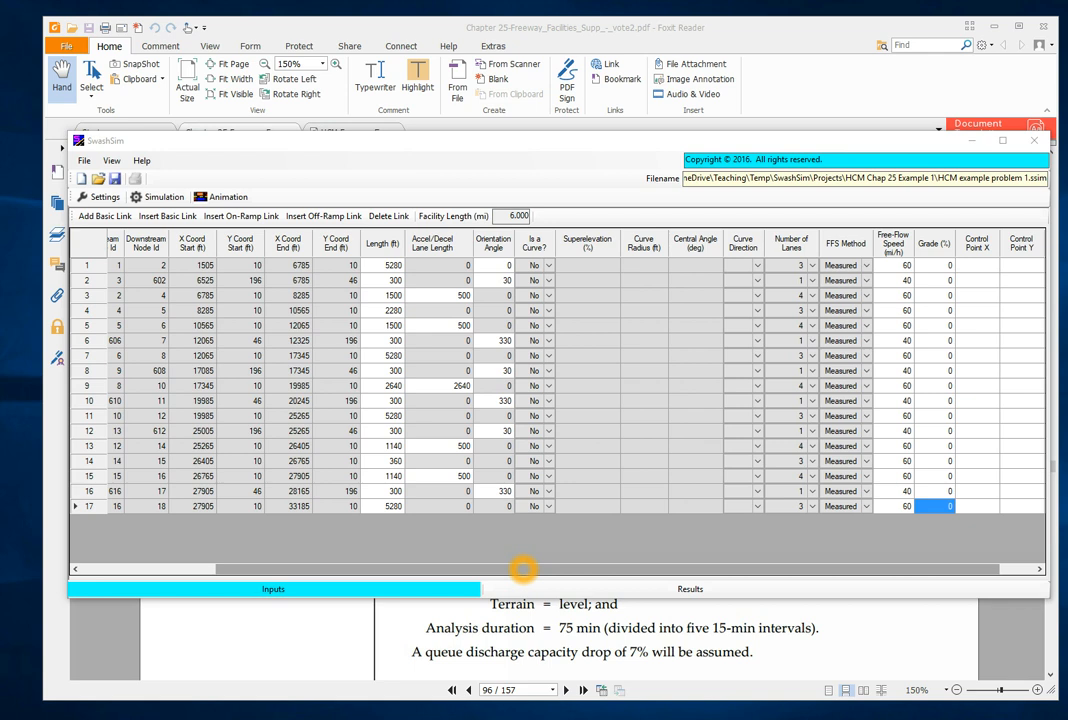
- Switch to the Chapter 25 PDF in Foxit Reader and look up the time step 1 demand flow rates in Exhibit 25-45
{"action": "left_click_drag", "start_coordinate": [524, 569], "coordinate": [329, 568]}
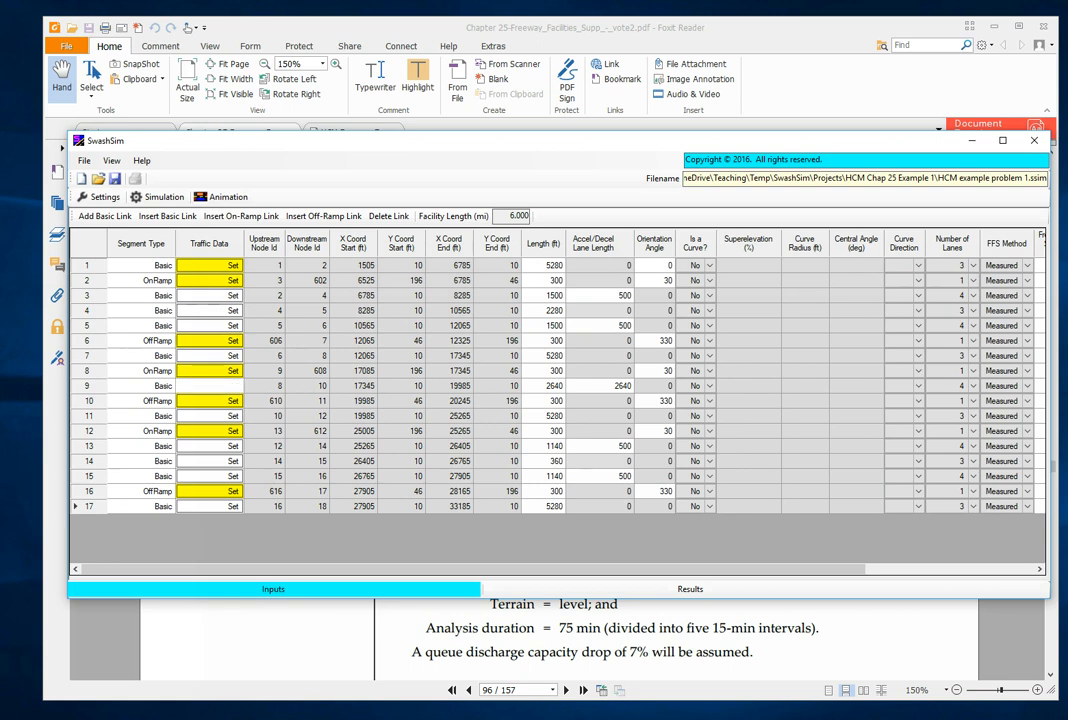
{"action": "left_click", "coordinate": [208, 488]}
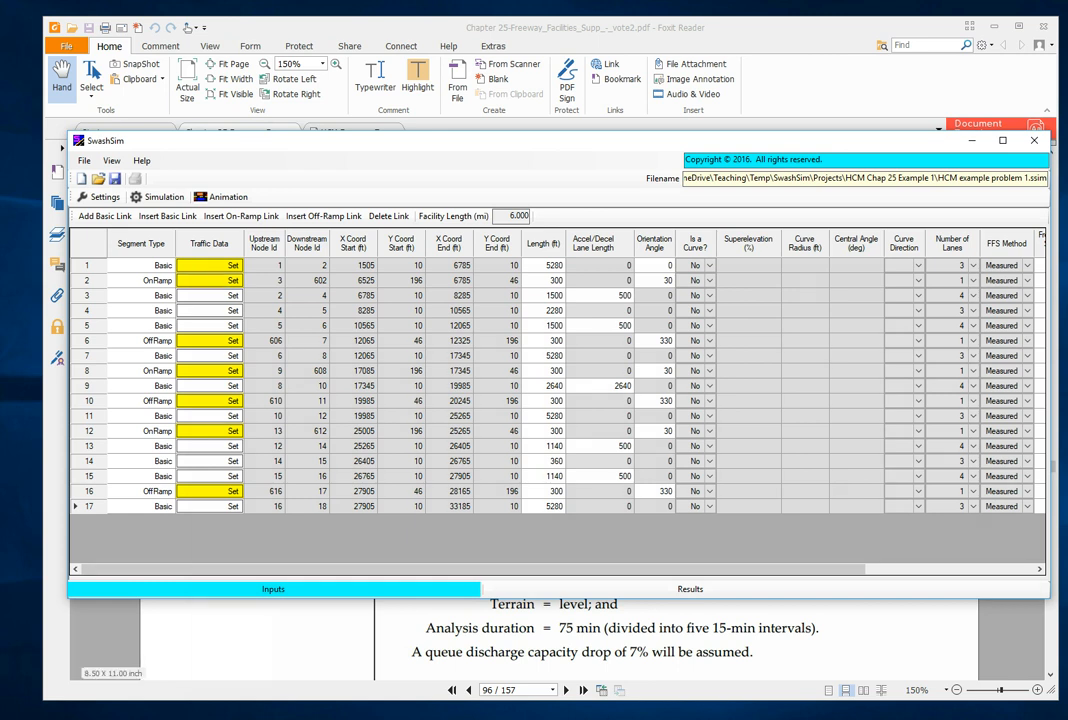
{"action": "left_click", "coordinate": [298, 625]}
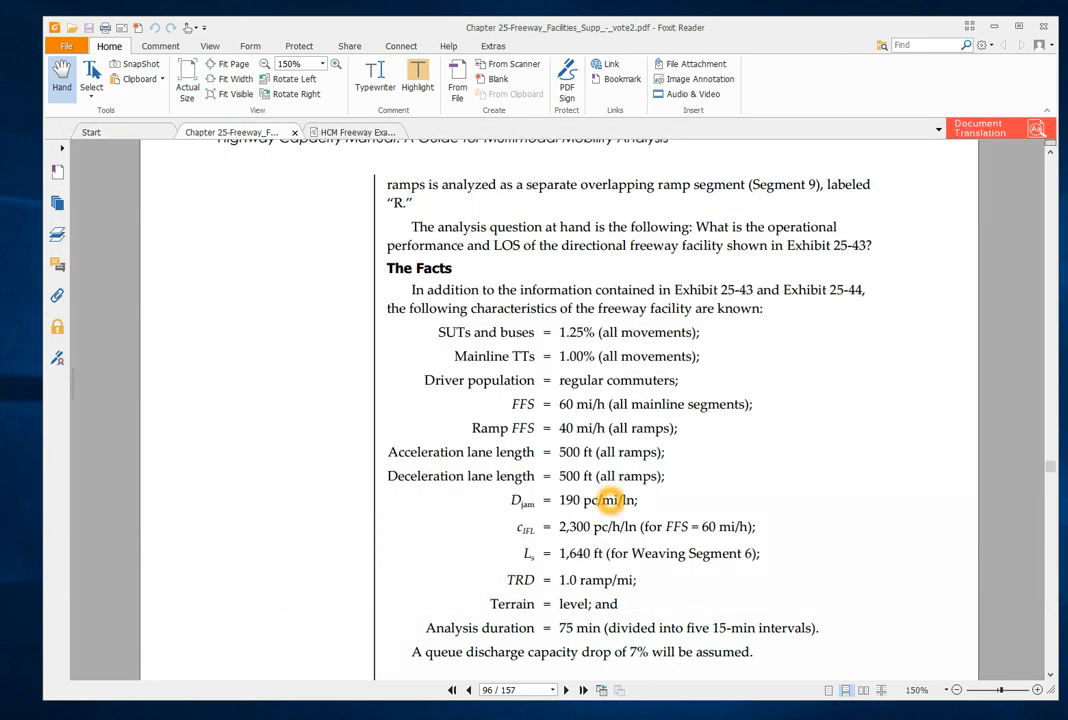
{"action": "scroll", "coordinate": [610, 500], "scroll_direction": "down", "scroll_amount": 15}
{"action": "scroll", "coordinate": [610, 500], "scroll_direction": "down", "scroll_amount": 10}
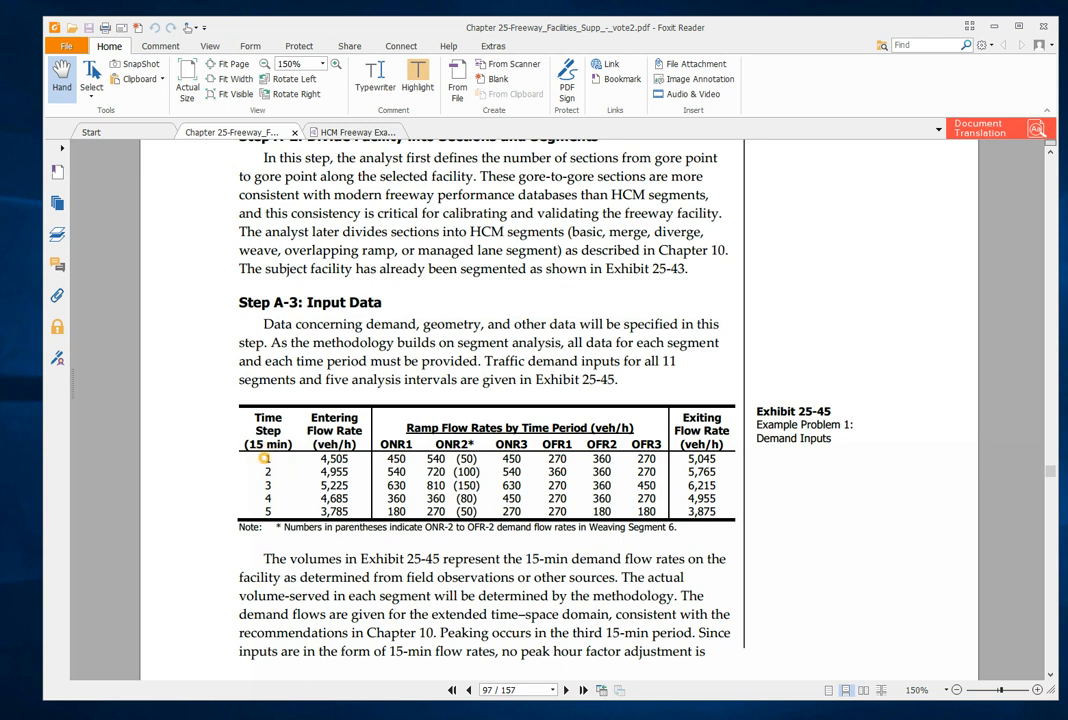
{"action": "left_click_drag", "start_coordinate": [265, 458], "coordinate": [721, 459]}
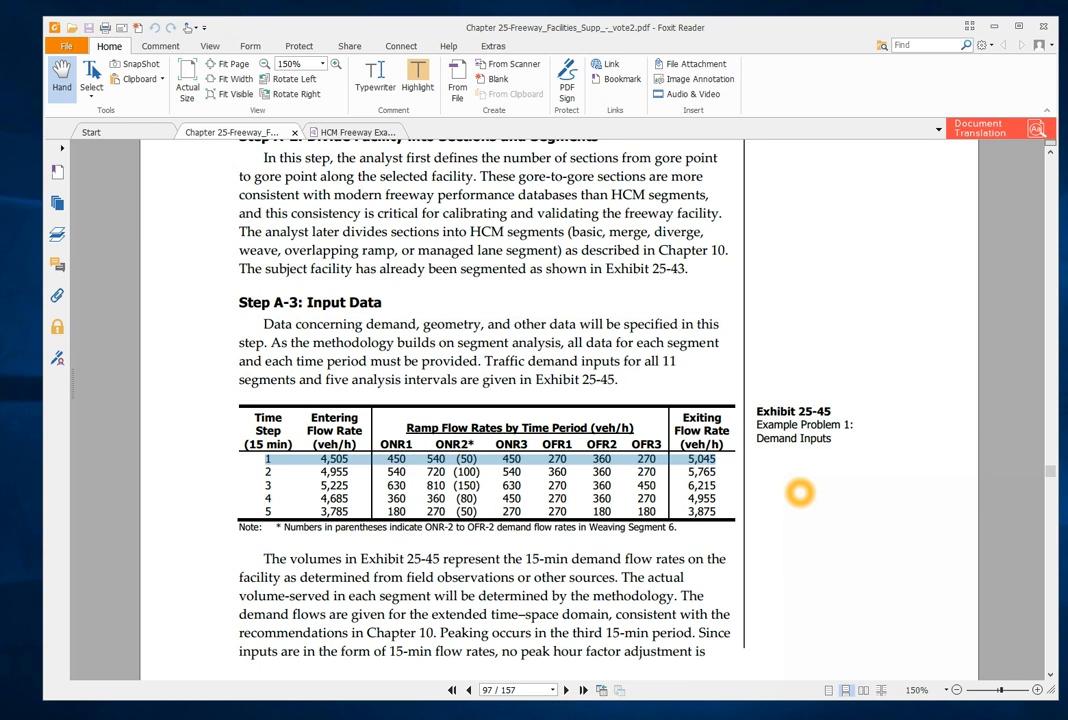
- Switch back to SwashSim and set basic link 1's entry volume to 4505, with 50% small autos and 47.75% large autos
{"action": "key", "text": "alt+Tab"}
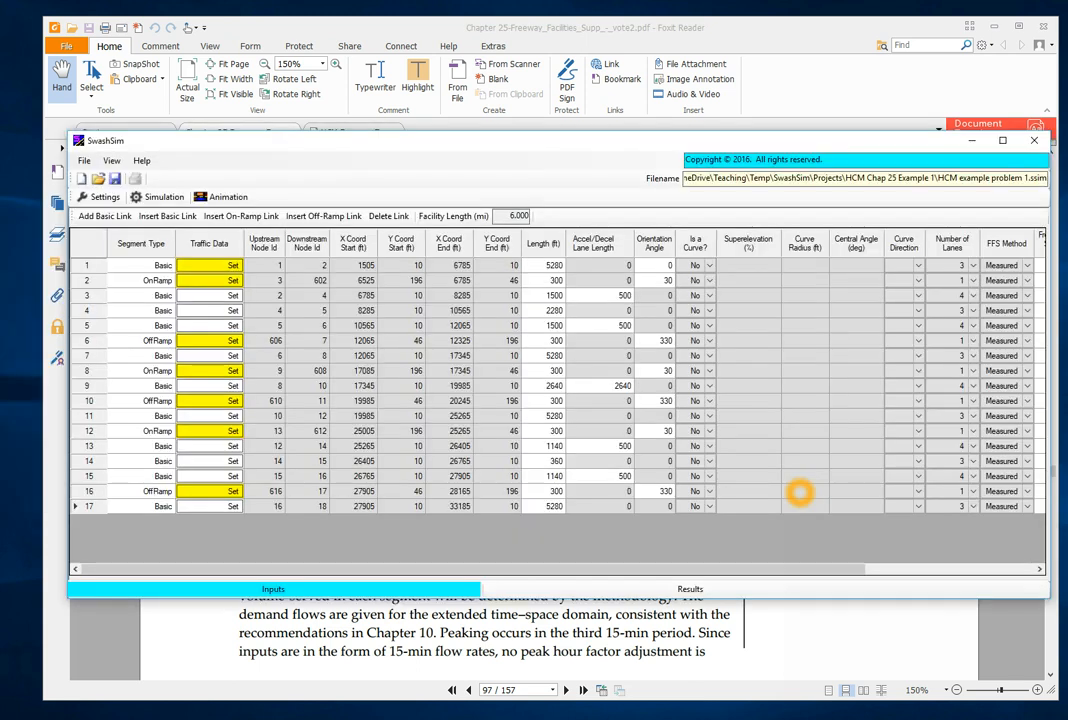
{"action": "left_click", "coordinate": [212, 264]}
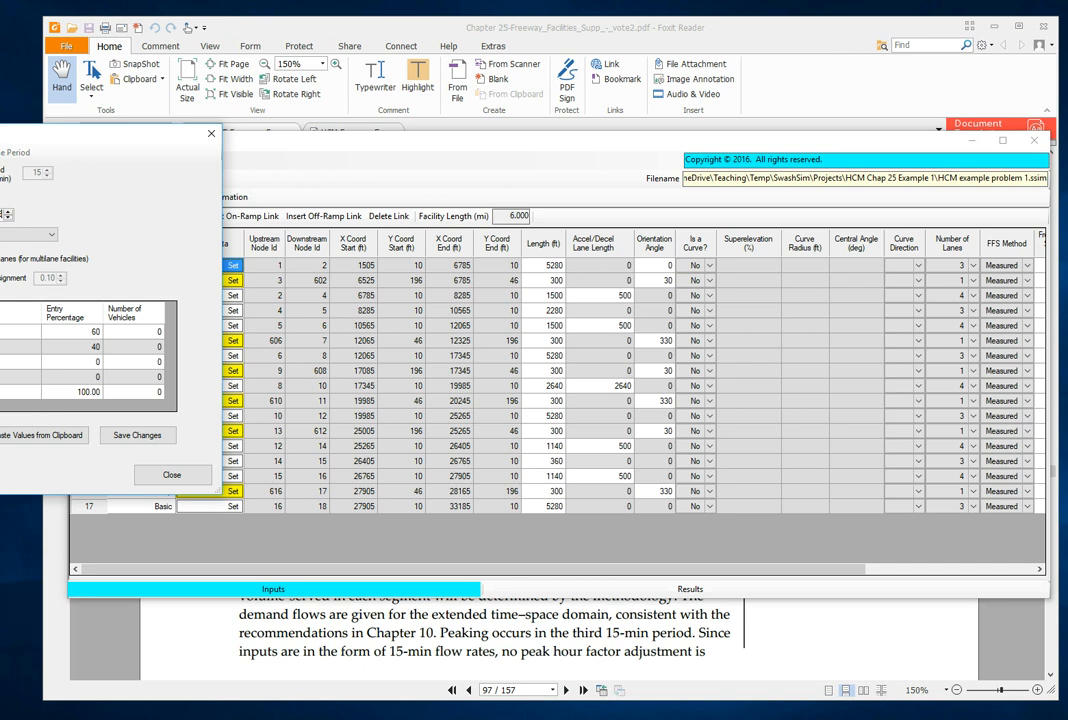
{"action": "left_click", "coordinate": [72, 346]}
{"action": "left_click", "coordinate": [90, 333]}
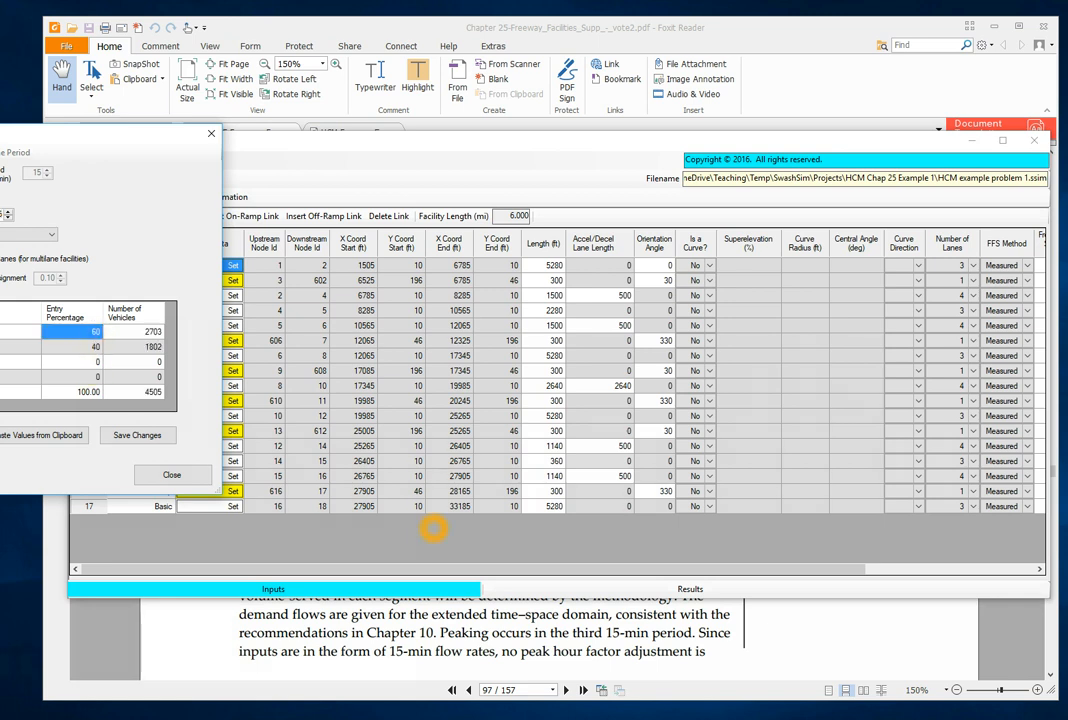
{"action": "type", "text": "5"}
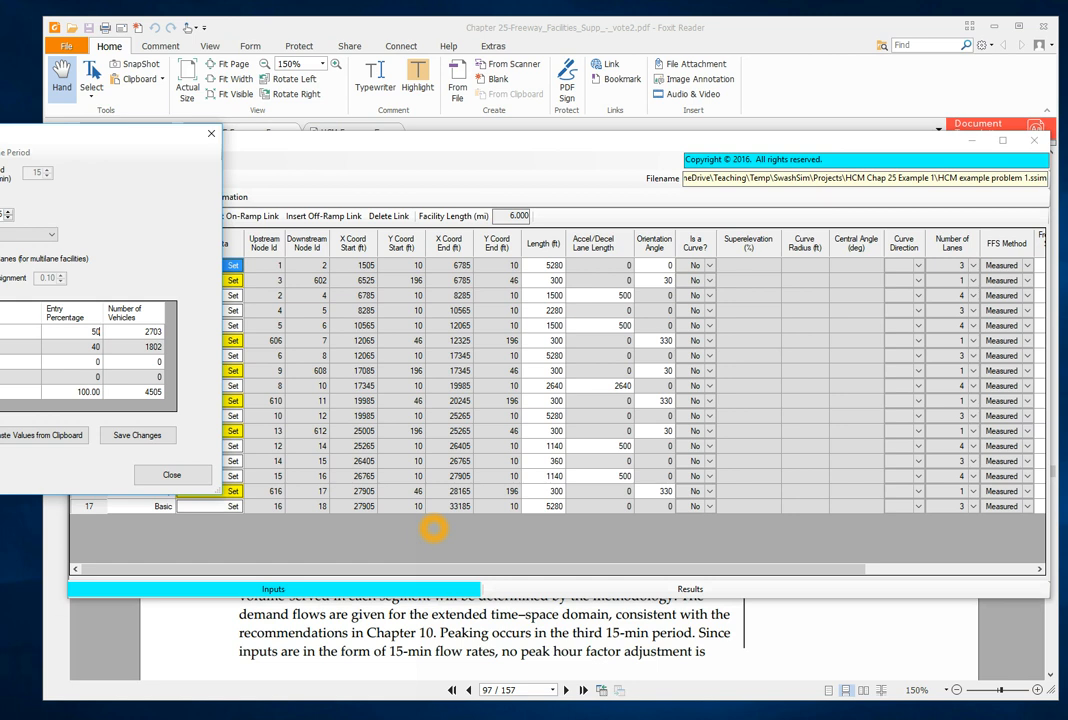
{"action": "type", "text": "0"}
{"action": "key", "text": "Return"}
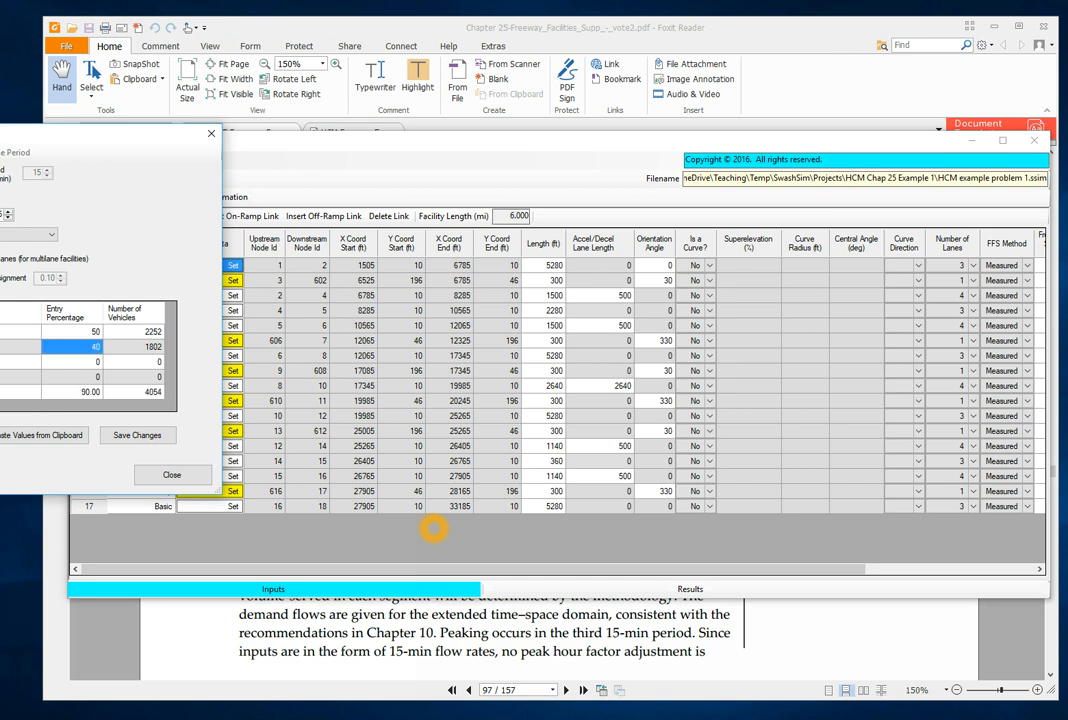
{"action": "type", "text": "47"}
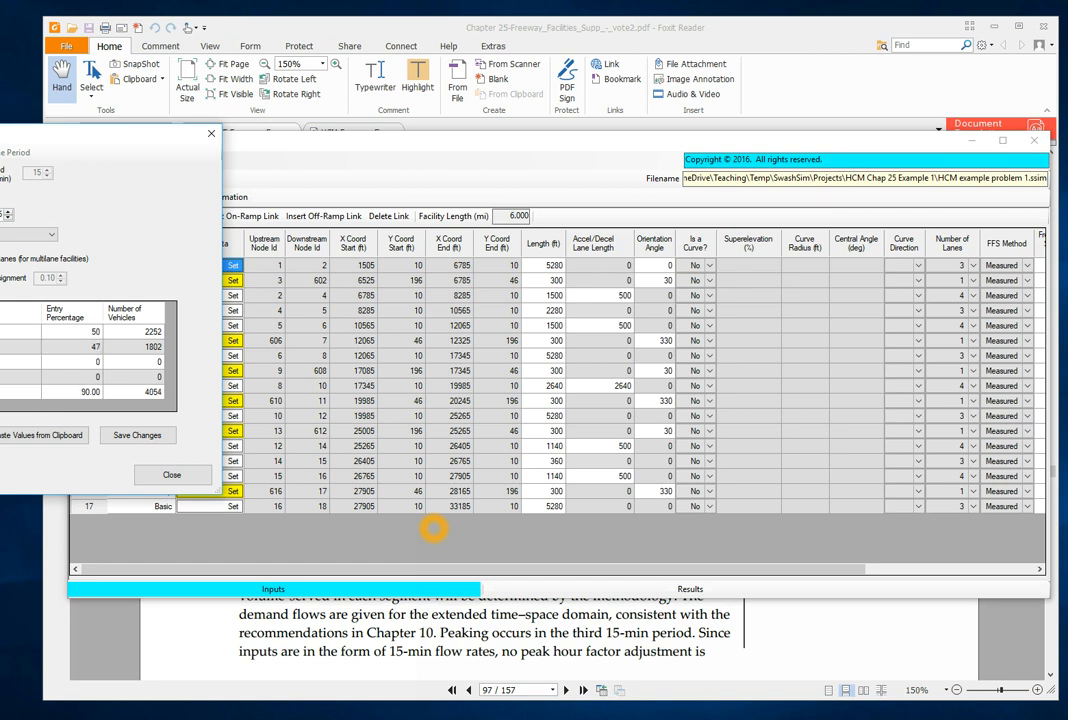
{"action": "type", "text": ".75"}
{"action": "key", "text": "Return"}
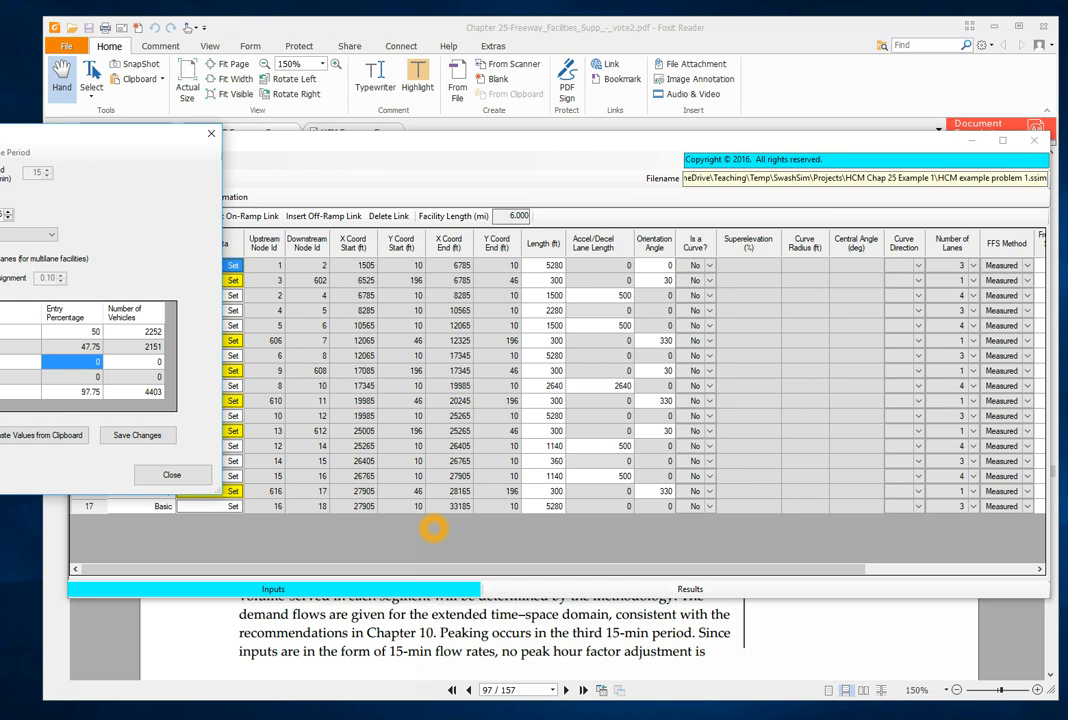
- Set basic link 1's small-truck percentage to 1.25 and large-truck percentage to 1, save the changes and recheck its traffic data
{"action": "type", "text": "1.25"}
{"action": "key", "text": "Return"}
{"action": "type", "text": "1"}
{"action": "key", "text": "Tab"}
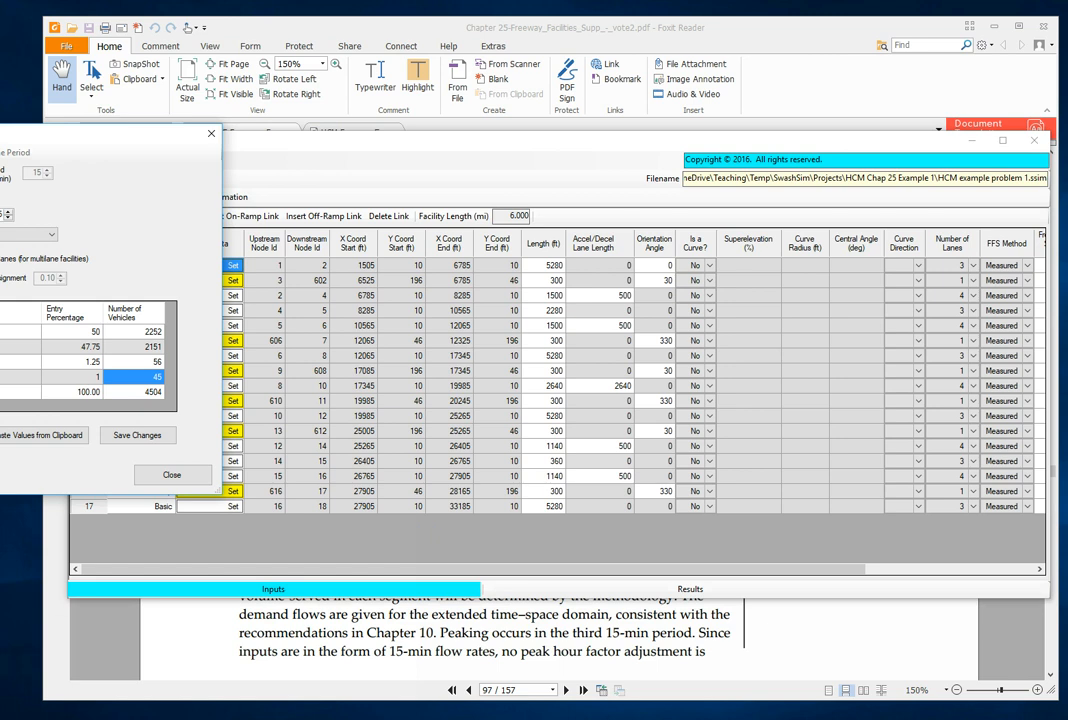
{"action": "left_click", "coordinate": [90, 392]}
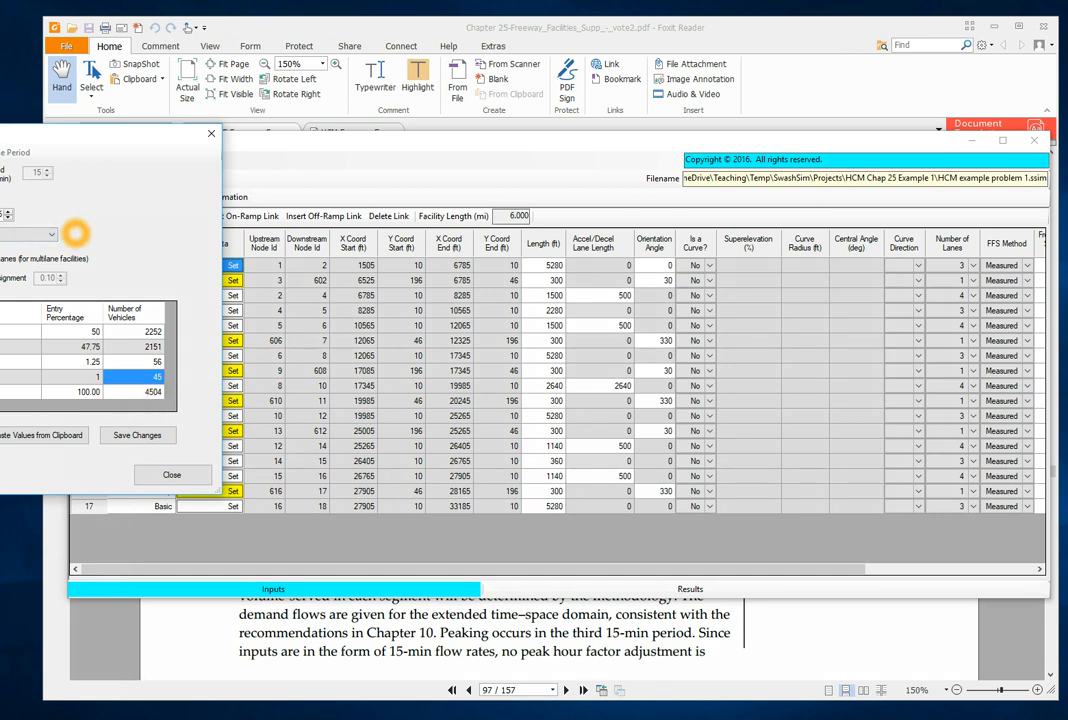
{"action": "left_click", "coordinate": [136, 435]}
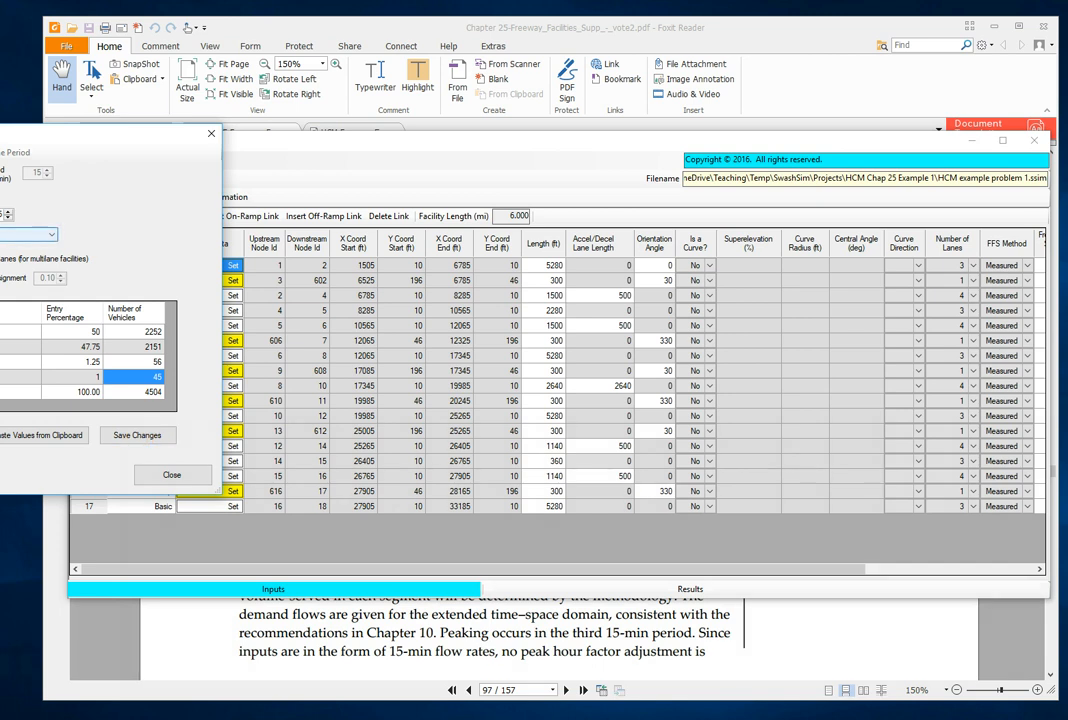
{"action": "left_click", "coordinate": [136, 435]}
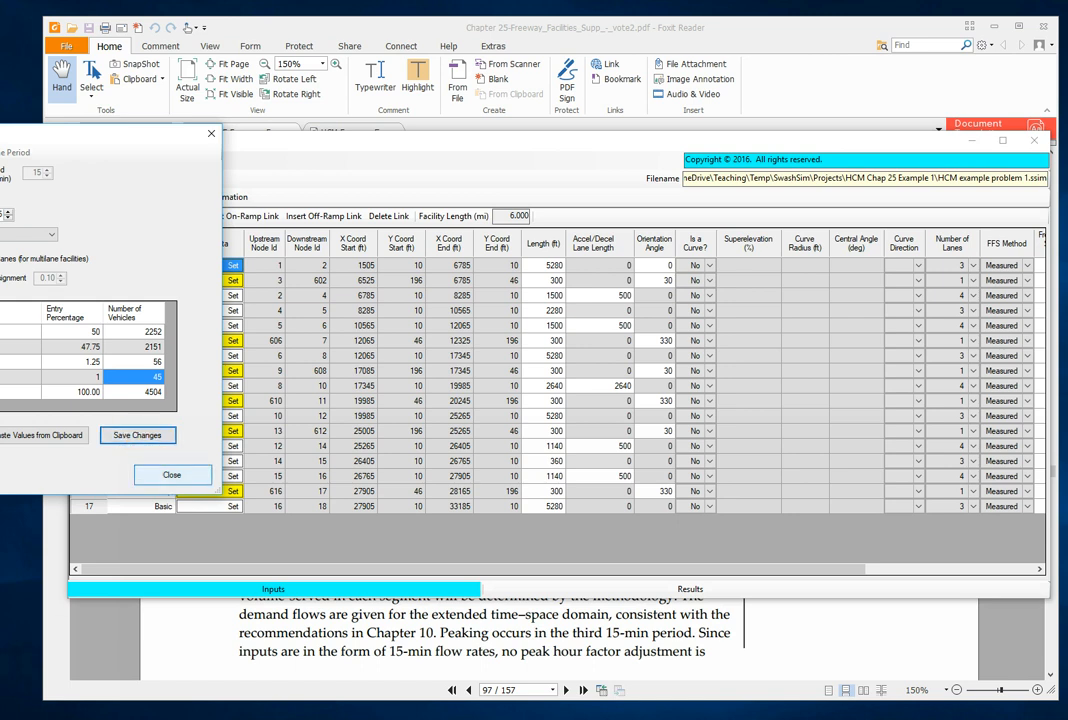
{"action": "left_click", "coordinate": [175, 475]}
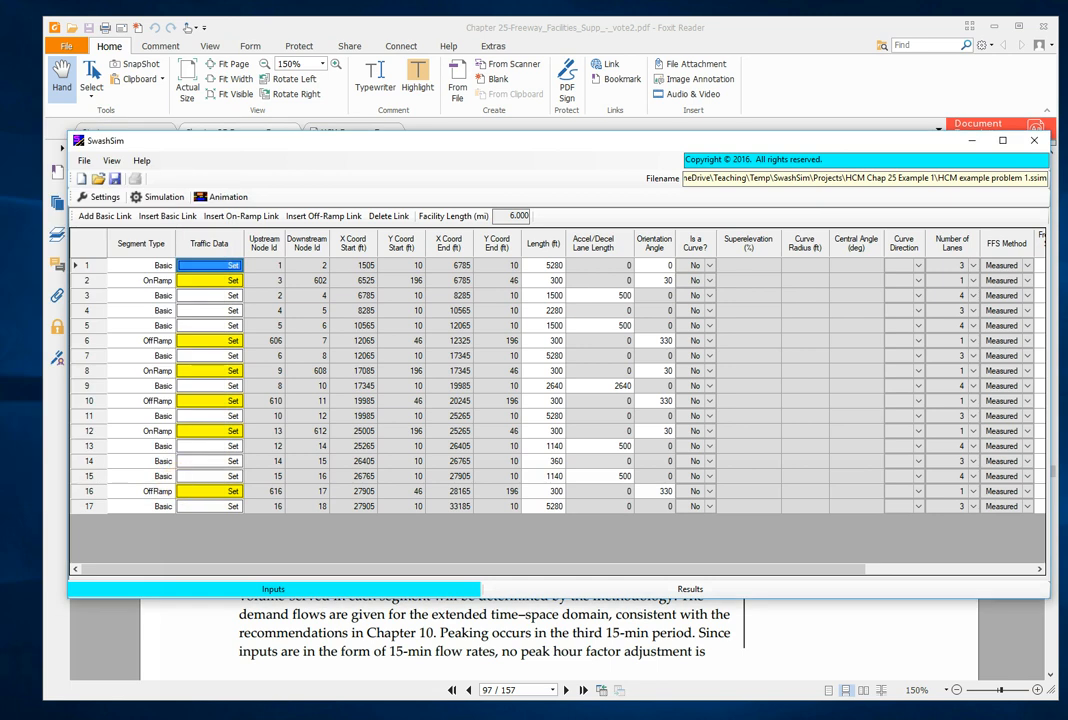
{"action": "left_click", "coordinate": [212, 265]}
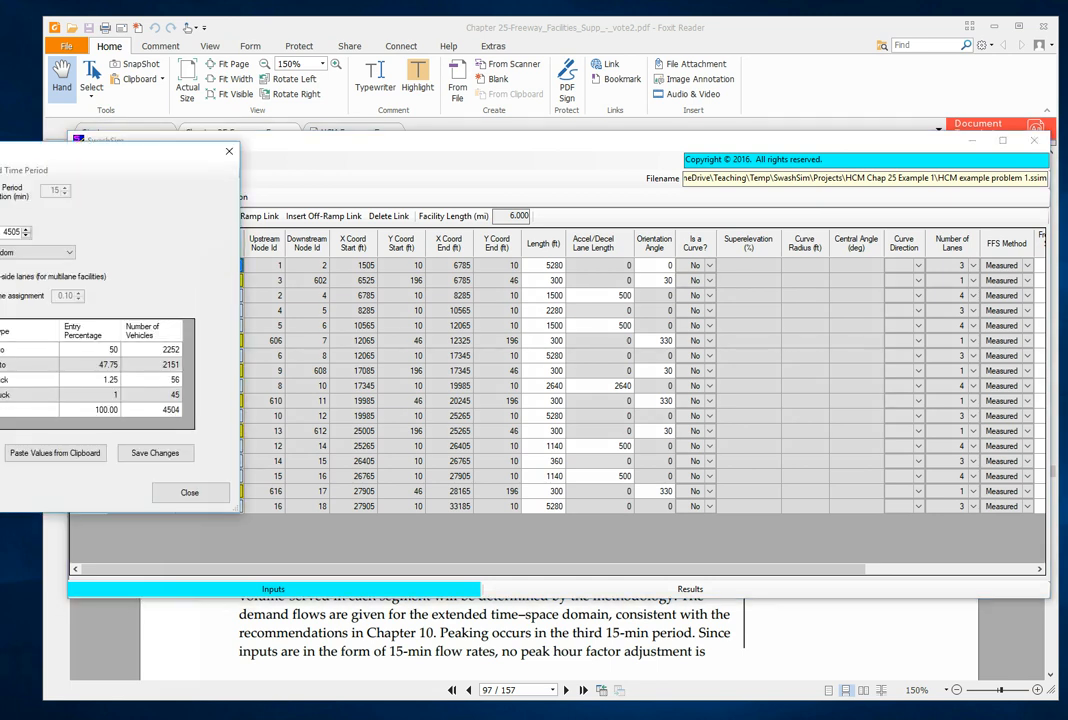
{"action": "left_click", "coordinate": [189, 492]}
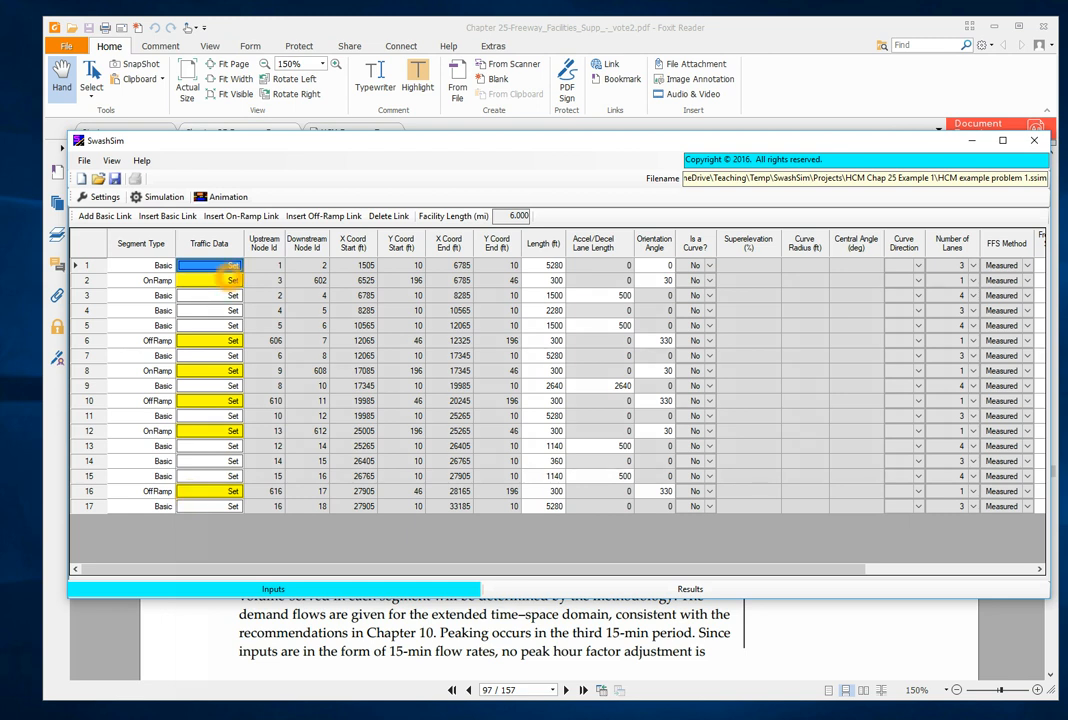
- Set on-ramp link 2's entry volume to 450, with 50% small autos and 47.75% large autos
{"action": "left_click", "coordinate": [226, 276]}
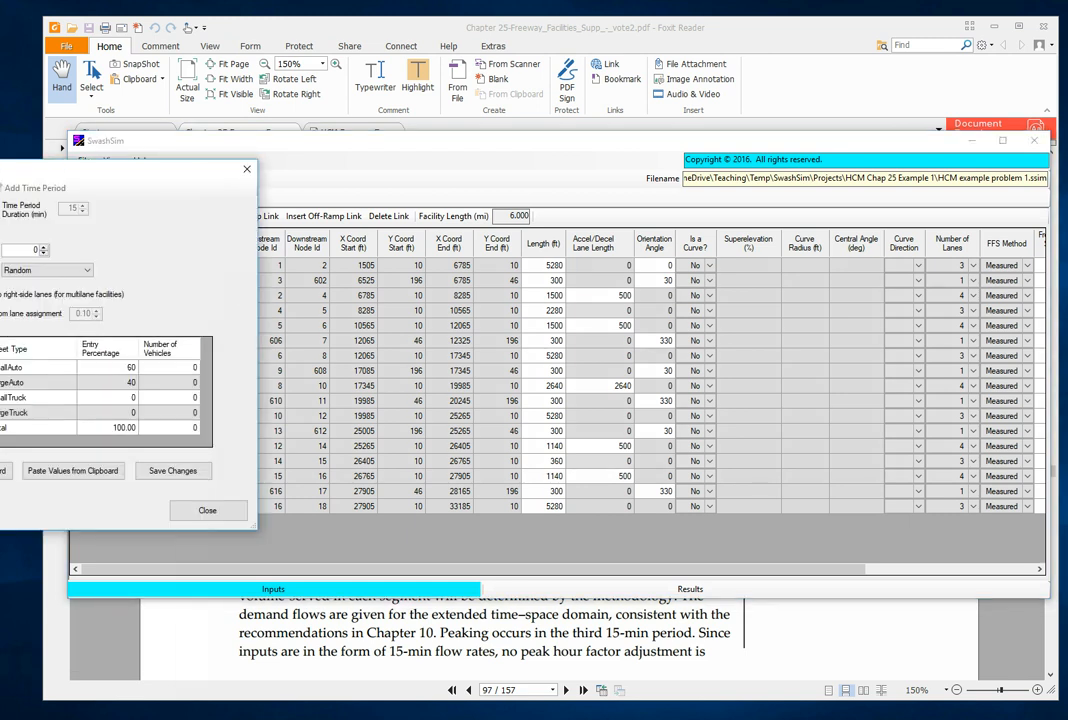
{"action": "left_click", "coordinate": [181, 365]}
{"action": "type", "text": "5"}
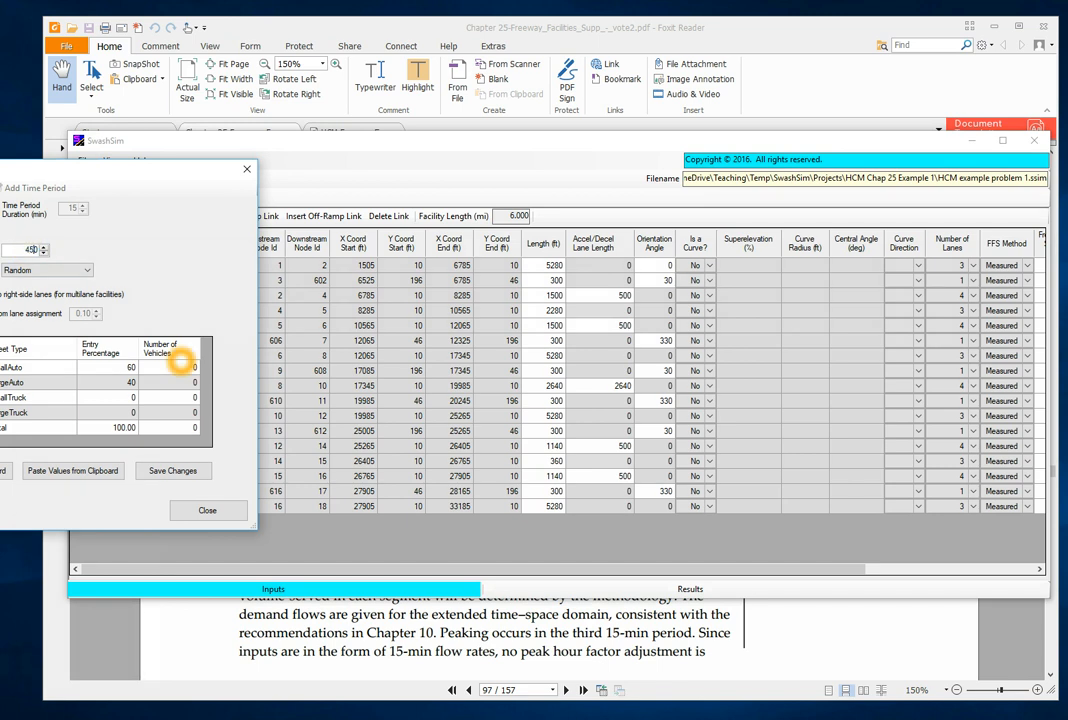
{"action": "key", "text": "Tab"}
{"action": "left_click", "coordinate": [107, 367]}
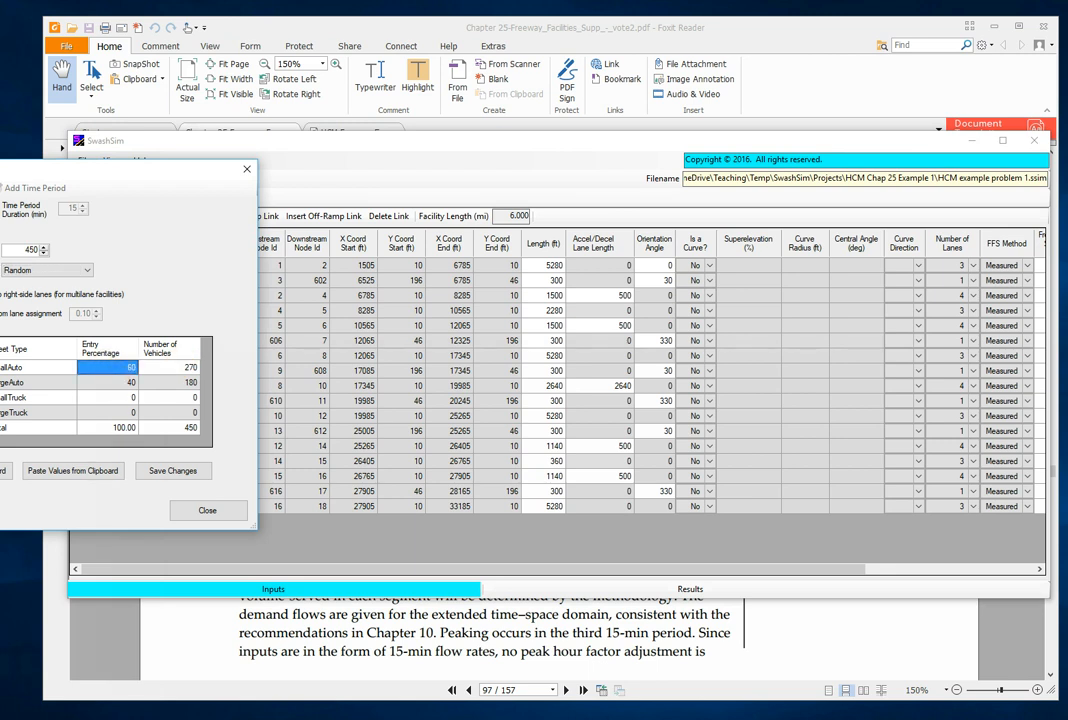
{"action": "type", "text": "50"}
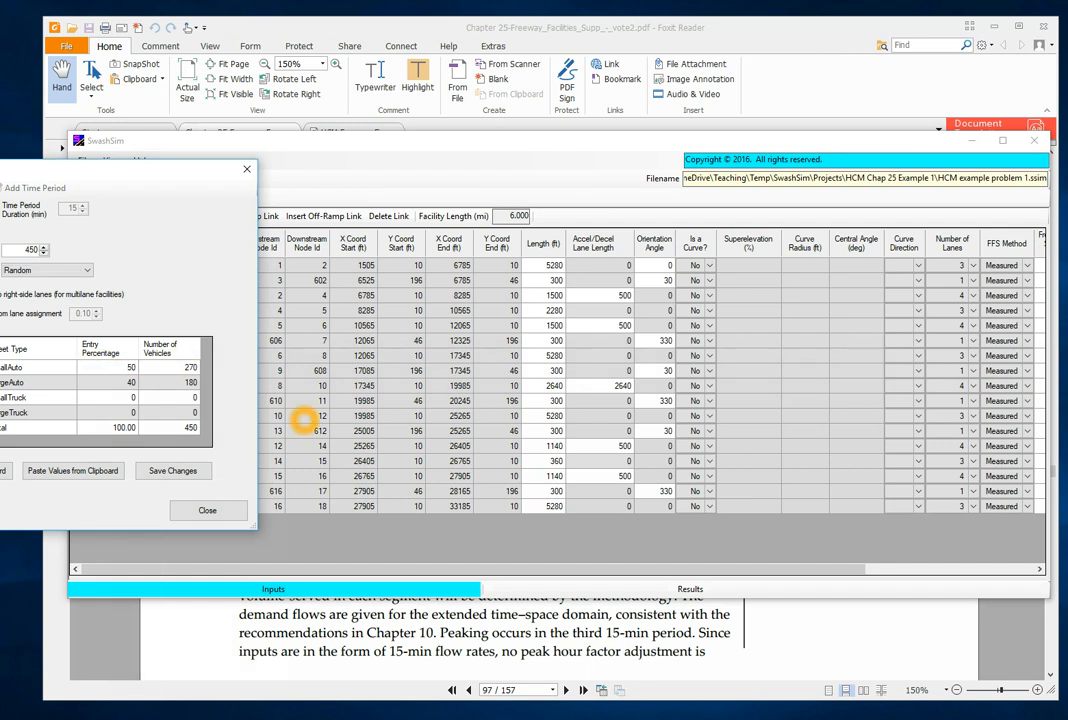
{"action": "key", "text": "Return"}
{"action": "type", "text": "47.75"}
{"action": "key", "text": "Return"}
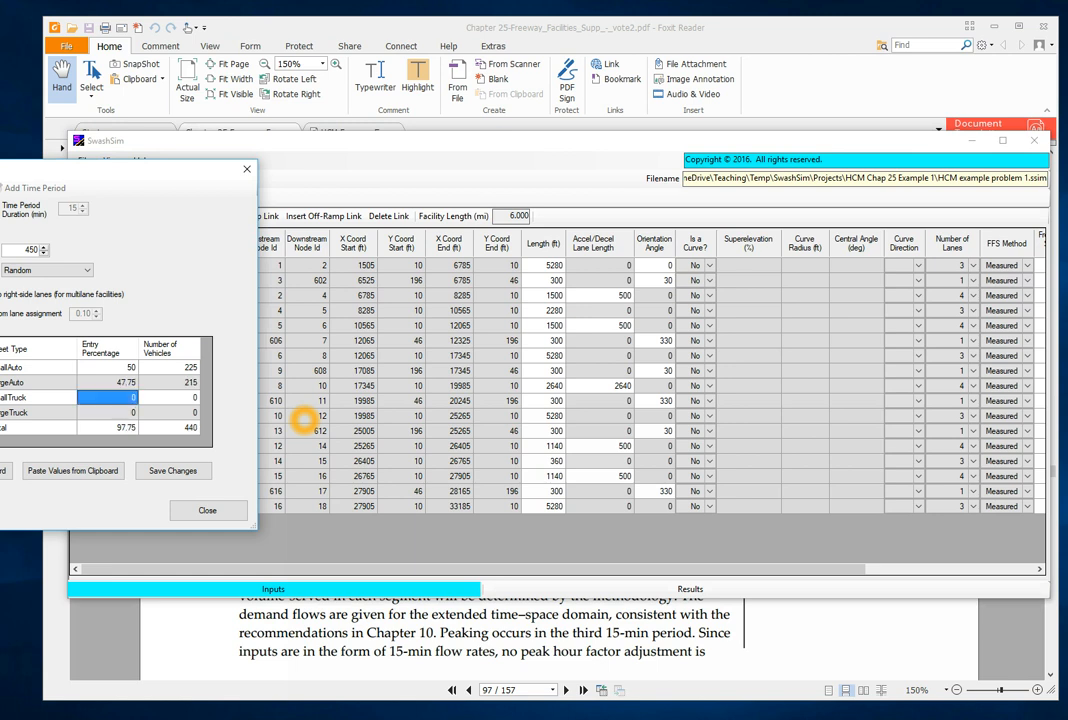
- Set on-ramp link 2's small-truck percentage to 1.25 and large-truck percentage to 1, and save its traffic data
{"action": "type", "text": "1.25"}
{"action": "key", "text": "Return"}
{"action": "type", "text": "1"}
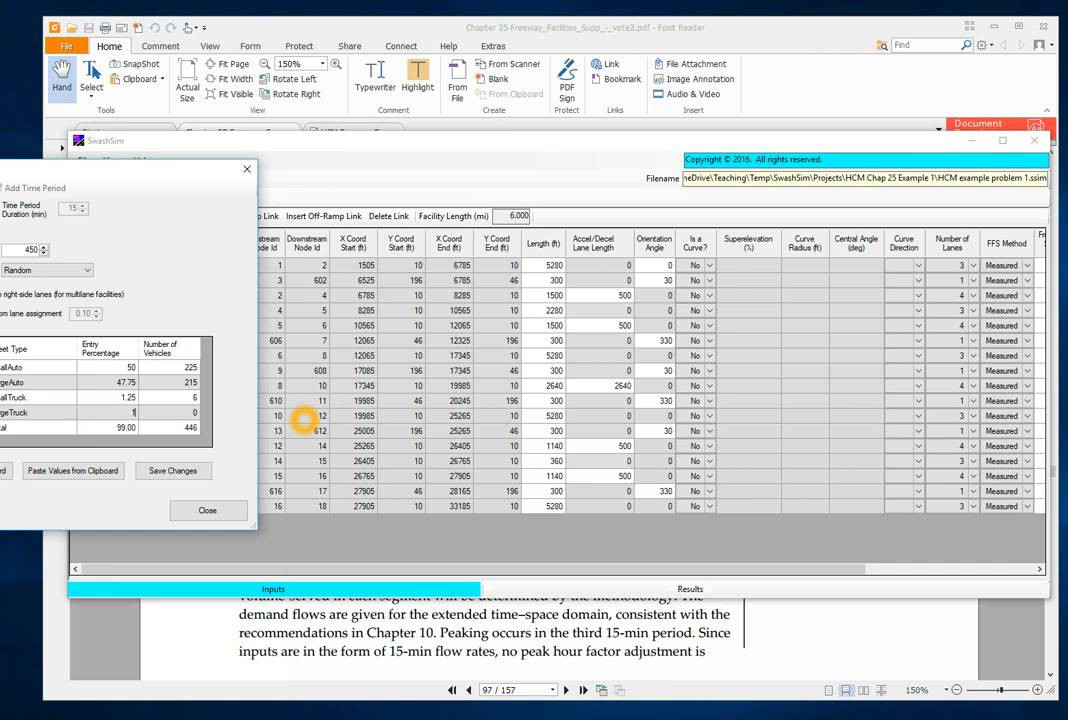
{"action": "key", "text": "Tab"}
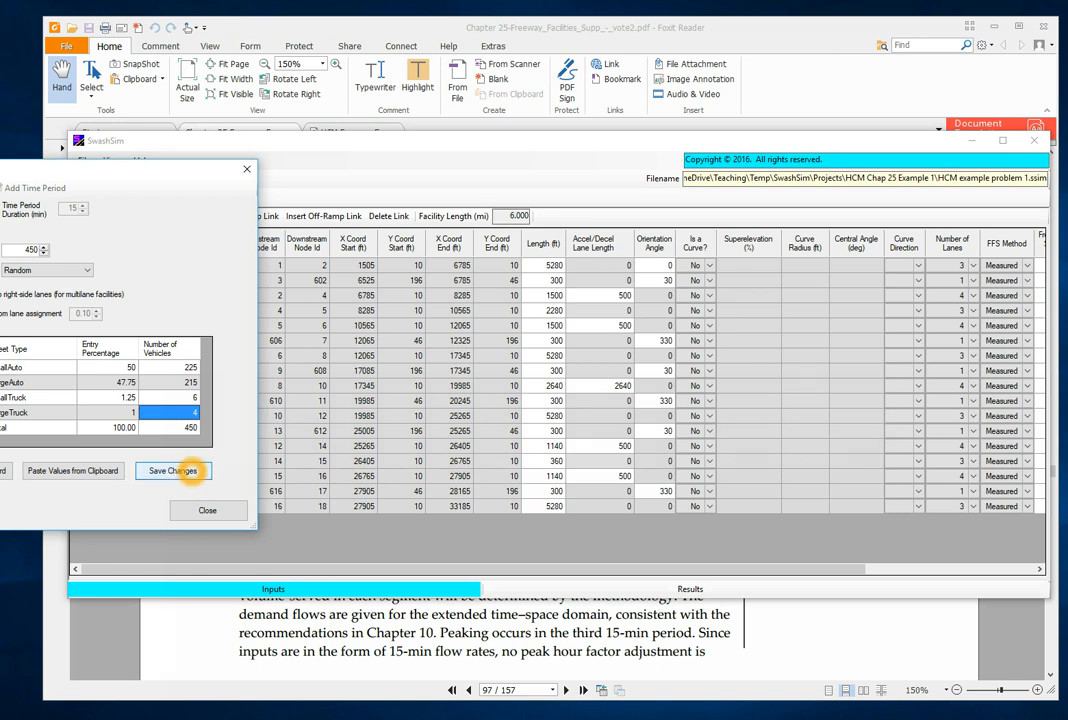
{"action": "left_click", "coordinate": [173, 470]}
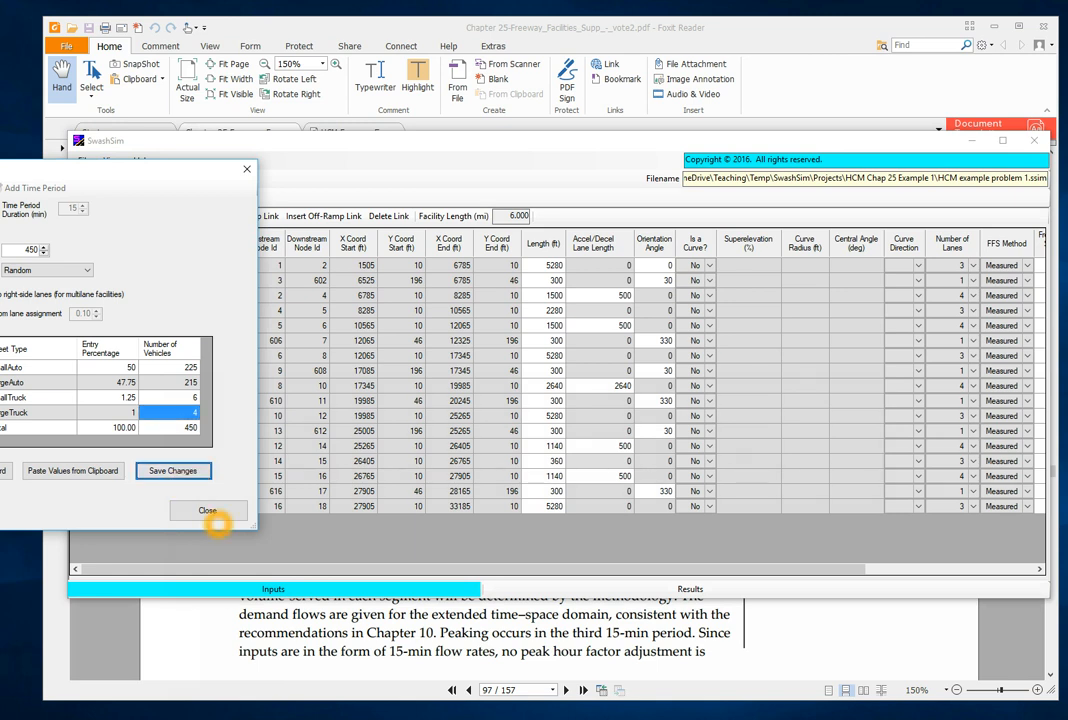
{"action": "left_click", "coordinate": [208, 511]}
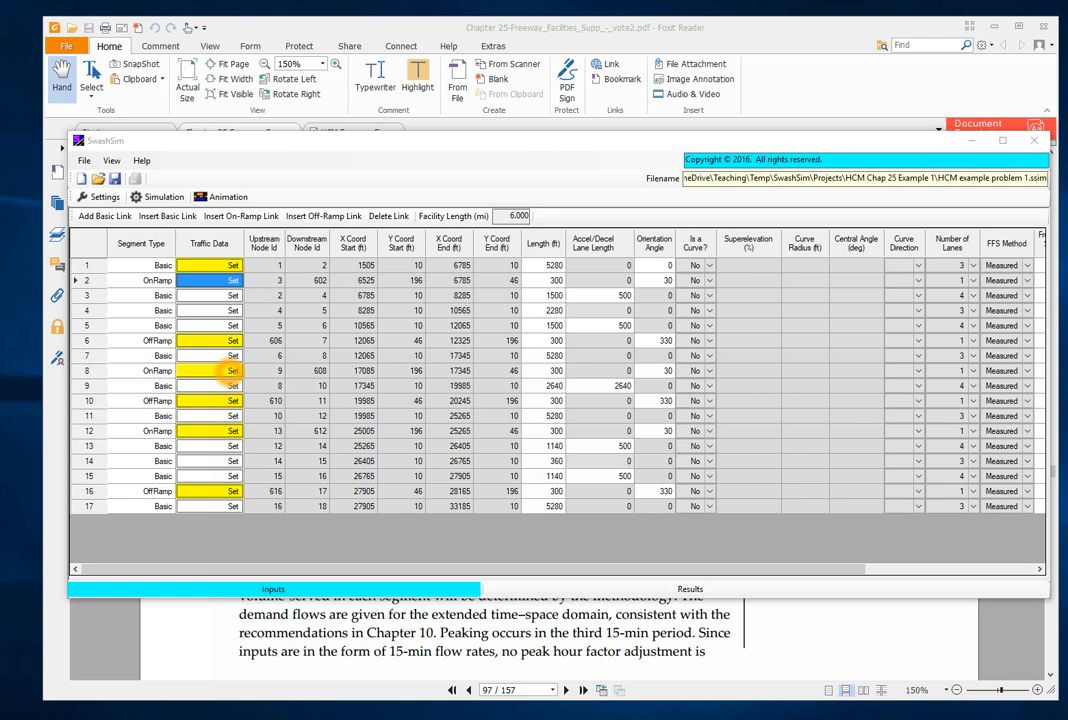
- Set on-ramp link 8's entry volume to 540, with 50% small autos and 47.75% large autos
{"action": "left_click", "coordinate": [231, 370]}
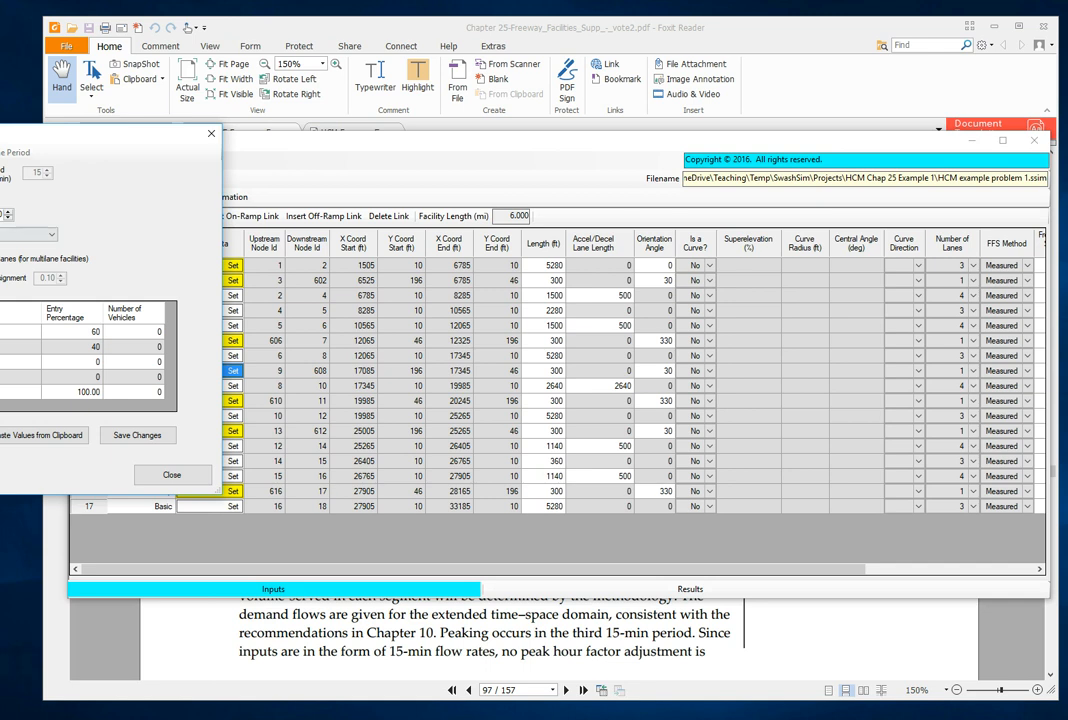
{"action": "left_click", "coordinate": [83, 335]}
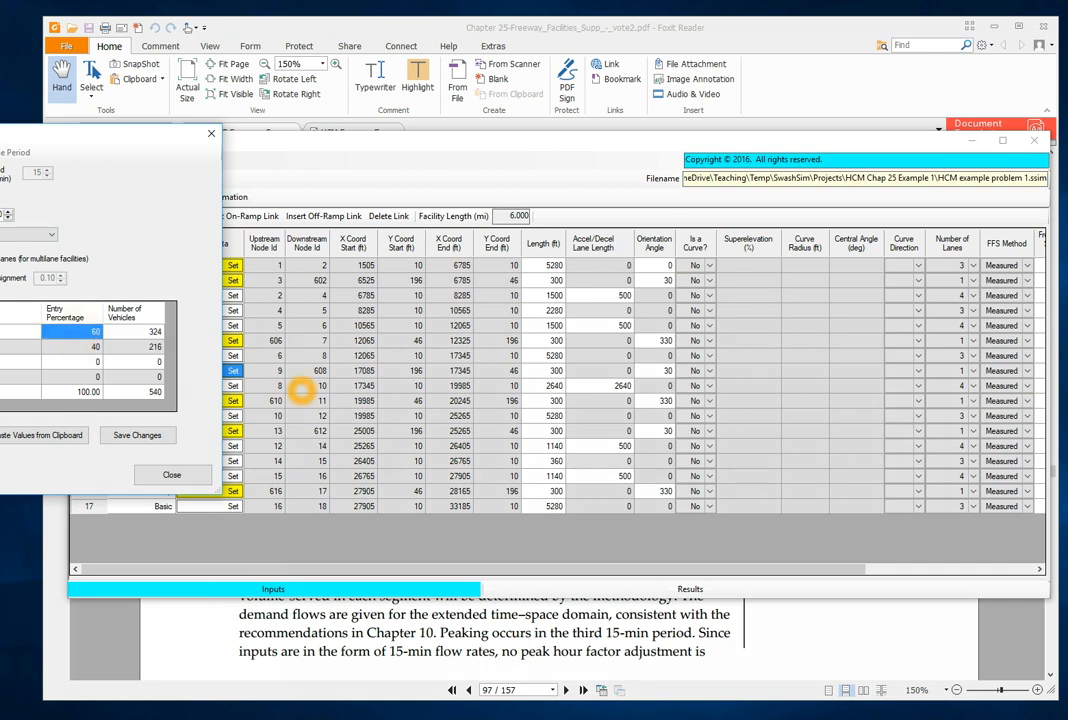
{"action": "type", "text": "50"}
{"action": "key", "text": "Return"}
{"action": "key", "text": "Down"}
{"action": "type", "text": "47.75"}
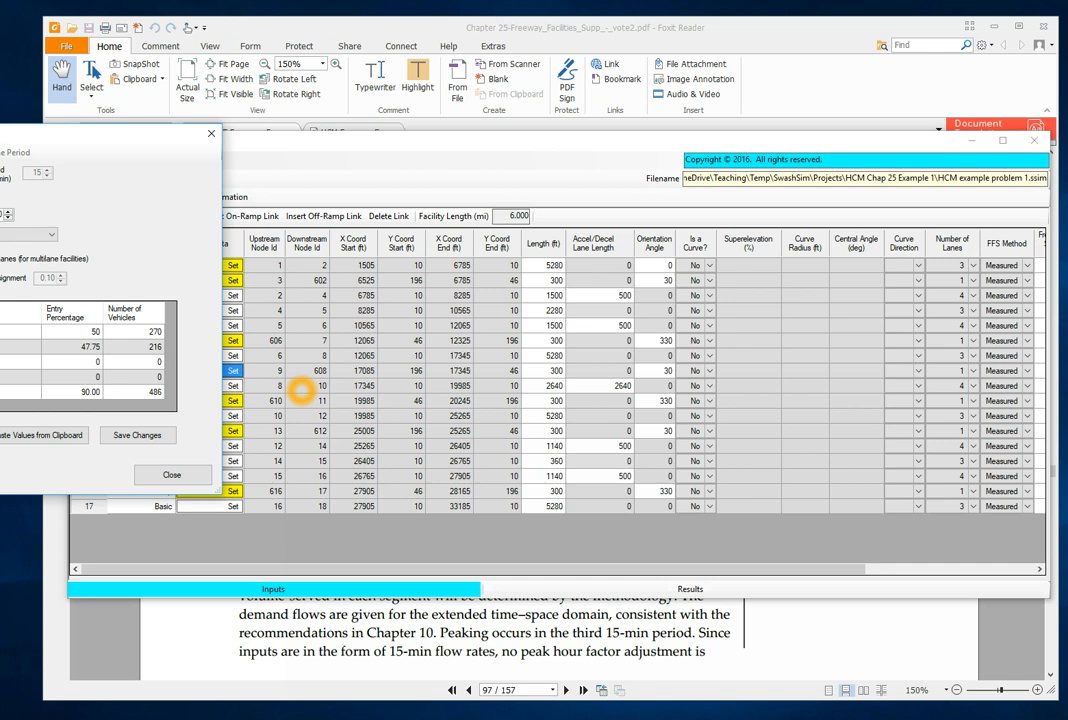
- Set on-ramp link 8's small-truck percentage to 1.25 and large-truck percentage to 1, and save its traffic data
{"action": "key", "text": "Down"}
{"action": "type", "text": "1.25"}
{"action": "key", "text": "Down"}
{"action": "type", "text": "1"}
{"action": "key", "text": "Tab"}
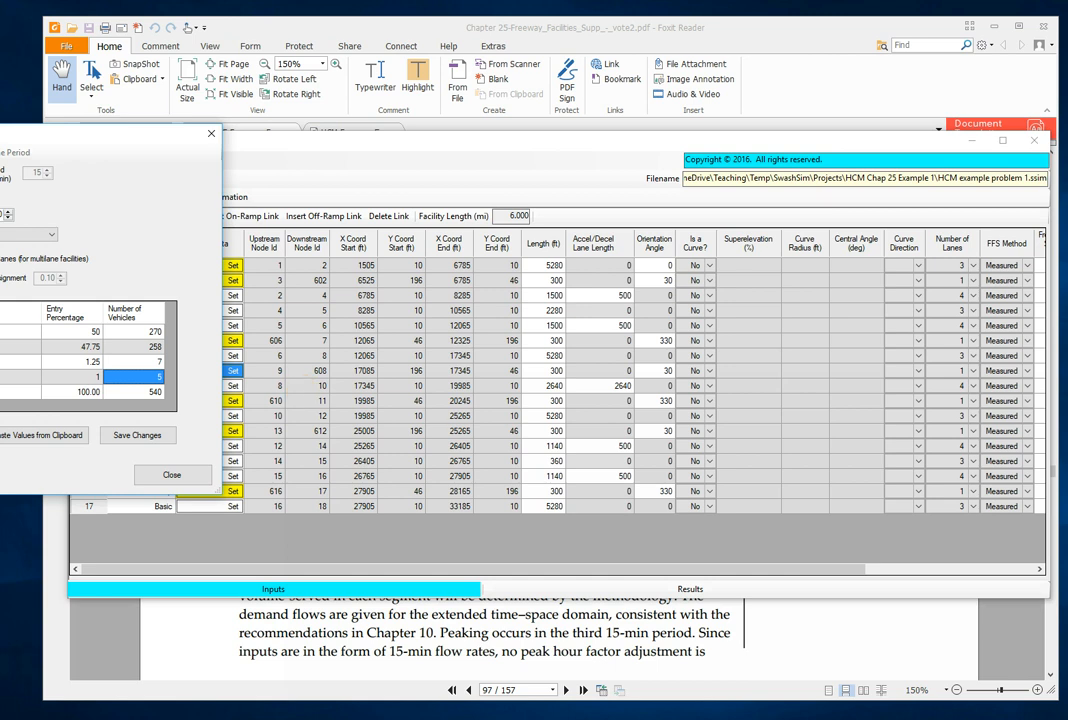
{"action": "left_click", "coordinate": [140, 435]}
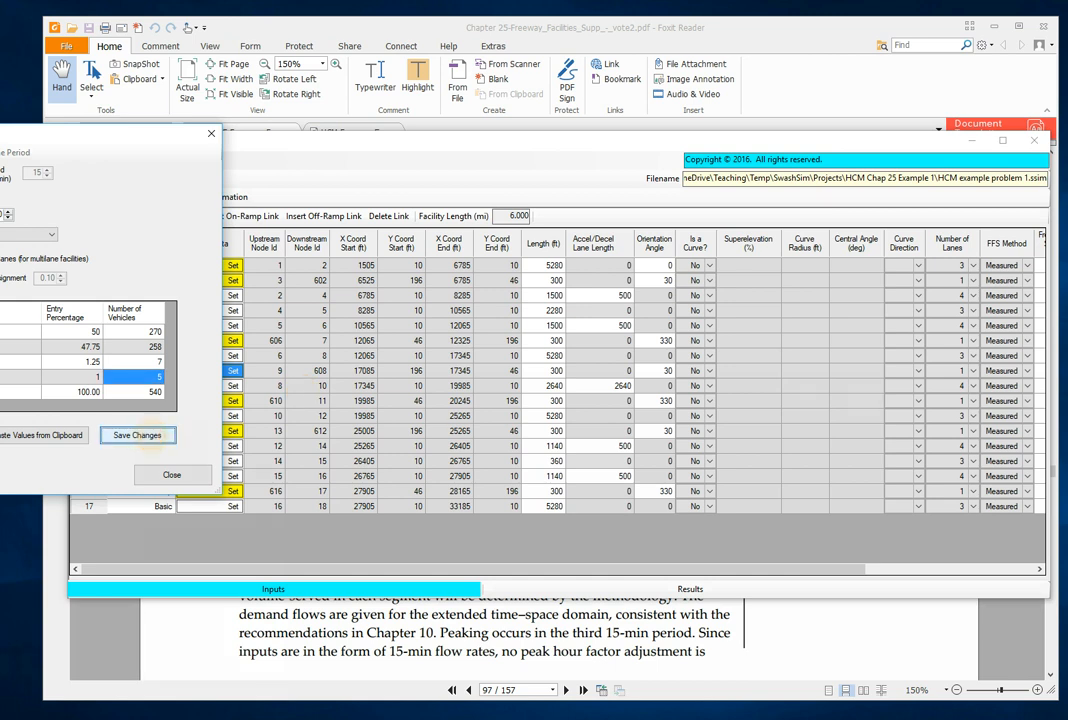
{"action": "left_click", "coordinate": [200, 476]}
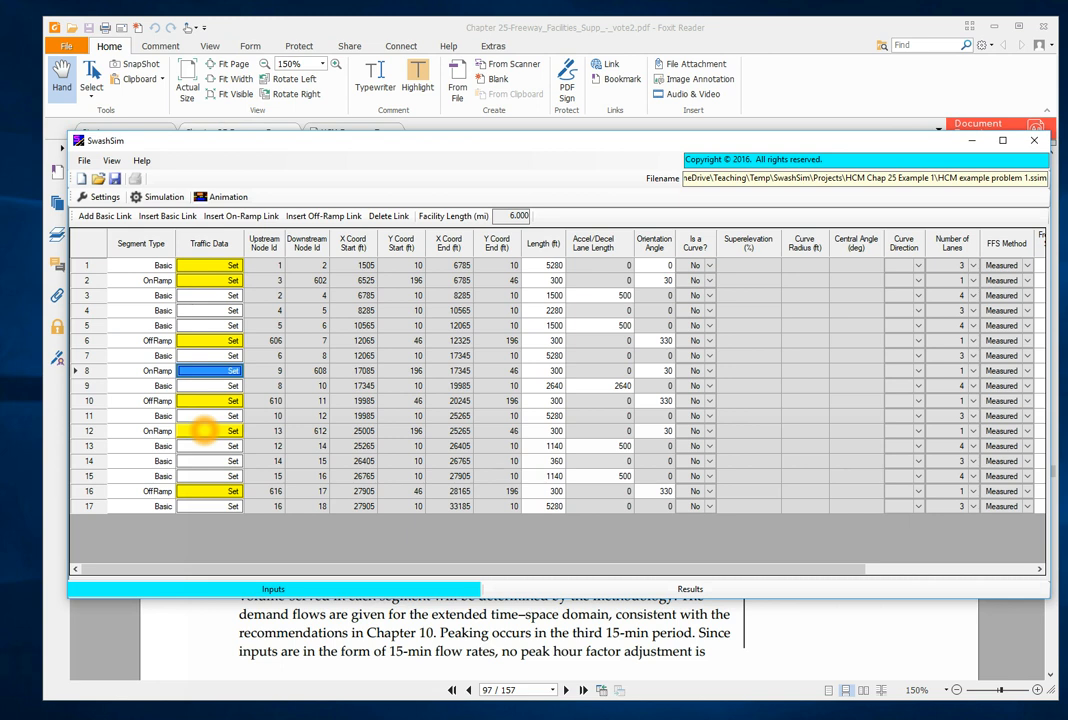
- Set on-ramp link 12's entry volume to 450, with 50% small autos and 47.75% large autos
{"action": "left_click", "coordinate": [203, 430]}
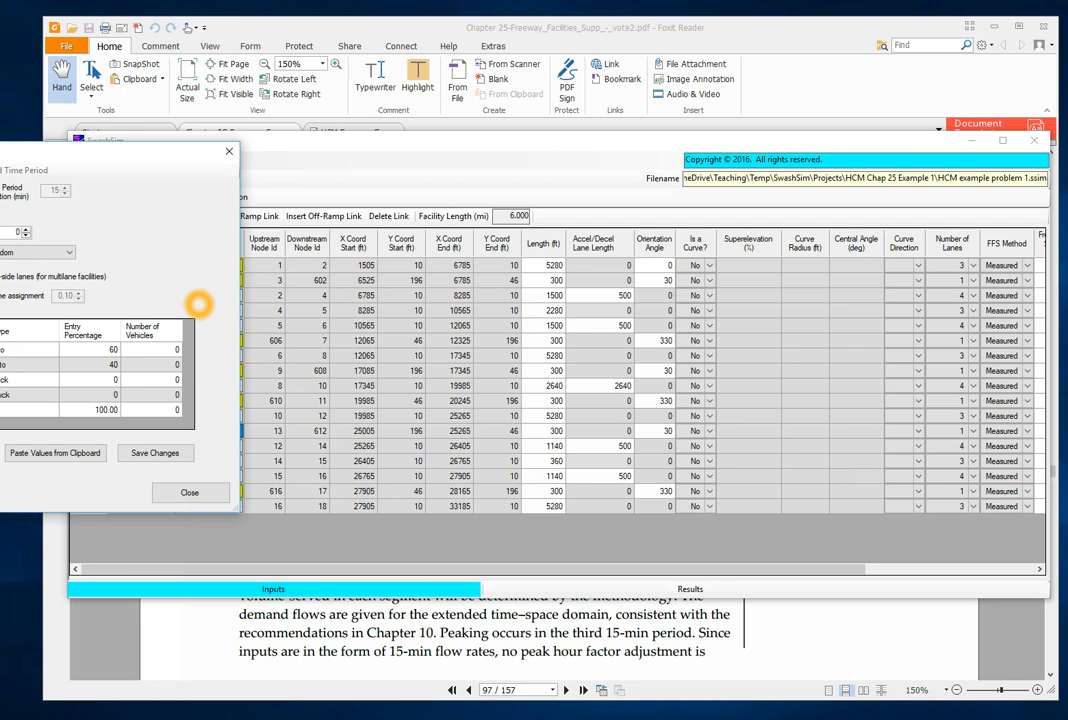
{"action": "type", "text": "5"}
{"action": "key", "text": "Tab"}
{"action": "left_click", "coordinate": [110, 347]}
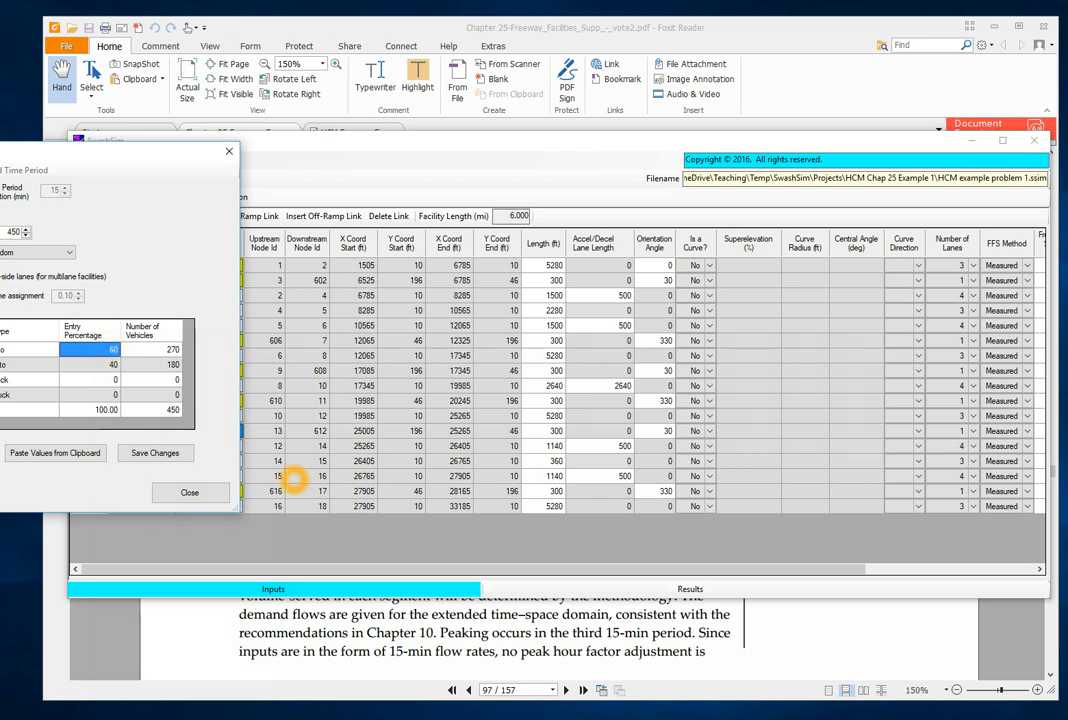
{"action": "type", "text": "50"}
{"action": "key", "text": "Return"}
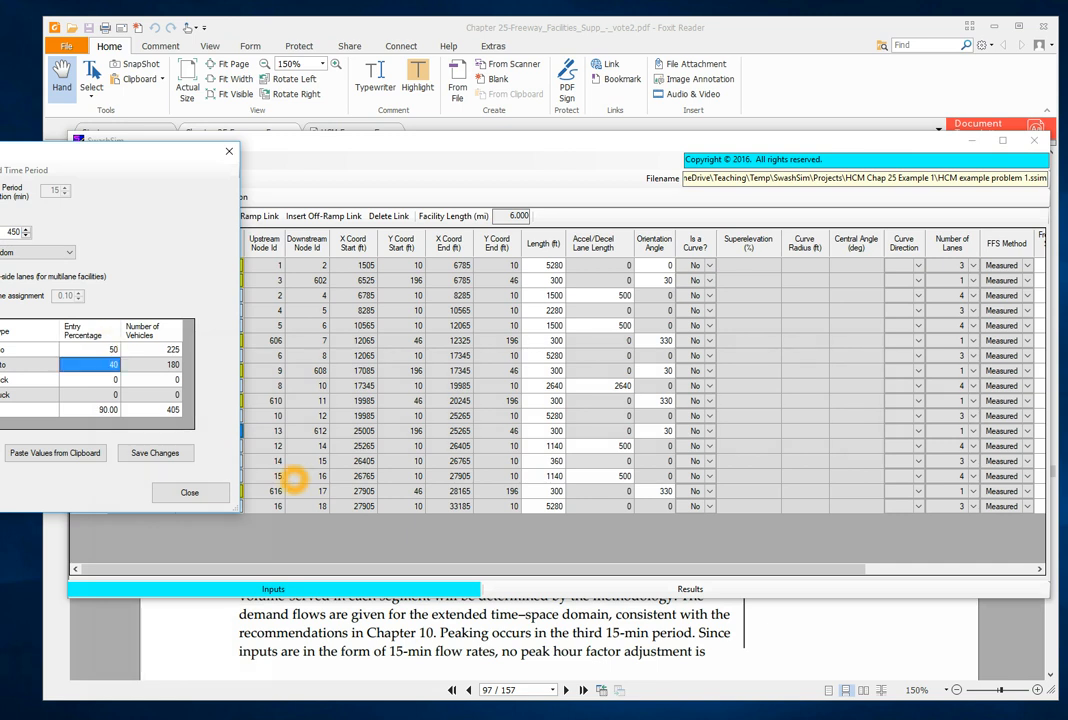
{"action": "type", "text": "47.75"}
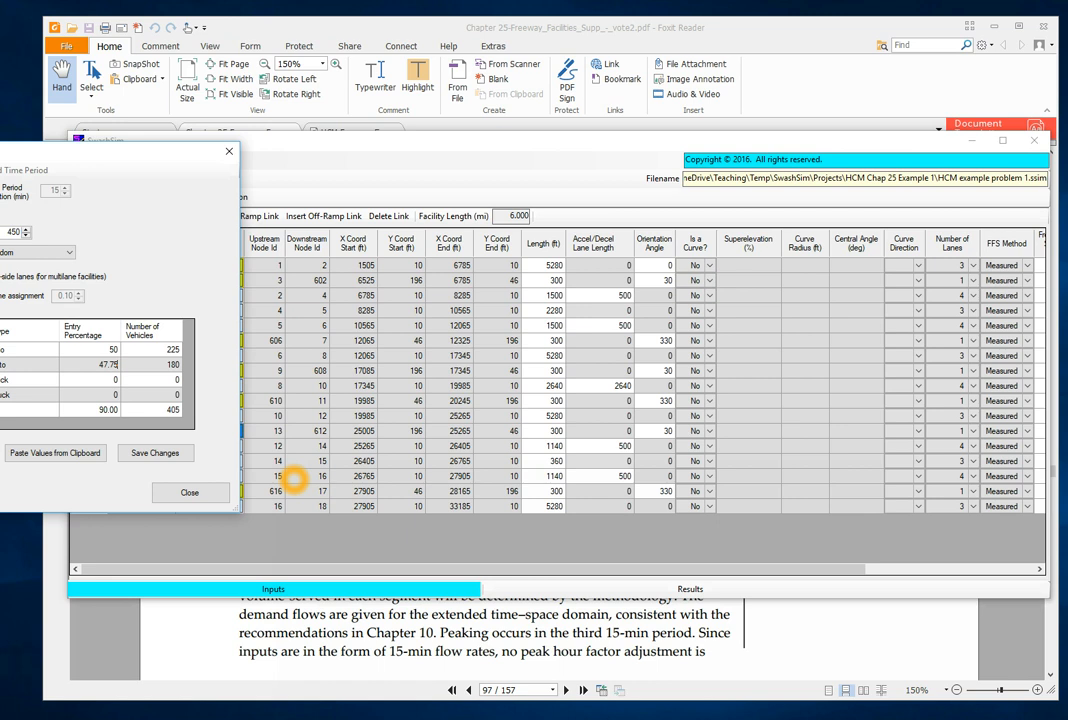
{"action": "key", "text": "Return"}
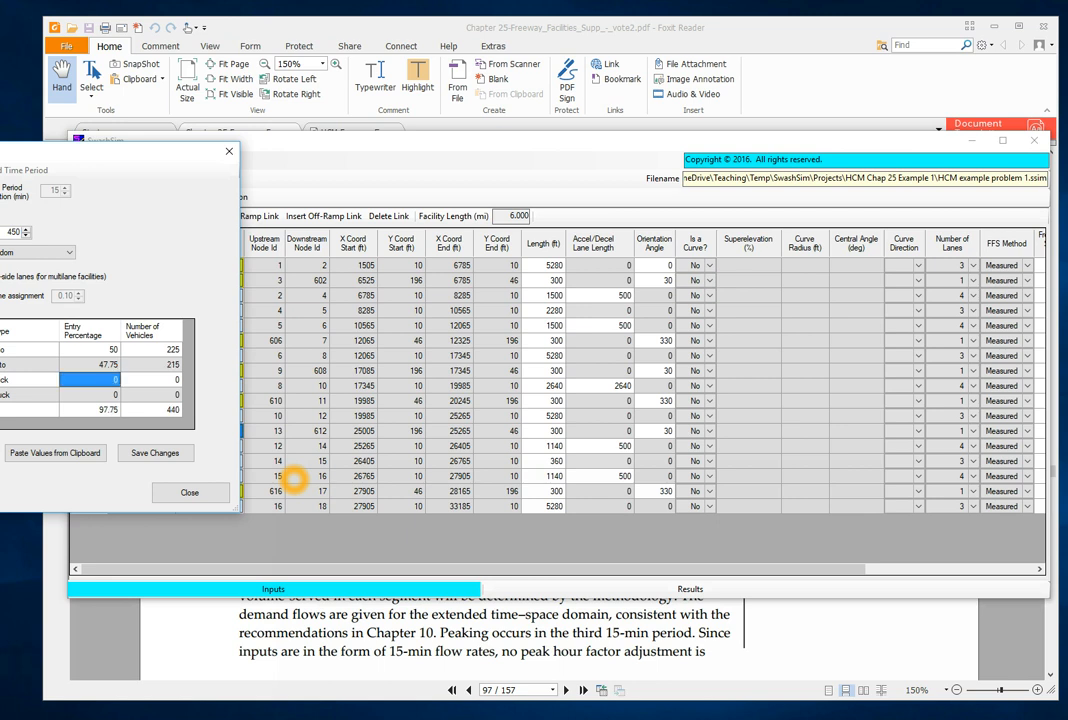
- Set on-ramp link 12's small-truck percentage to 1.25 and large-truck percentage to 1, and save its traffic data
{"action": "type", "text": "1.25"}
{"action": "key", "text": "Return"}
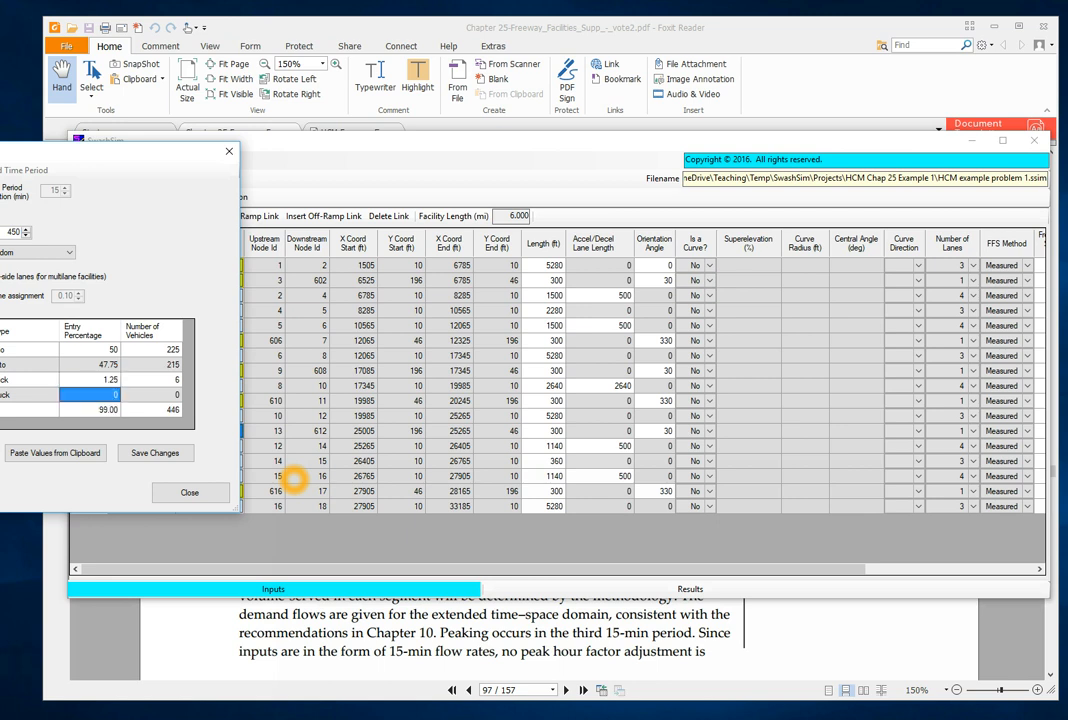
{"action": "type", "text": "1"}
{"action": "key", "text": "Tab"}
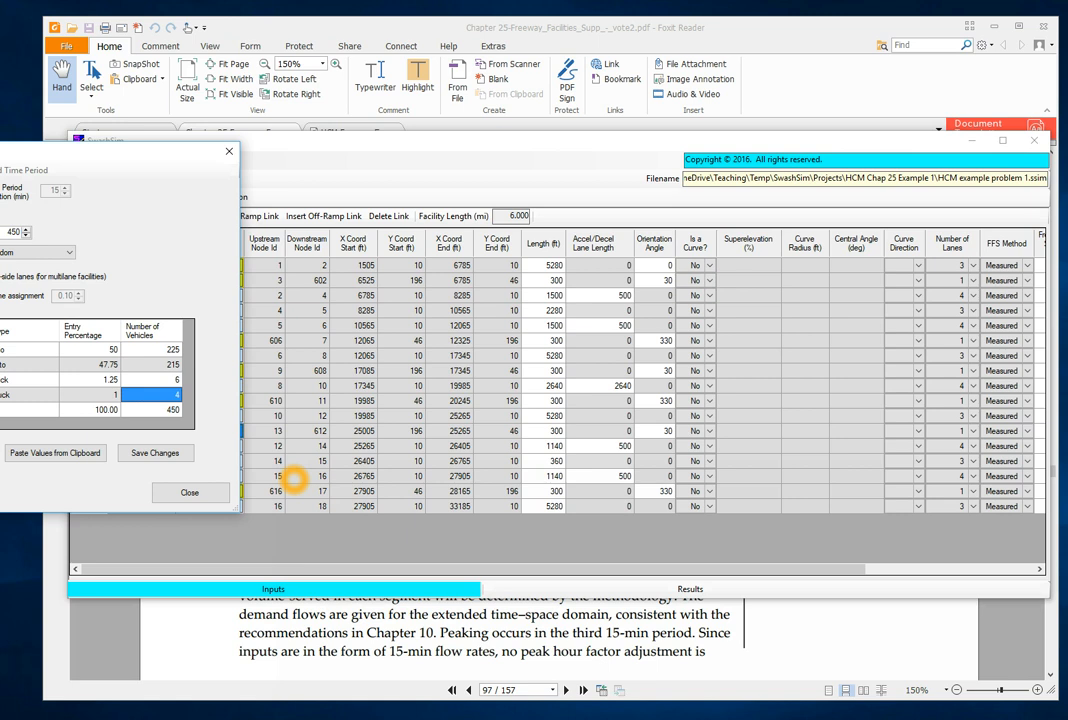
{"action": "left_click", "coordinate": [175, 453]}
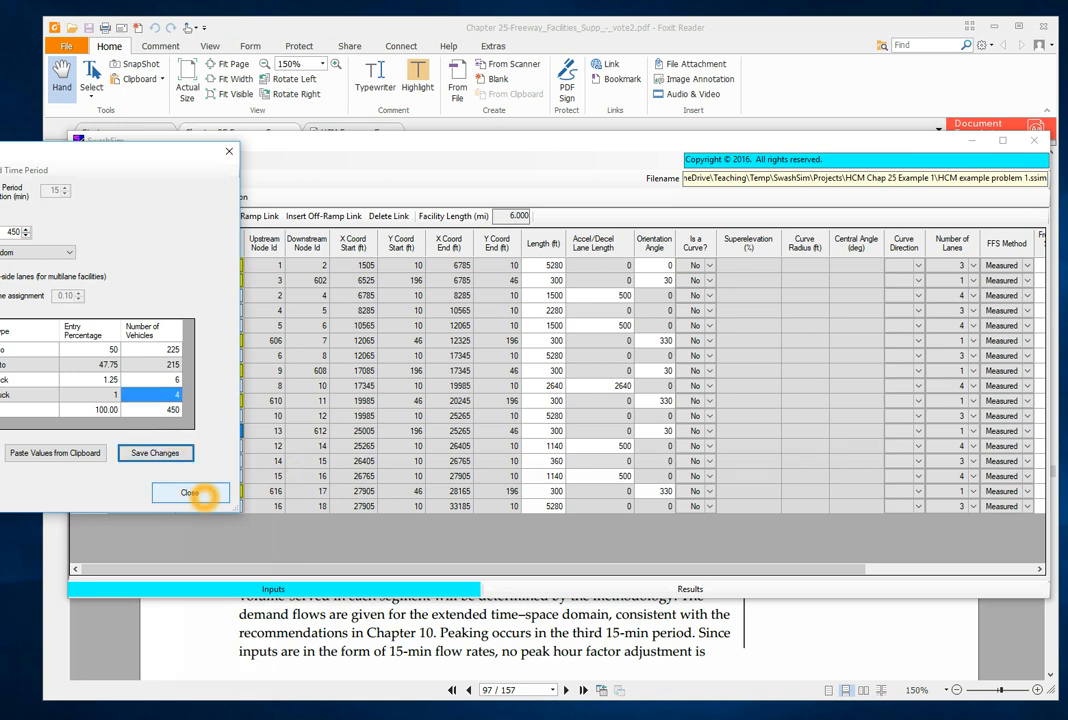
{"action": "left_click", "coordinate": [203, 495]}
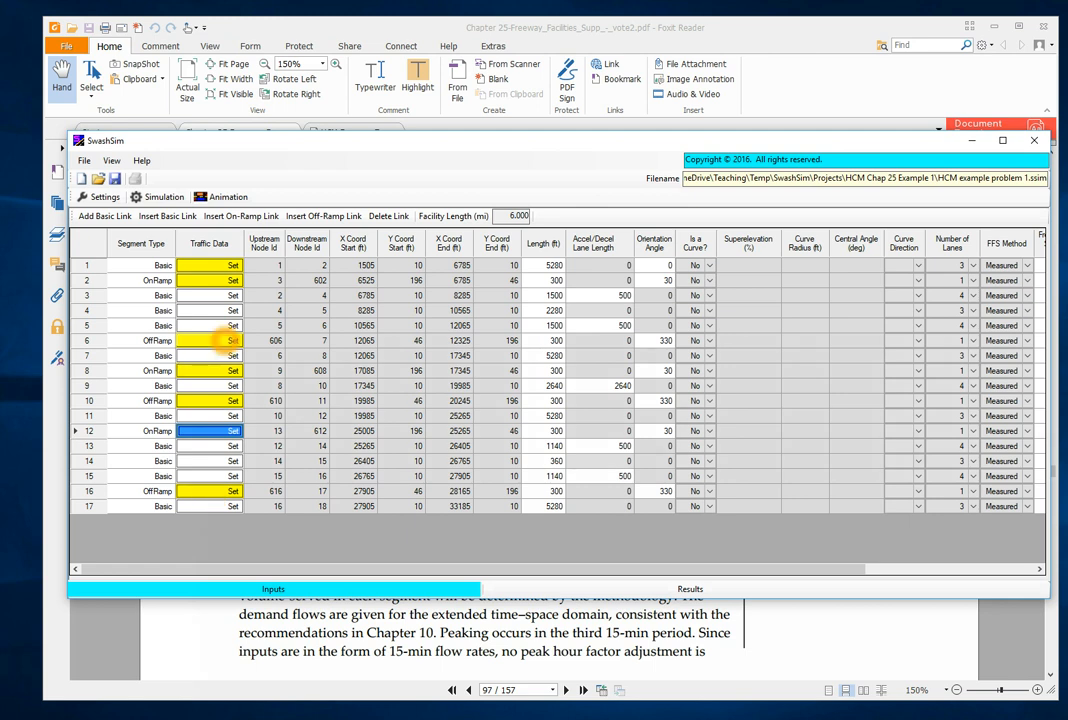
- Look up segment 4's exit percentage in the Excel ramp workbook and set off-ramp link 6's traffic exit percentage to 5.4 in SwashSim
{"action": "left_click", "coordinate": [226, 340]}
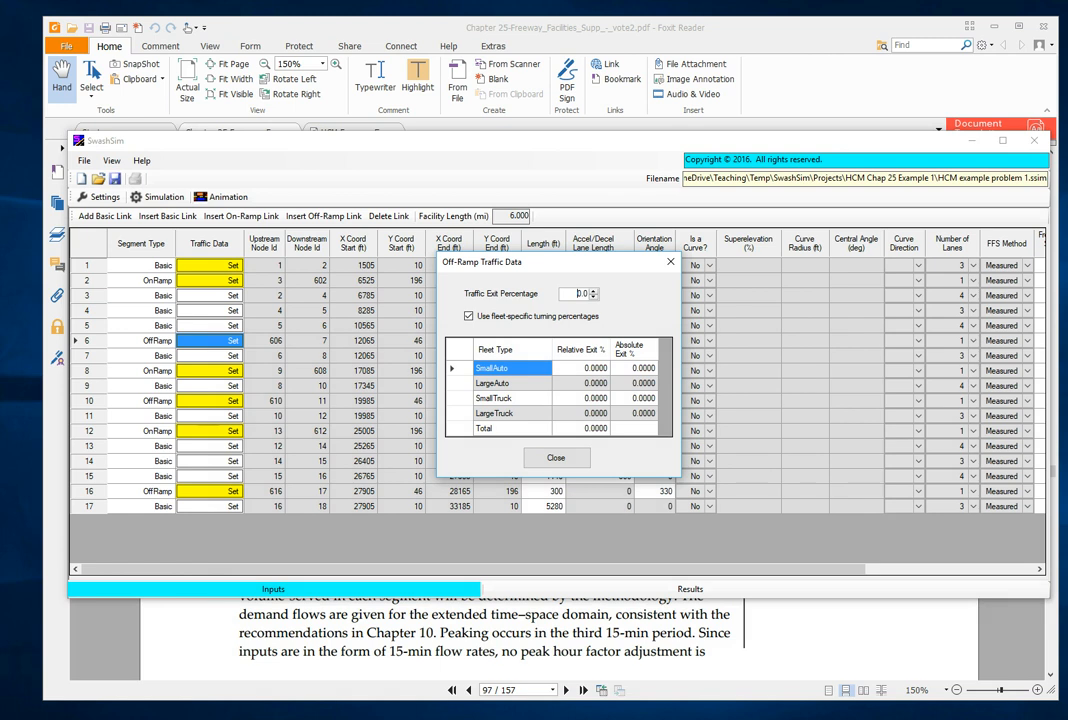
{"action": "left_click", "coordinate": [336, 717]}
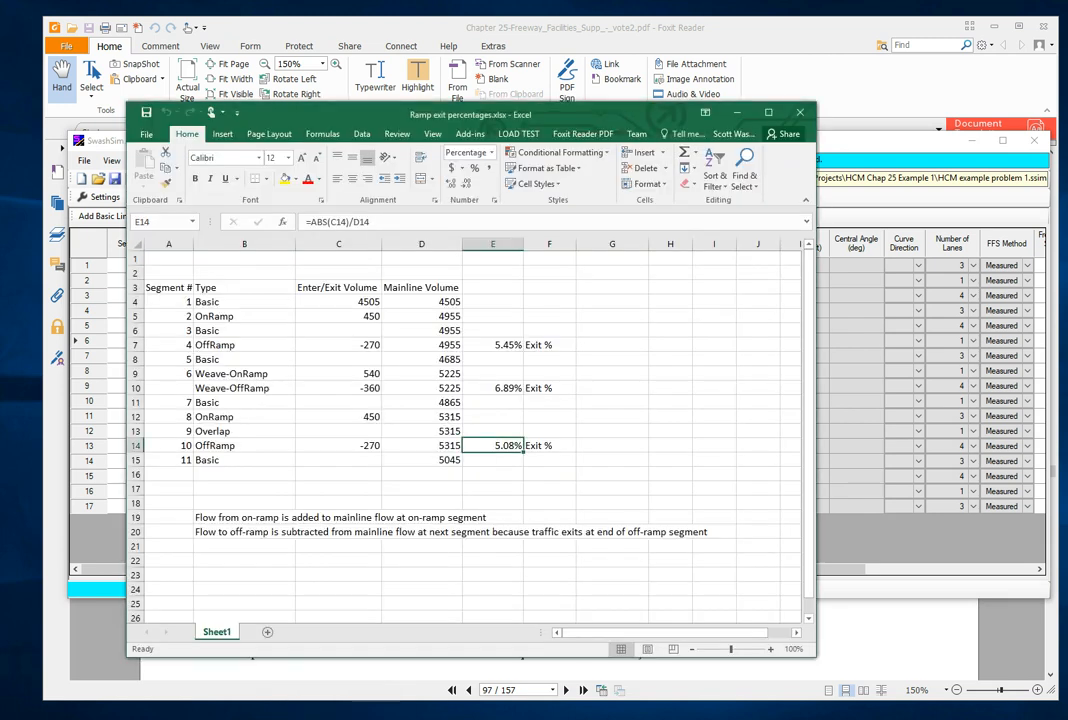
{"action": "left_click", "coordinate": [505, 346]}
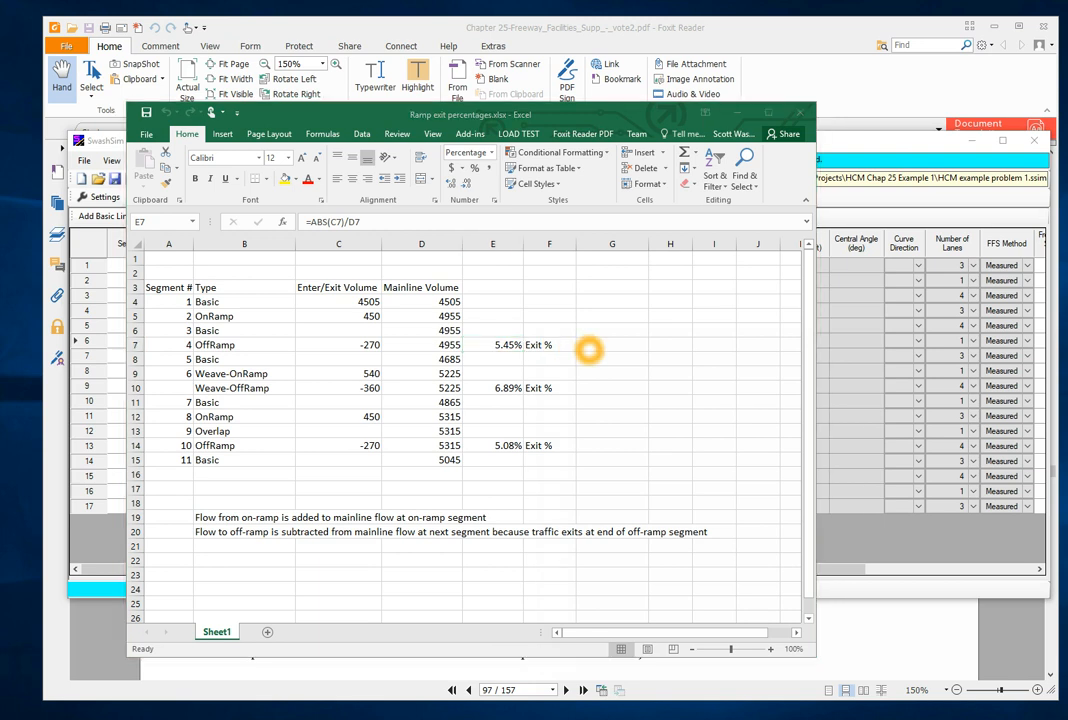
{"action": "key", "text": "alt+Tab"}
{"action": "double_click", "coordinate": [580, 293]}
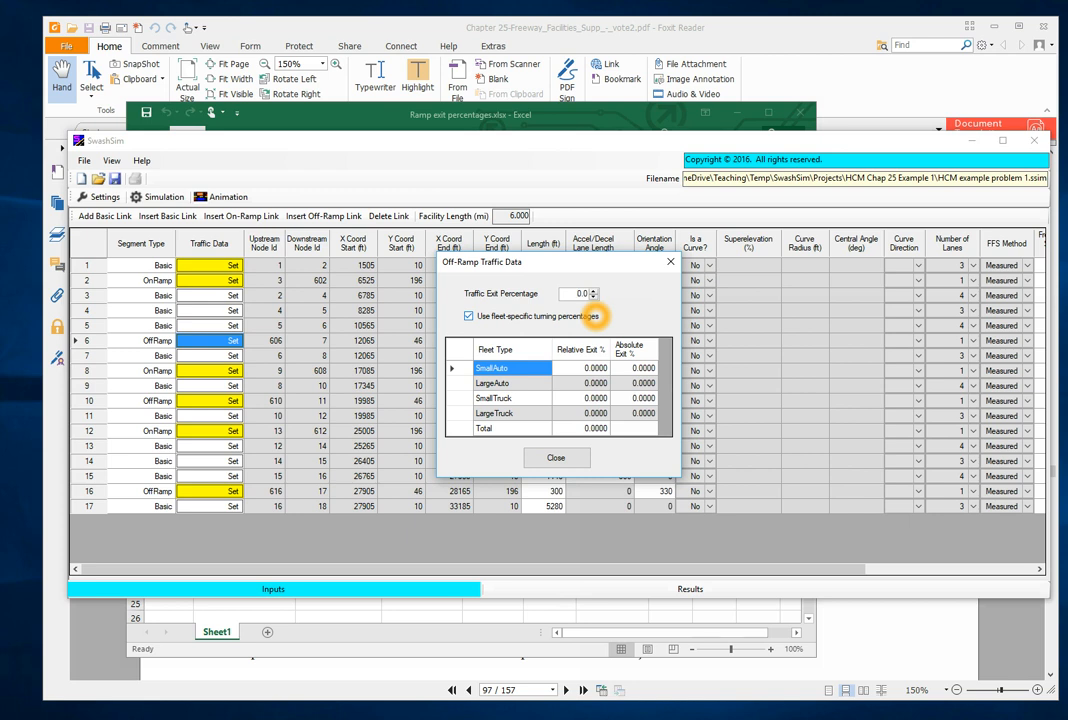
{"action": "key", "text": "Delete"}
{"action": "type", "text": "5"}
{"action": "key", "text": "BackSpace"}
{"action": "type", "text": "4"}
- Show segment 4's exit percentage with three decimal places in the Excel workbook, and return to SwashSim
{"action": "key", "text": "alt+Tab"}
{"action": "key", "text": "alt+Tab"}
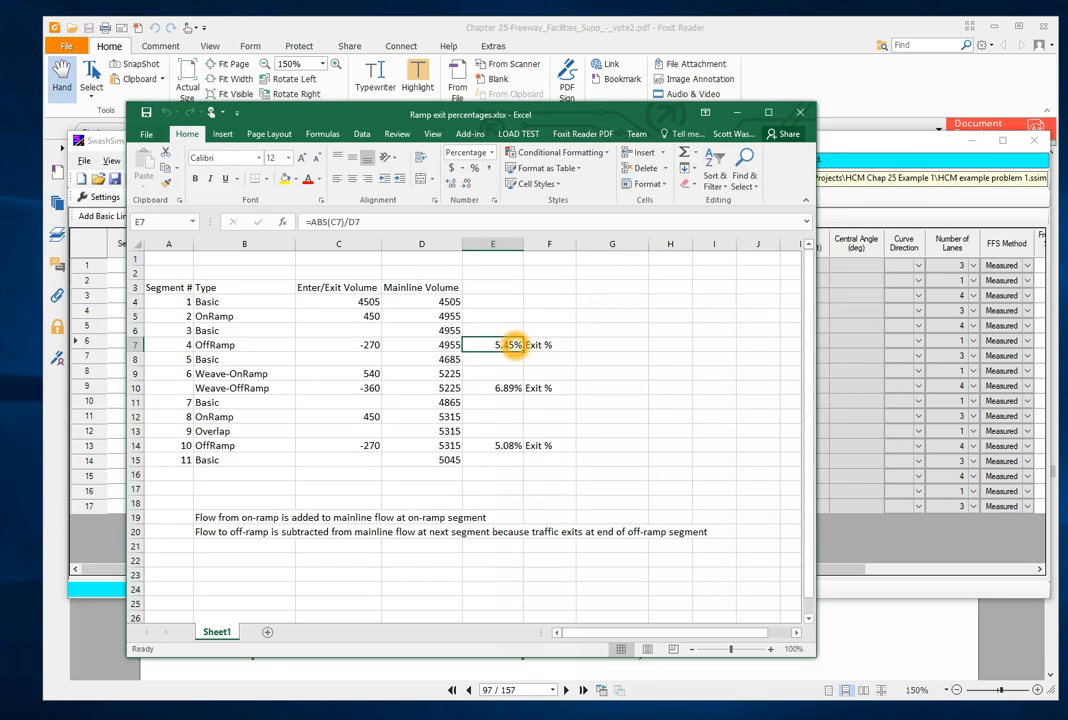
{"action": "left_click", "coordinate": [451, 184]}
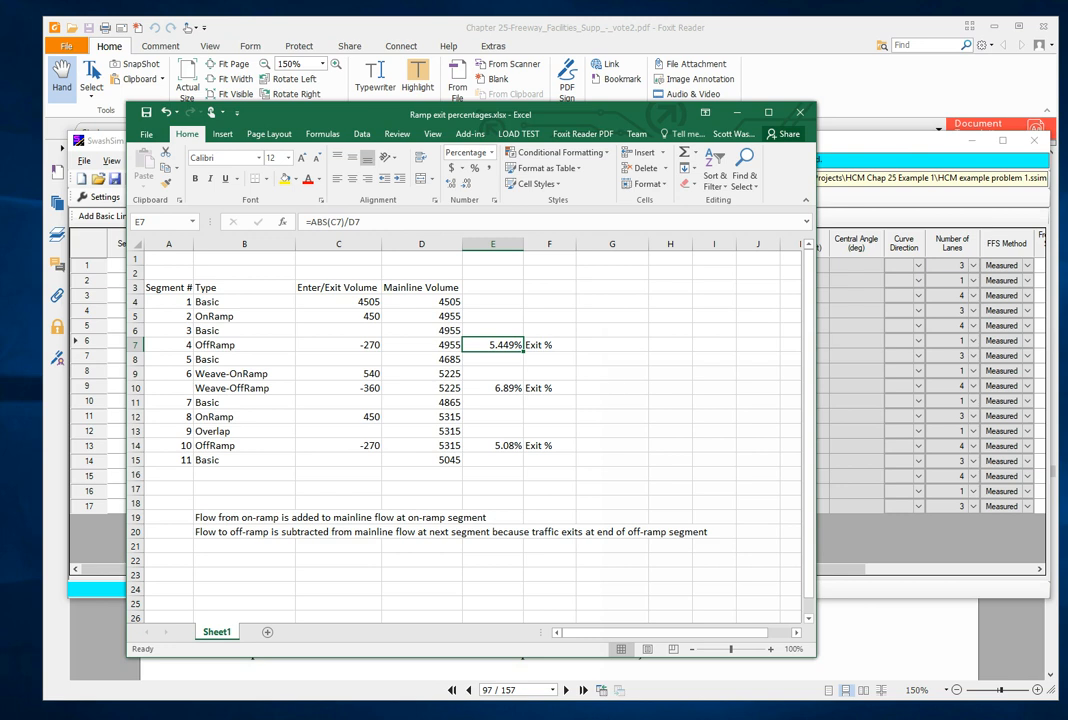
{"action": "key", "text": "alt+Tab"}
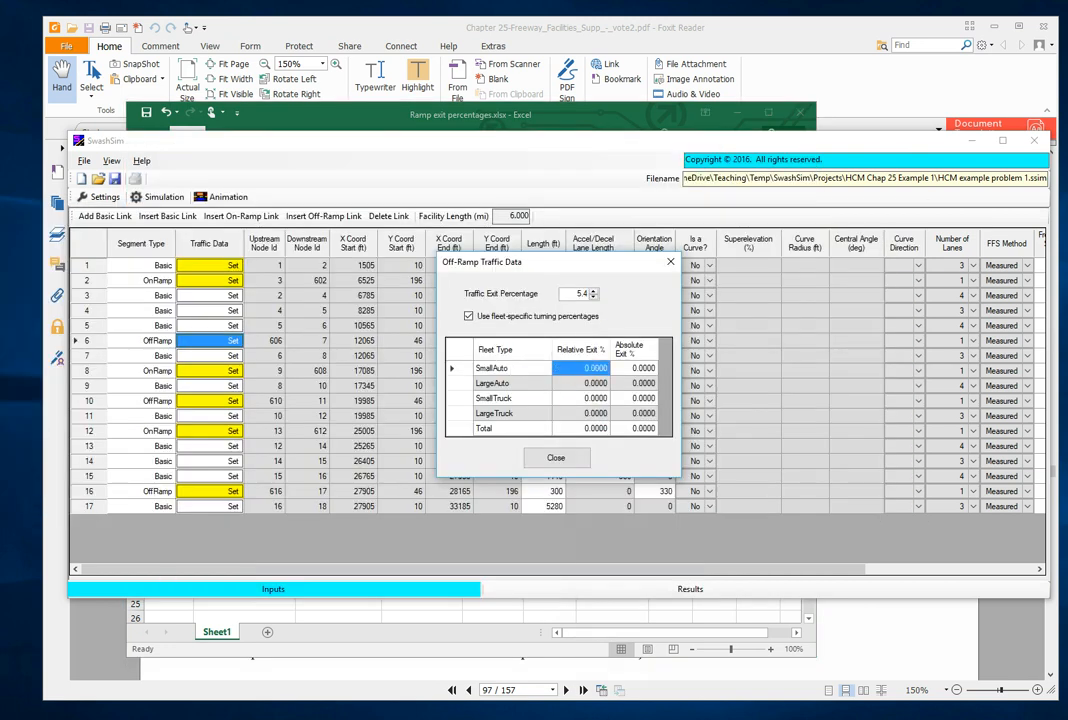
- Set off-ramp link 6's relative exit percentages to 50 for small autos and 47.75 for large autos
{"action": "left_click", "coordinate": [590, 369]}
{"action": "type", "text": "50"}
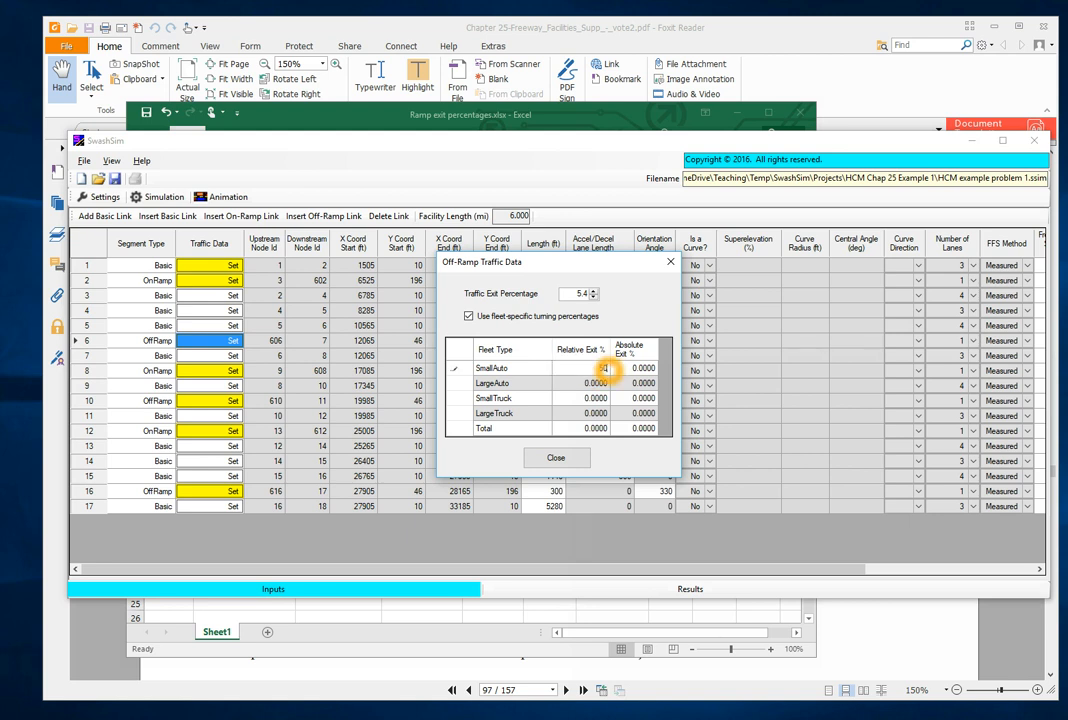
{"action": "key", "text": "Return"}
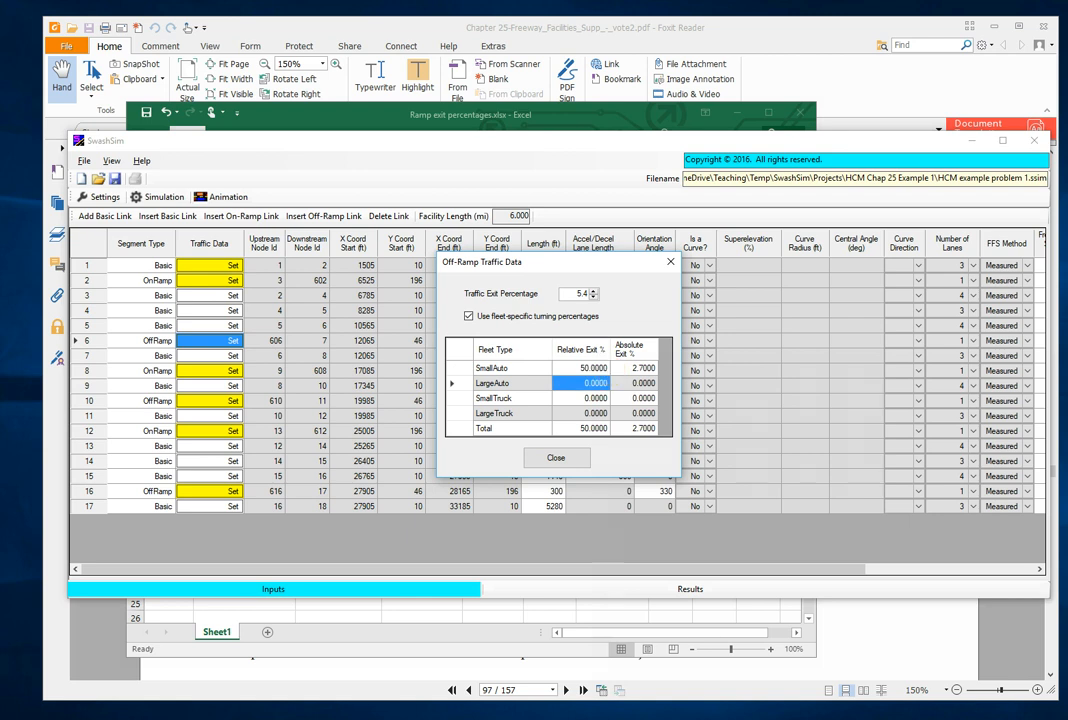
{"action": "type", "text": "47.7"}
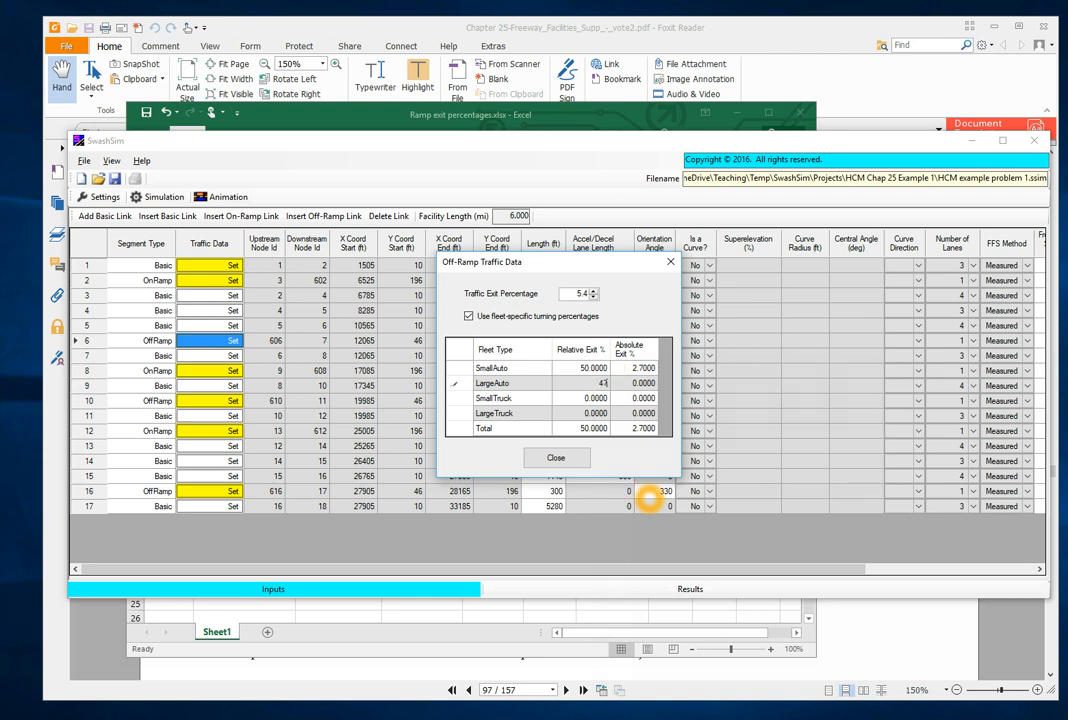
{"action": "type", "text": "5"}
{"action": "key", "text": "Return"}
- Set off-ramp link 6's relative exit percentages to 1.25 for small trucks and 1 for large trucks, and check that the data is kept
{"action": "type", "text": "1.25"}
{"action": "key", "text": "Return"}
{"action": "type", "text": "1"}
{"action": "key", "text": "Return"}
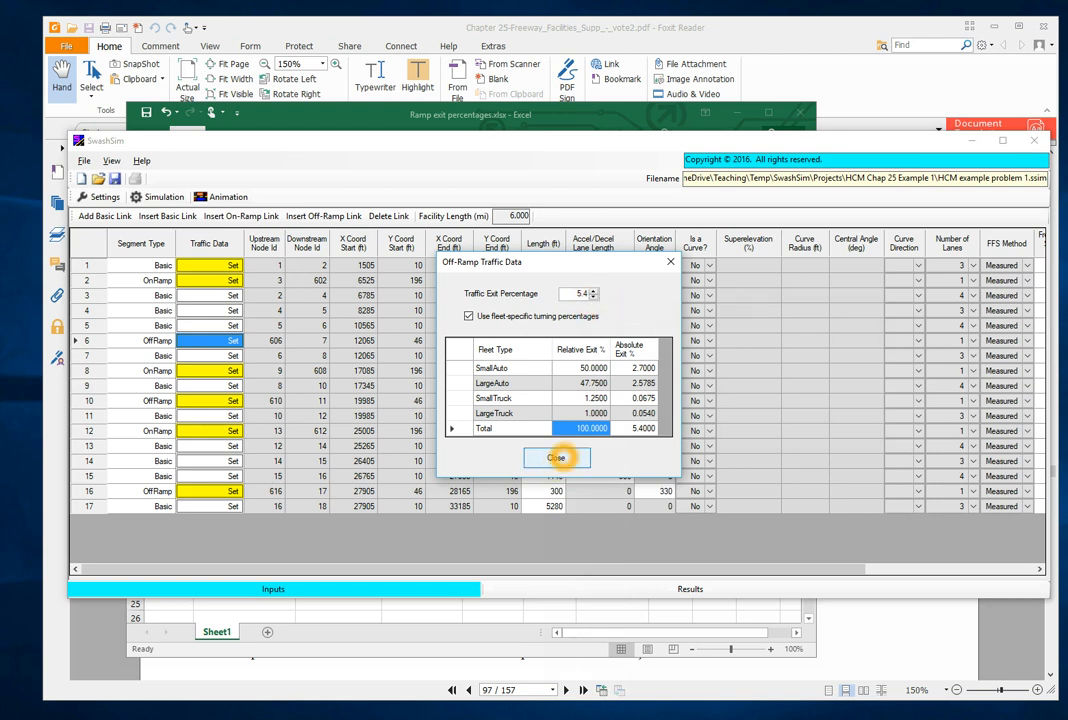
{"action": "left_click", "coordinate": [556, 459]}
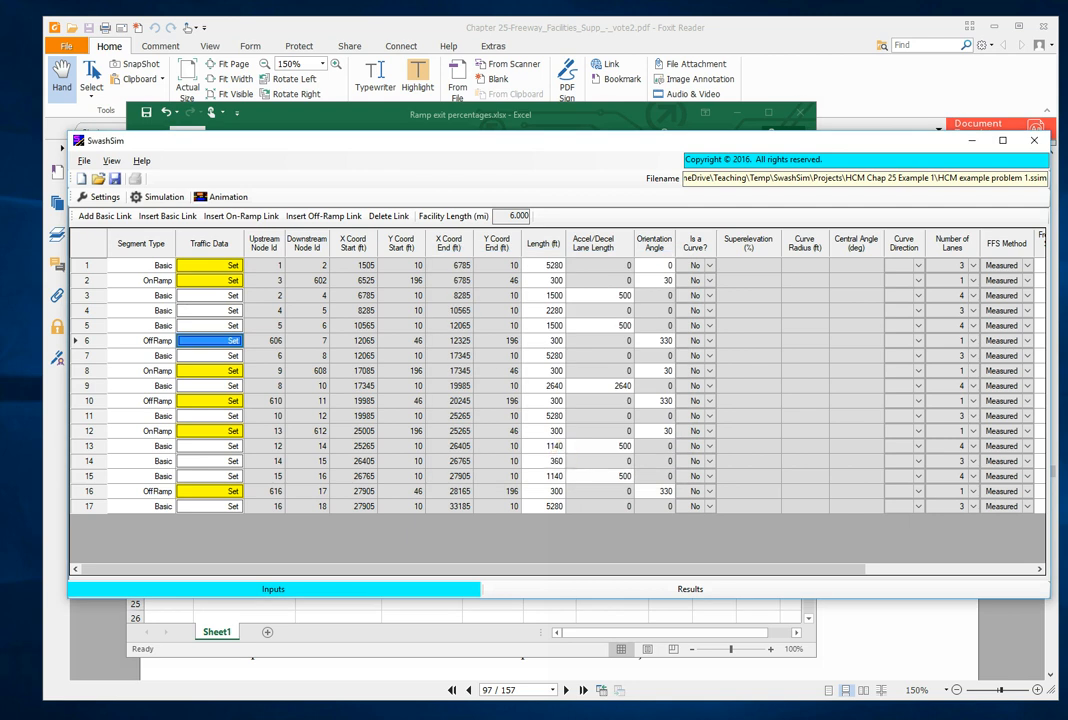
{"action": "left_click", "coordinate": [220, 341]}
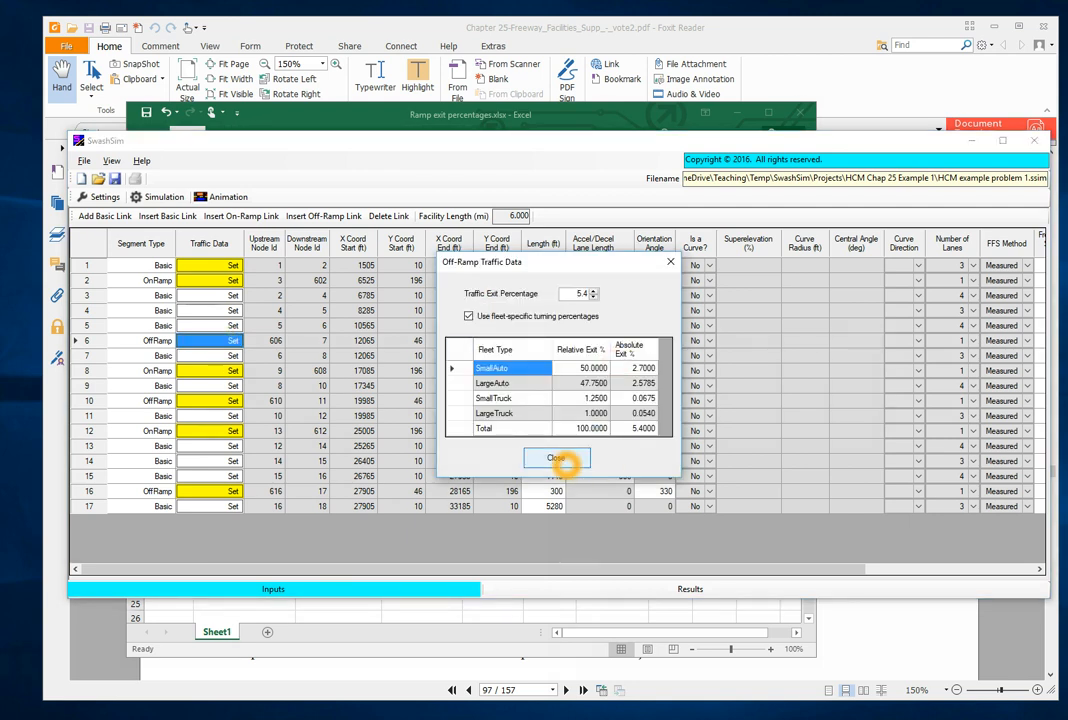
{"action": "left_click", "coordinate": [556, 459]}
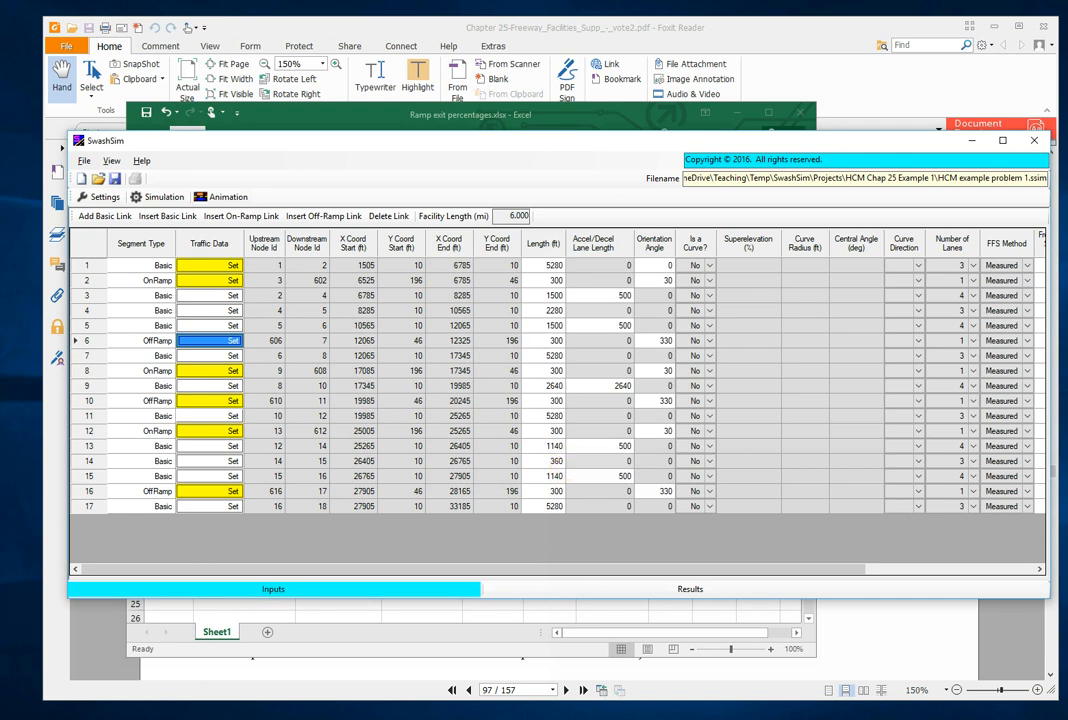
- Look up the weave off-ramp's exit percentage in the Excel workbook and set off-ramp link 10's traffic exit percentage to 6.9 in SwashSim
{"action": "left_click", "coordinate": [233, 400]}
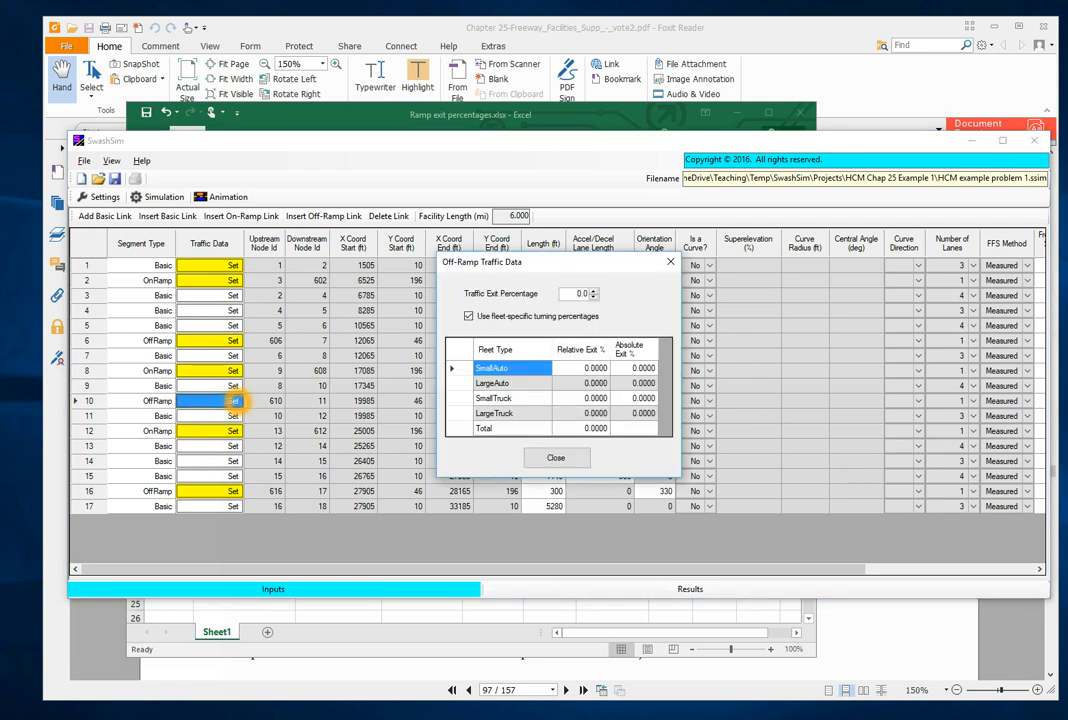
{"action": "key", "text": "alt+Tab"}
{"action": "key", "text": "alt+Tab"}
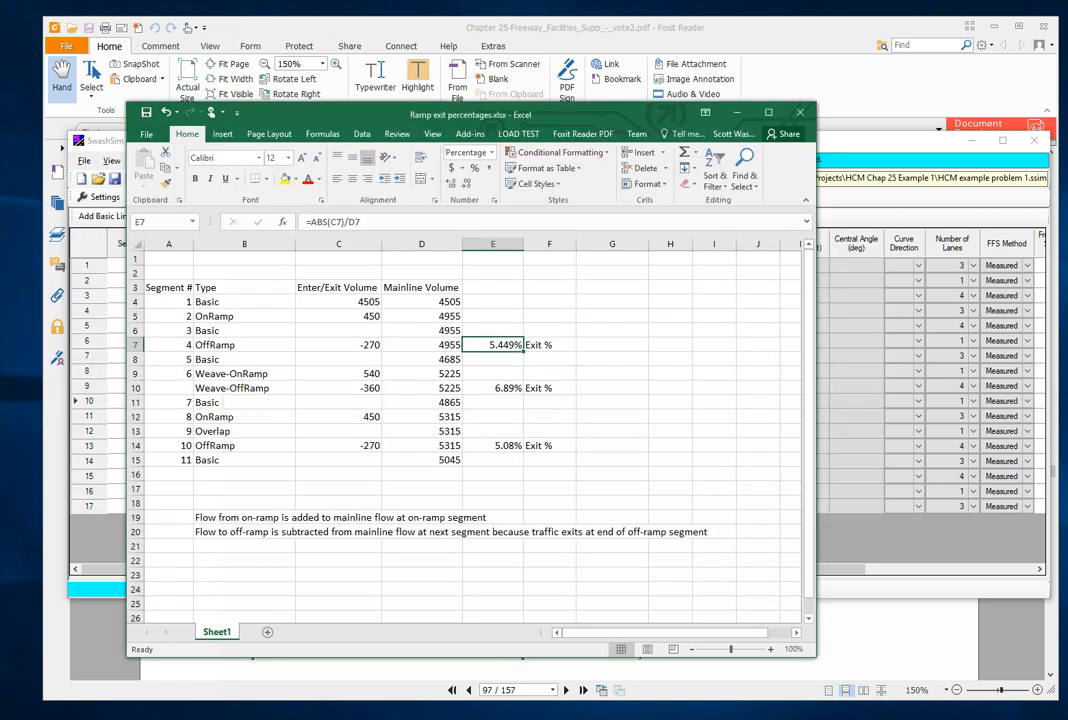
{"action": "left_click", "coordinate": [506, 390]}
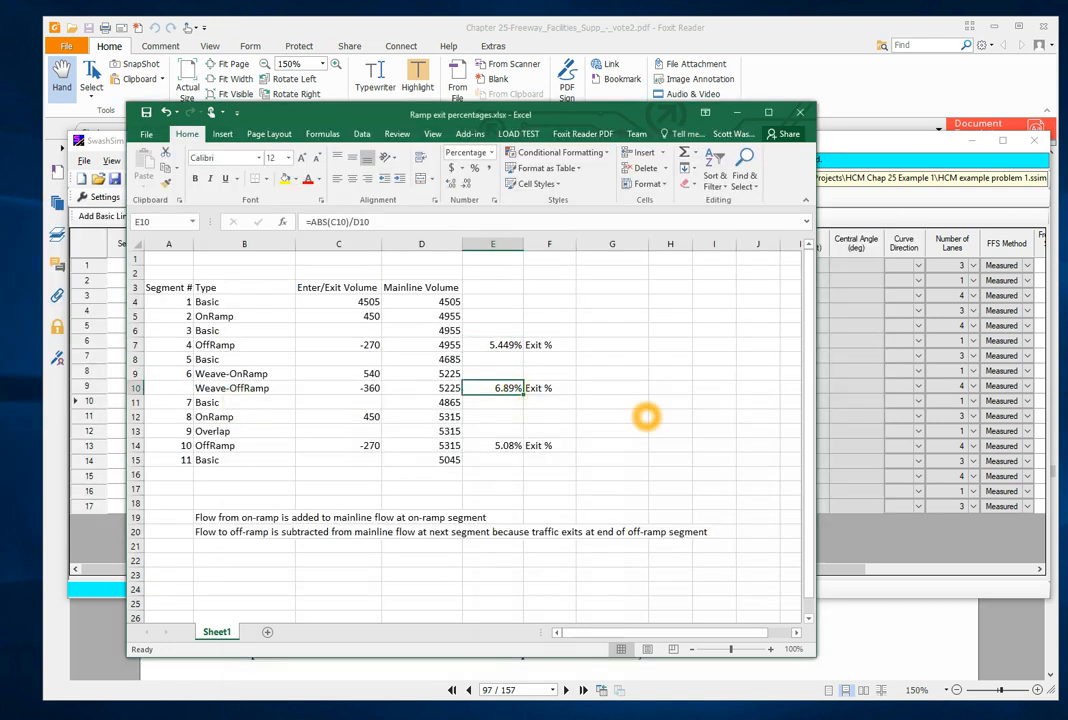
{"action": "key", "text": "alt+Tab"}
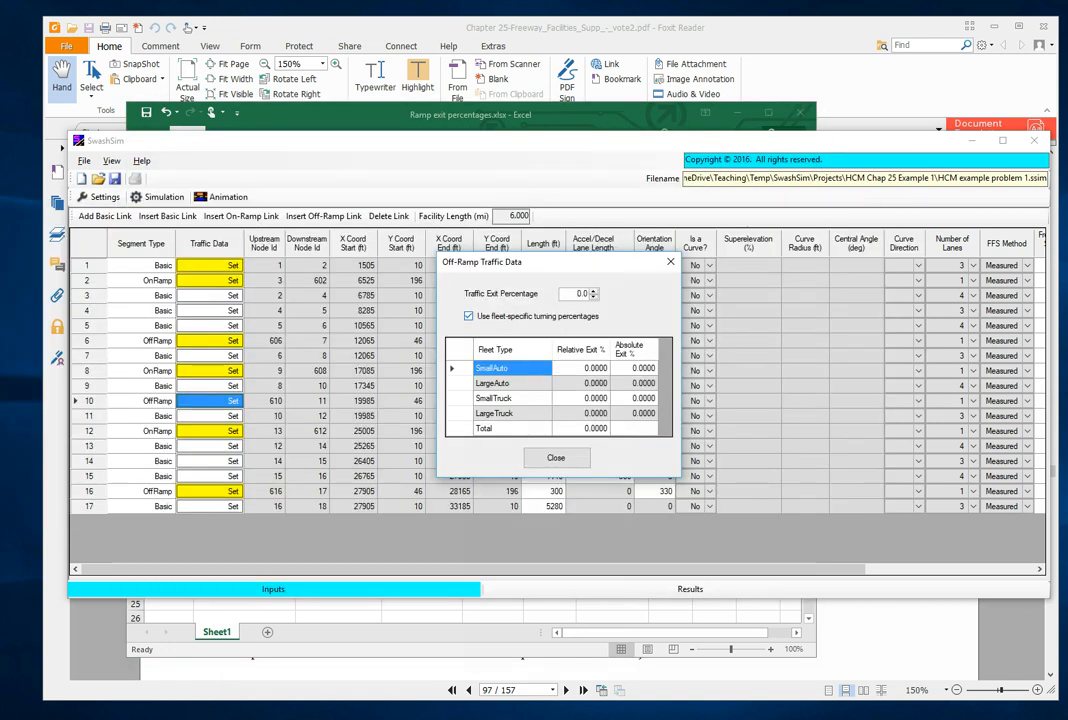
{"action": "key", "text": "Delete"}
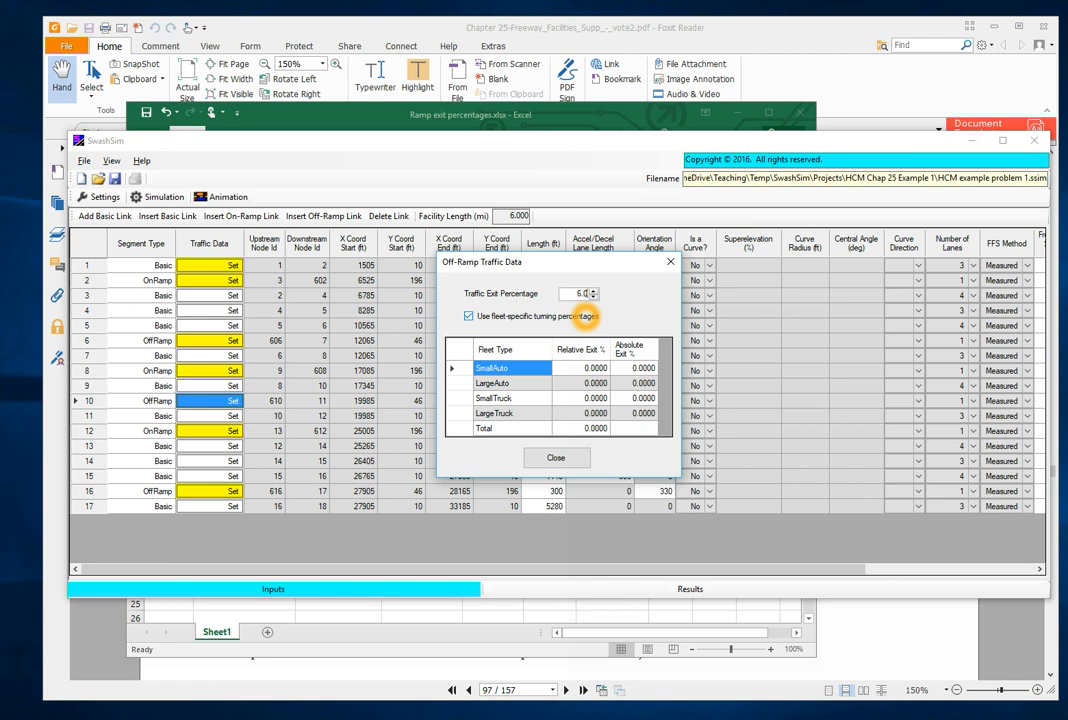
{"action": "key", "text": "BackSpace"}
{"action": "type", "text": "9"}
{"action": "key", "text": "BackSpace"}
{"action": "type", "text": "9"}
{"action": "key", "text": "Tab"}
- Set off-ramp link 10's relative exit percentages to 50 for small autos and 47.75 for large autos
{"action": "left_click", "coordinate": [604, 367]}
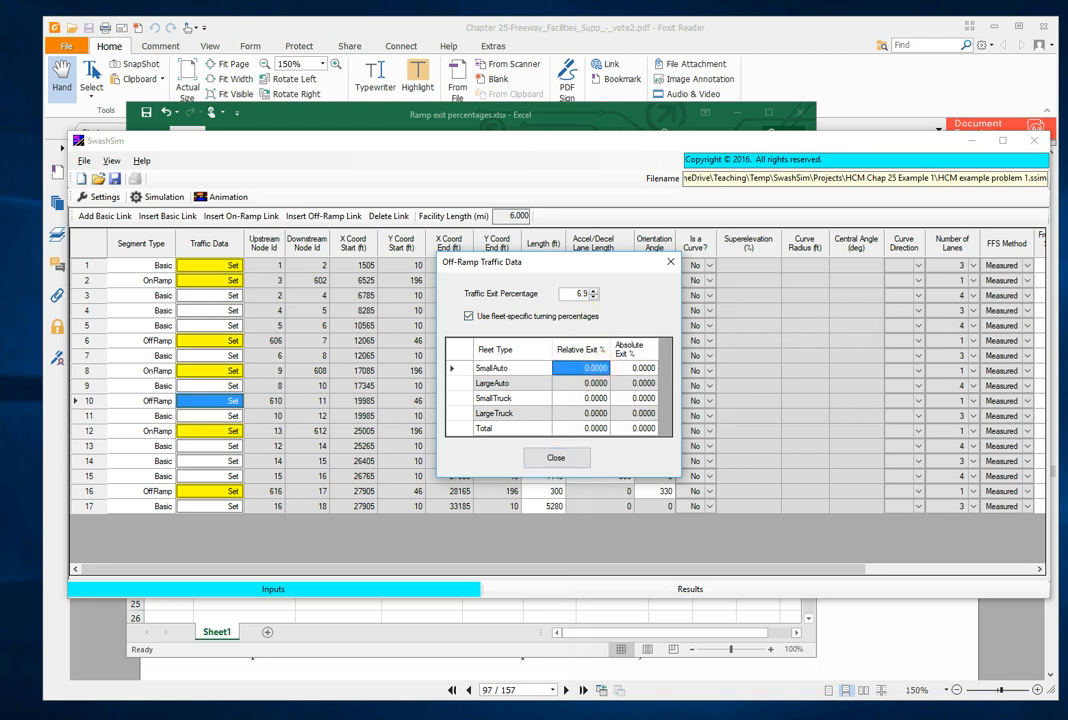
{"action": "type", "text": "50"}
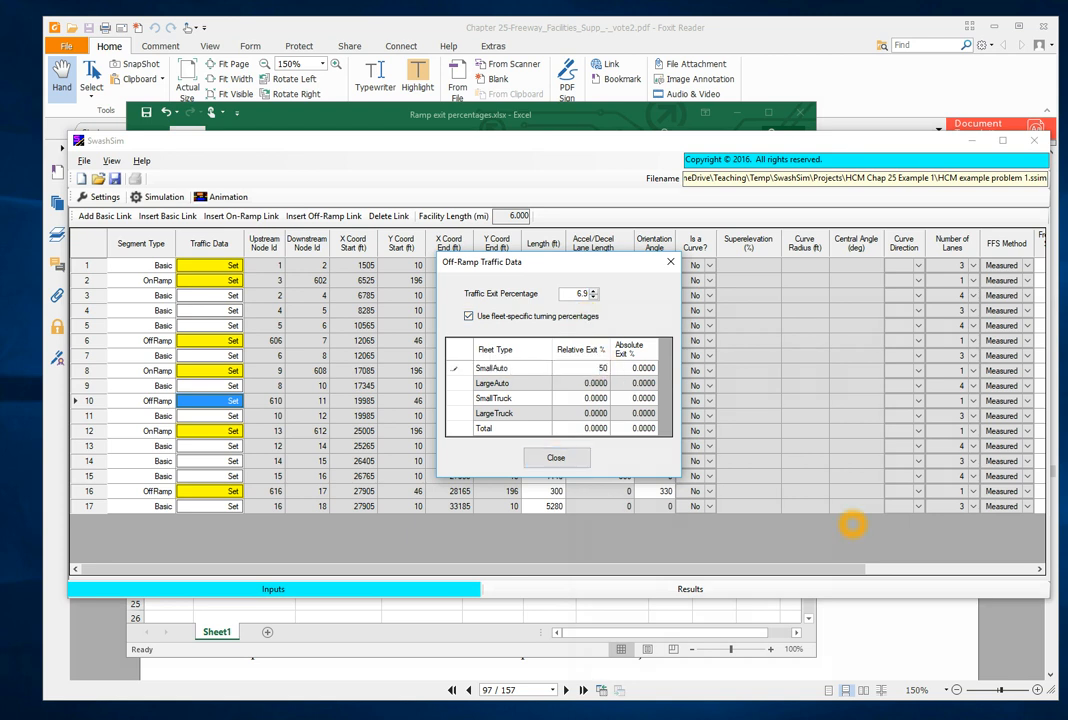
{"action": "key", "text": "Return"}
{"action": "type", "text": "47.75"}
{"action": "key", "text": "Return"}
- Set off-ramp link 10's relative exit percentages to 1.25 for small trucks and 1 for large trucks, and close its traffic data
{"action": "type", "text": "1.25"}
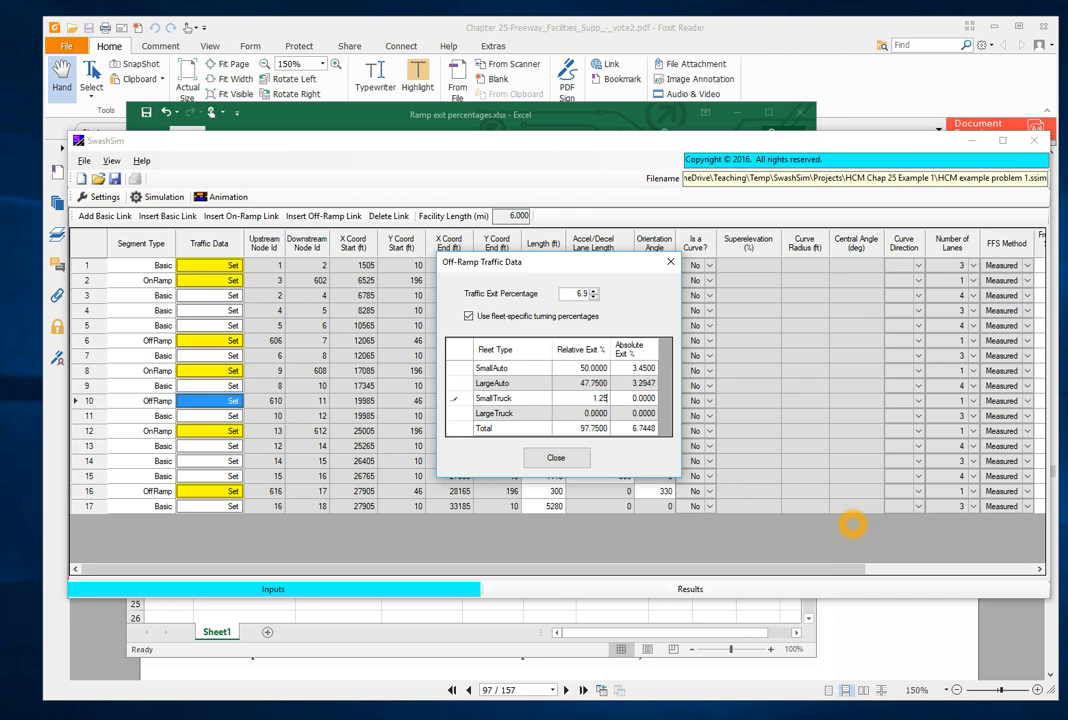
{"action": "key", "text": "Return"}
{"action": "type", "text": "1"}
{"action": "key", "text": "Return"}
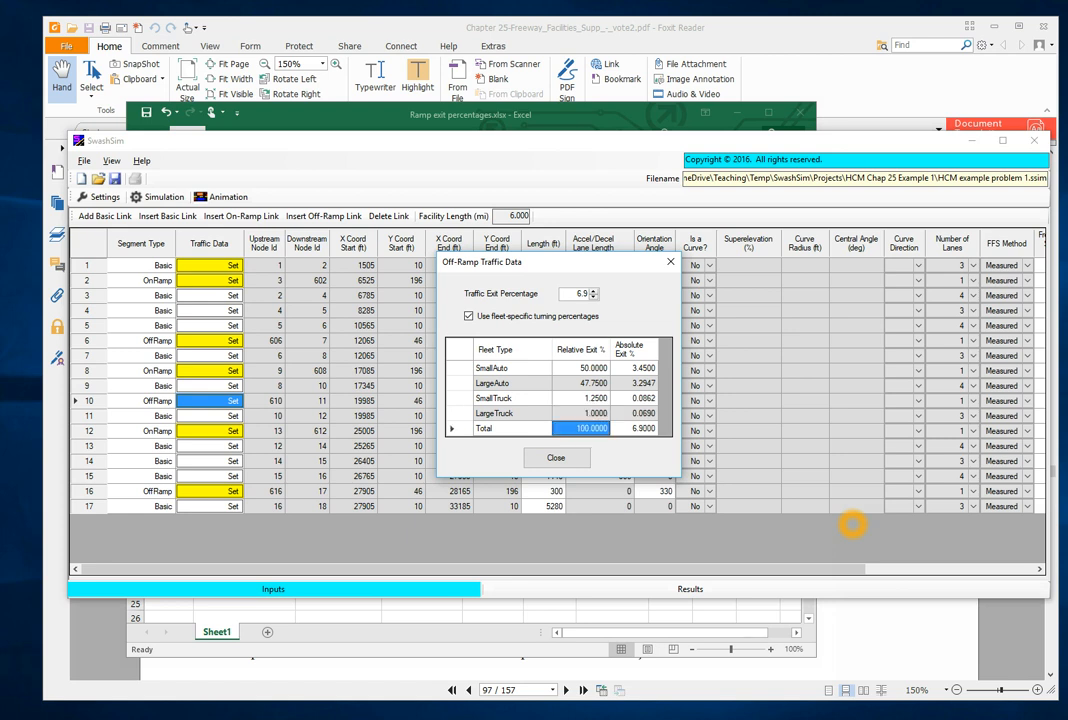
{"action": "left_click", "coordinate": [577, 458]}
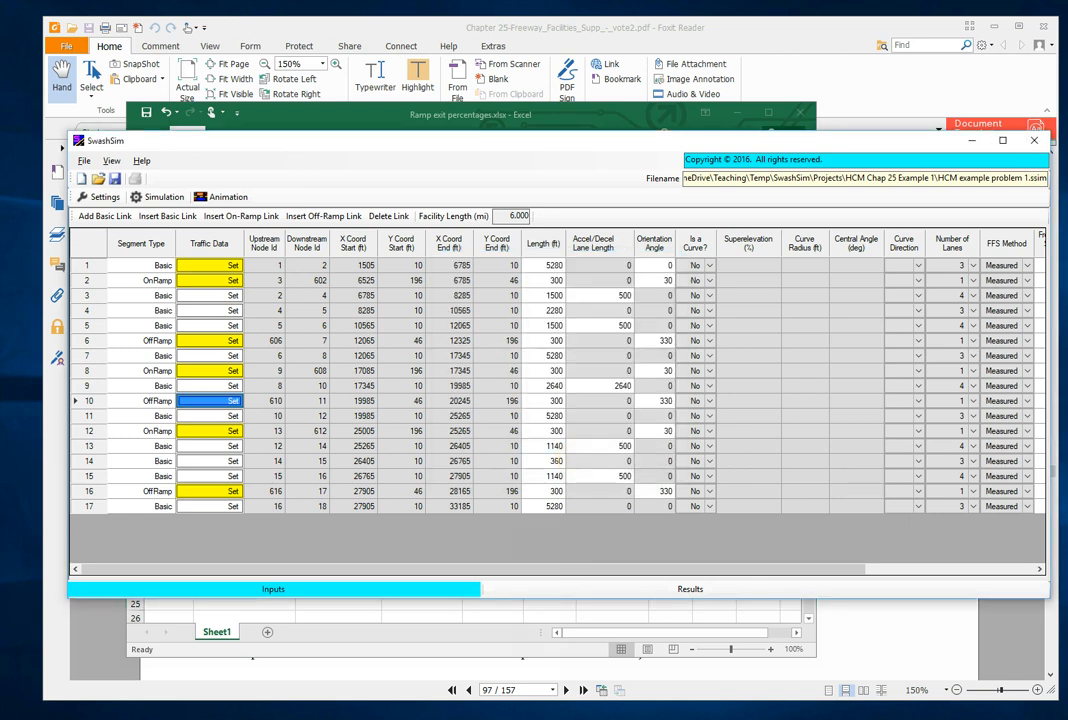
- Look up the last off-ramp's exit percentage in the Excel workbook and set off-ramp link 16's traffic exit percentage to 5.1 in SwashSim
{"action": "left_click", "coordinate": [234, 491]}
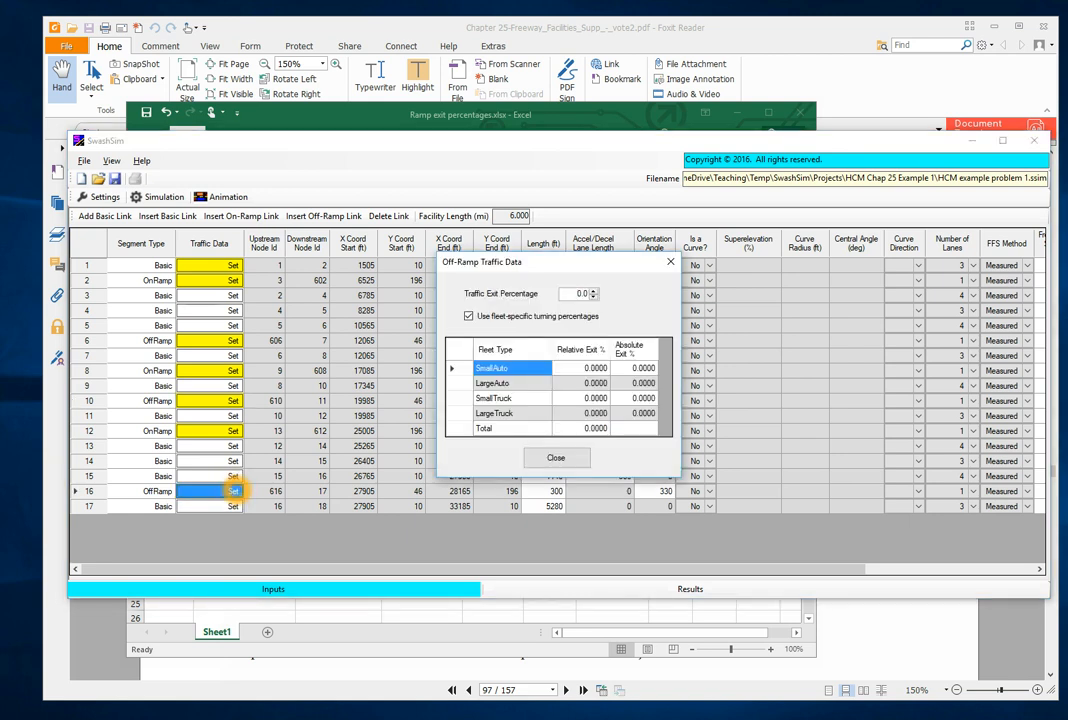
{"action": "key", "text": "alt+Tab"}
{"action": "key", "text": "alt+Tab"}
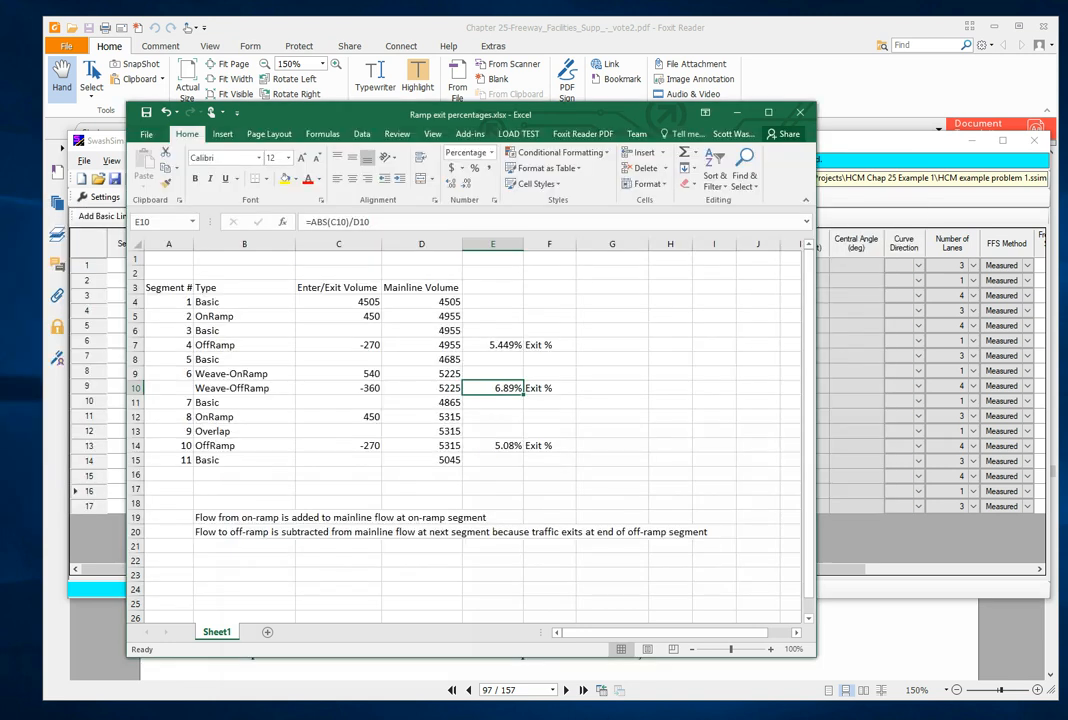
{"action": "left_click", "coordinate": [505, 446]}
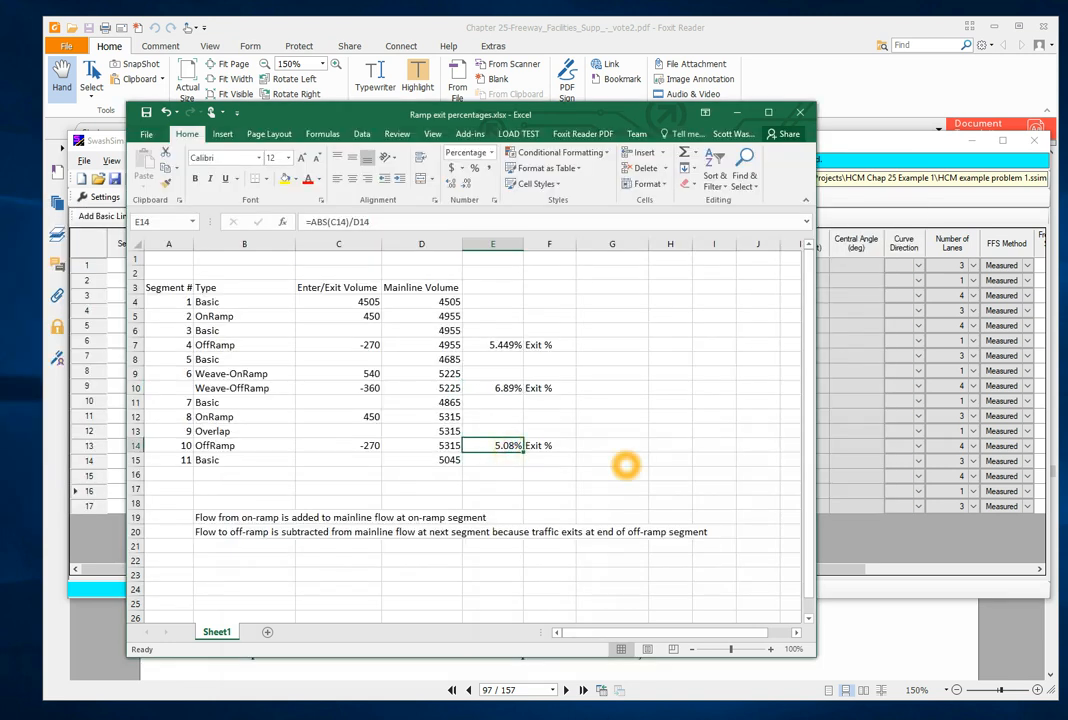
{"action": "key", "text": "alt+Tab"}
{"action": "double_click", "coordinate": [581, 293]}
{"action": "type", "text": "10"}
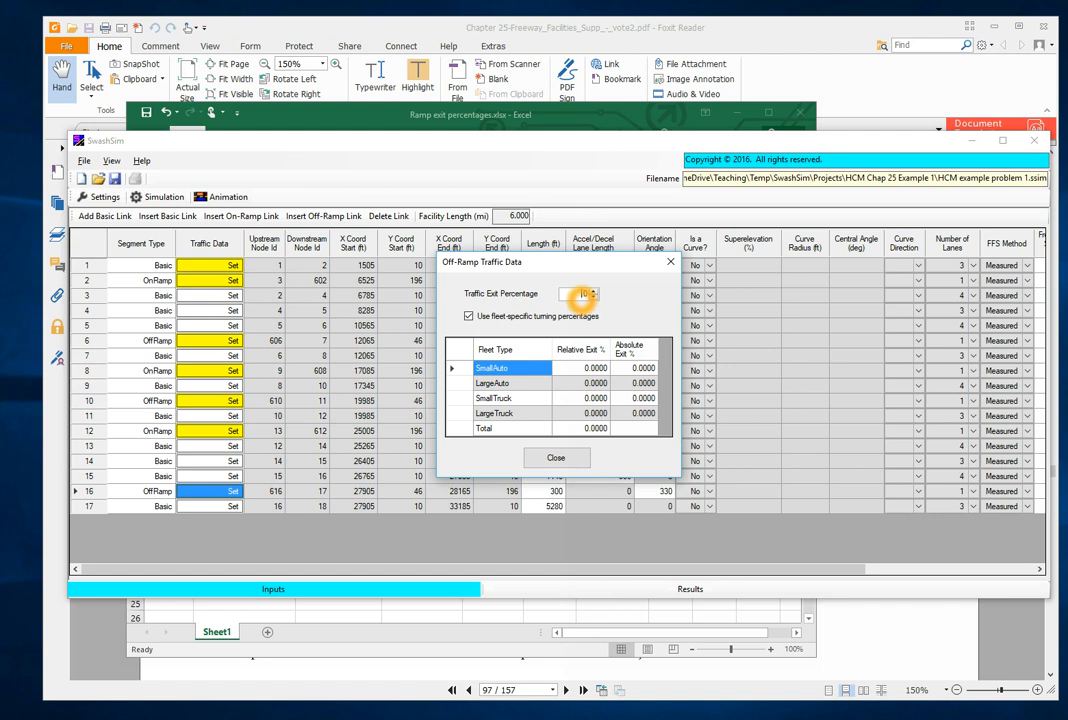
{"action": "key", "text": "BackSpace"}
{"action": "type", "text": "1"}
{"action": "key", "text": "Tab"}
- Set off-ramp link 16's relative exit percentages to 50 for small autos and 47.75 for large autos
{"action": "left_click", "coordinate": [595, 373]}
{"action": "left_click", "coordinate": [799, 453]}
{"action": "type", "text": "50"}
{"action": "key", "text": "Return"}
{"action": "type", "text": "47.75"}
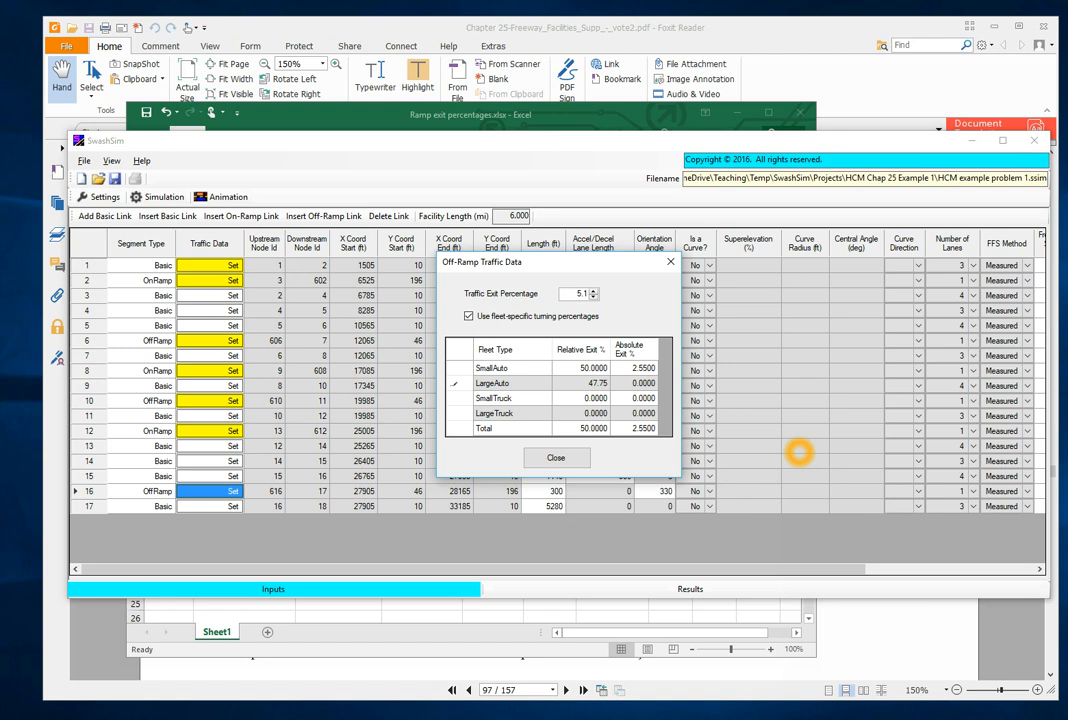
{"action": "key", "text": "Return"}
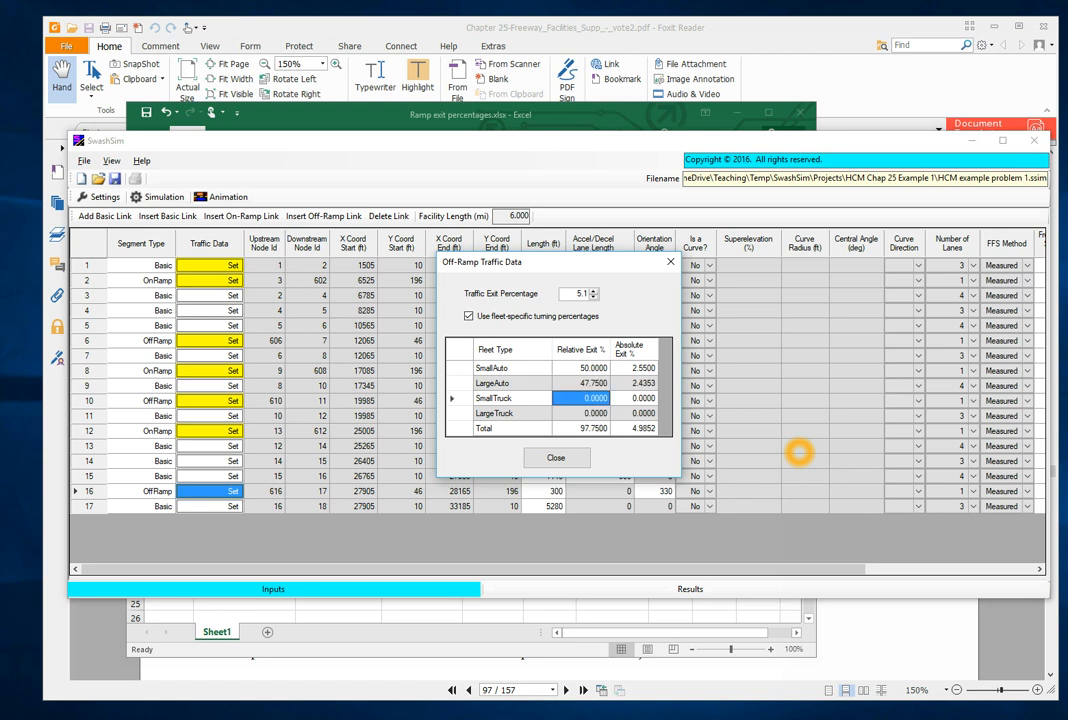
- Set off-ramp link 16's relative exit percentages to 1.25 for small trucks and 1 for large trucks, and close its traffic data
{"action": "type", "text": "1.25"}
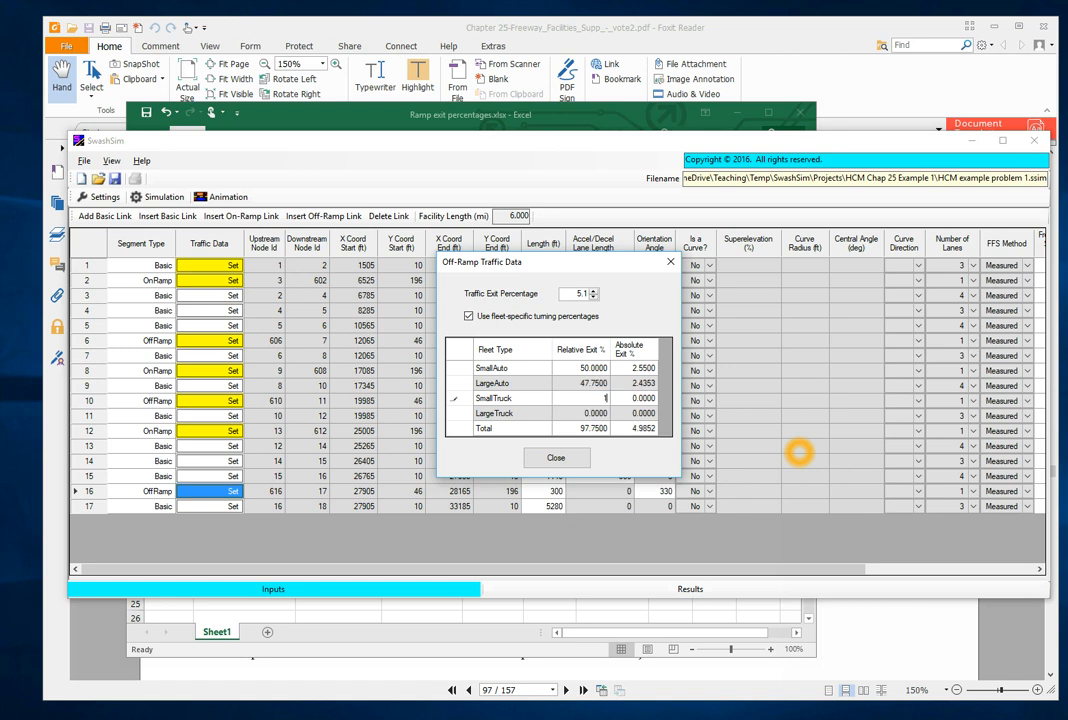
{"action": "key", "text": "Return"}
{"action": "type", "text": "1"}
{"action": "key", "text": "Tab"}
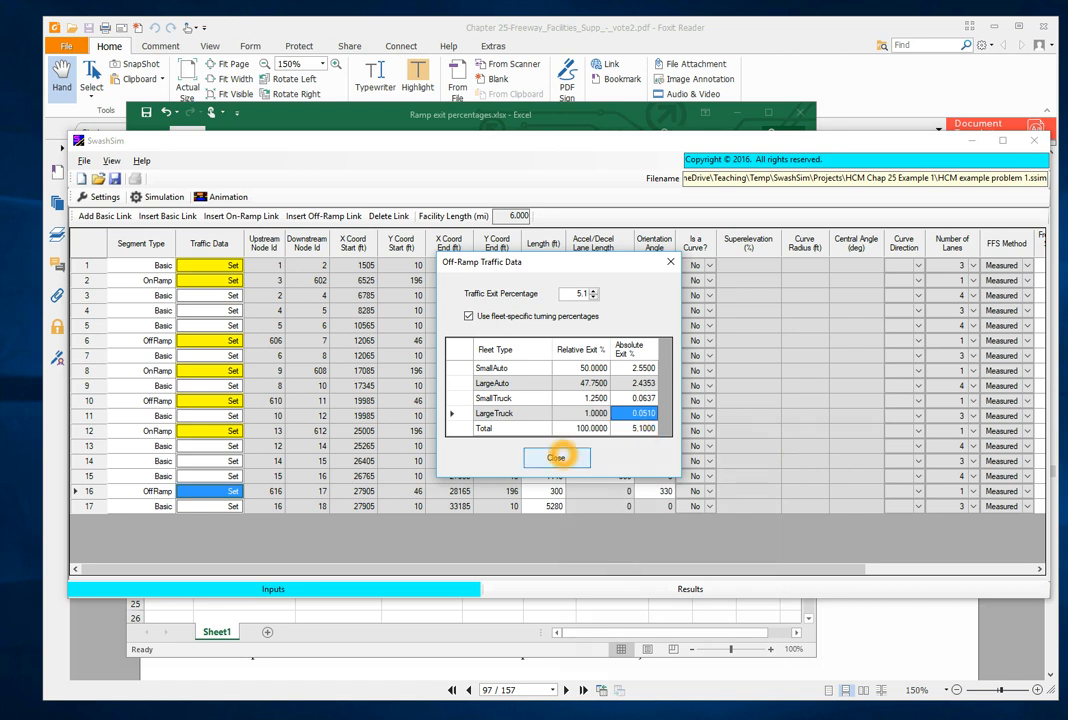
{"action": "left_click", "coordinate": [556, 457]}
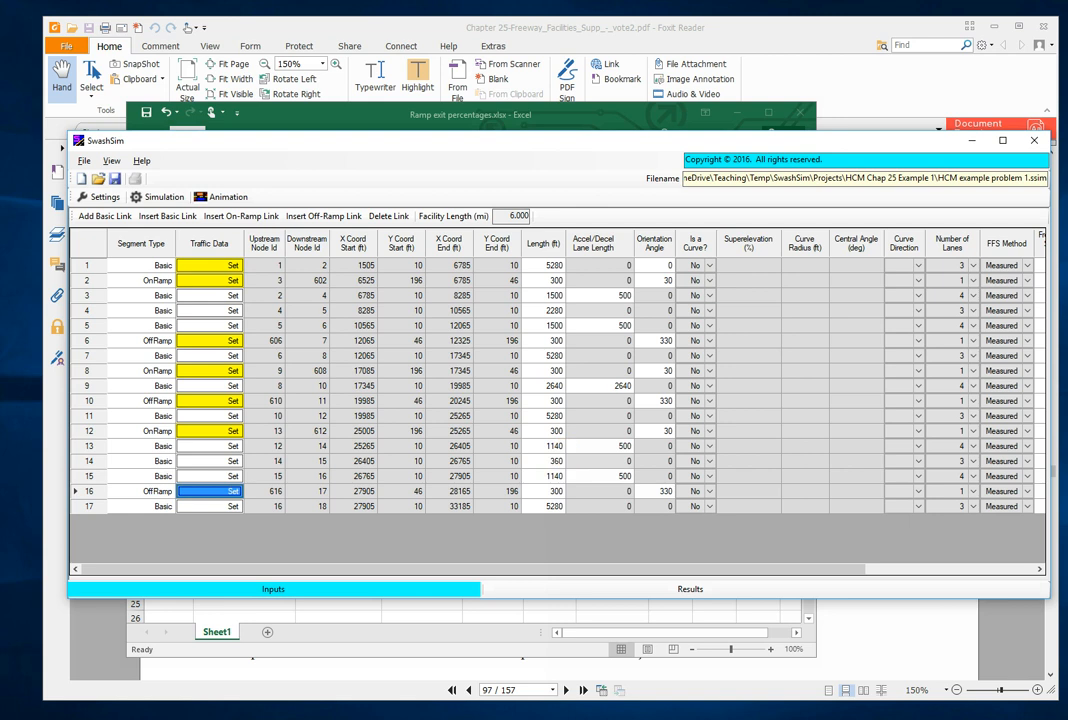
- Save the project with the completed ramp traffic data
{"action": "left_click", "coordinate": [114, 178]}
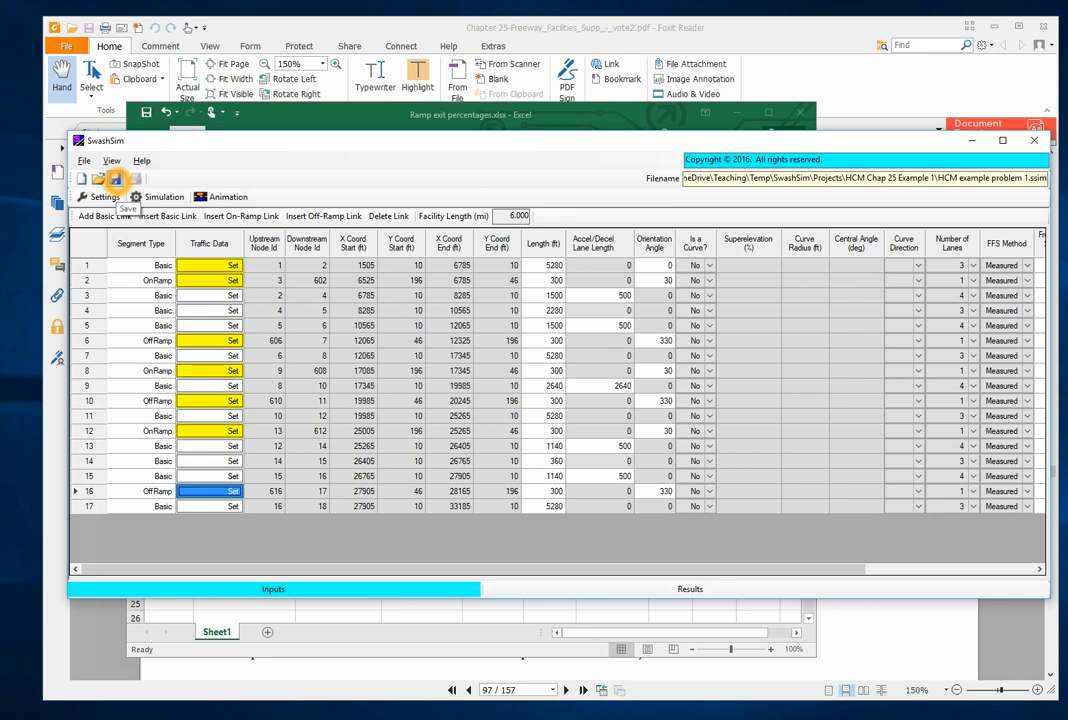
{"action": "left_click", "coordinate": [115, 179]}
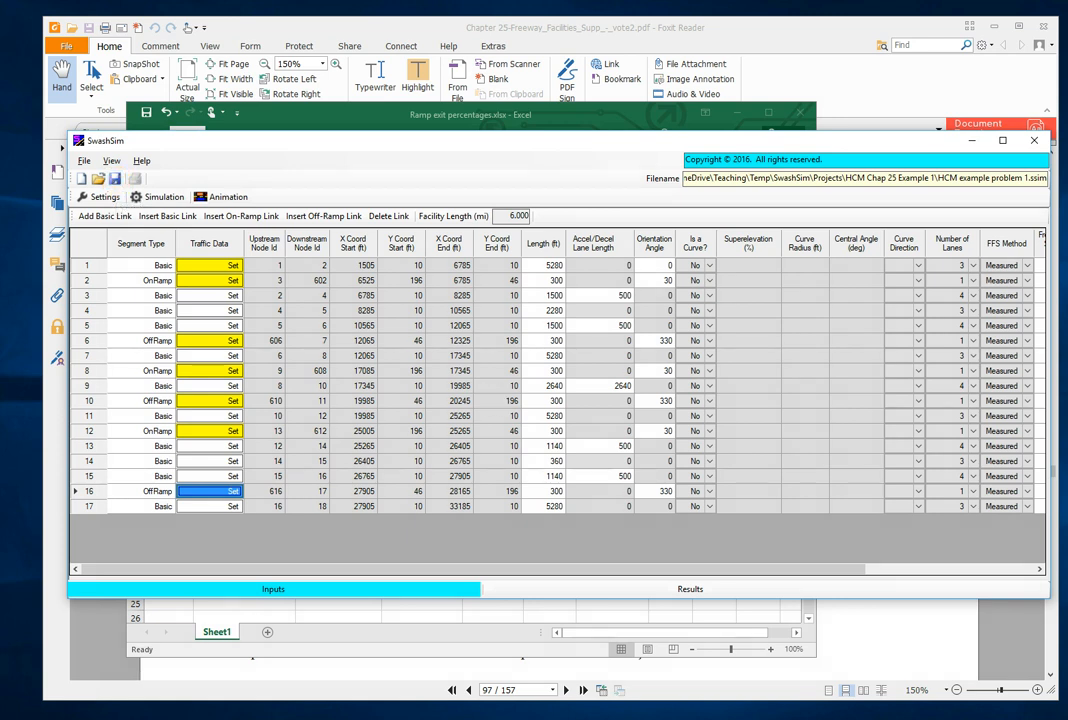
{"action": "left_click", "coordinate": [291, 540]}
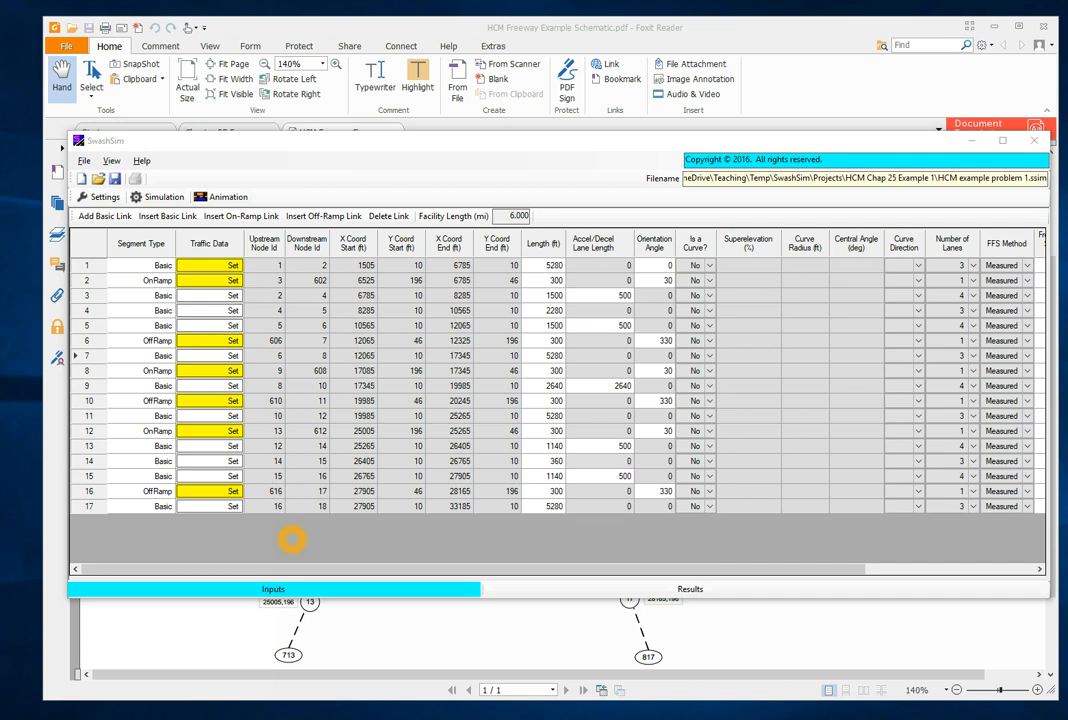
- Review the detector settings of on-ramp link 2 and leave them without adding a detector
{"action": "left_click_drag", "start_coordinate": [789, 568], "coordinate": [1017, 570]}
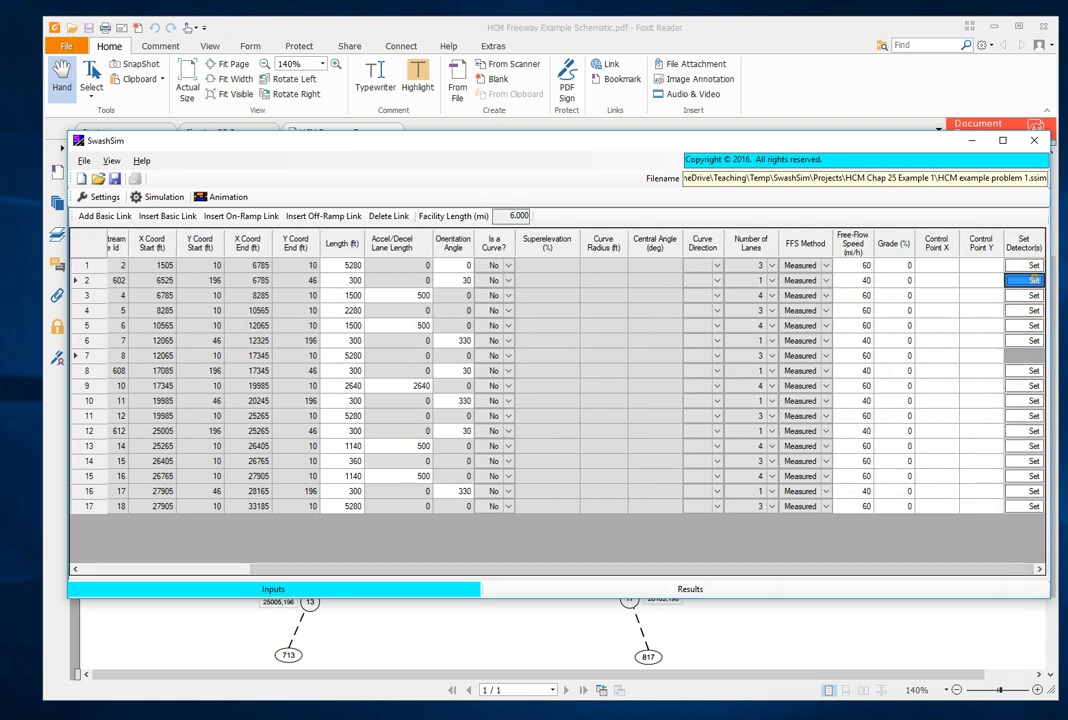
{"action": "left_click", "coordinate": [1034, 280]}
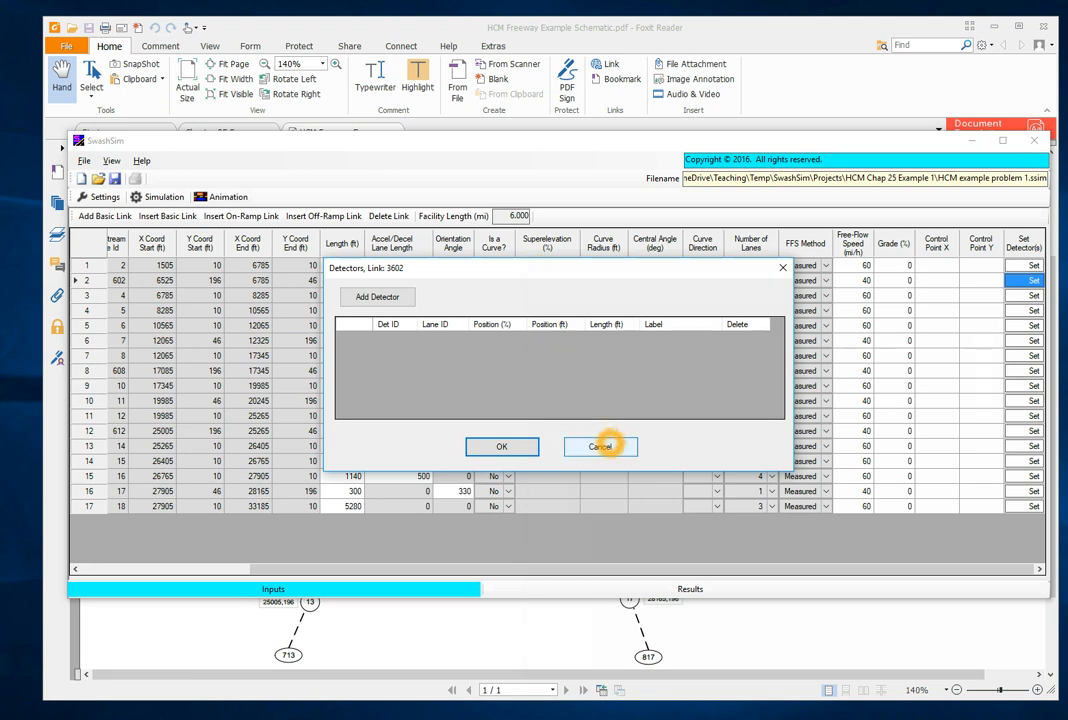
{"action": "left_click", "coordinate": [600, 446]}
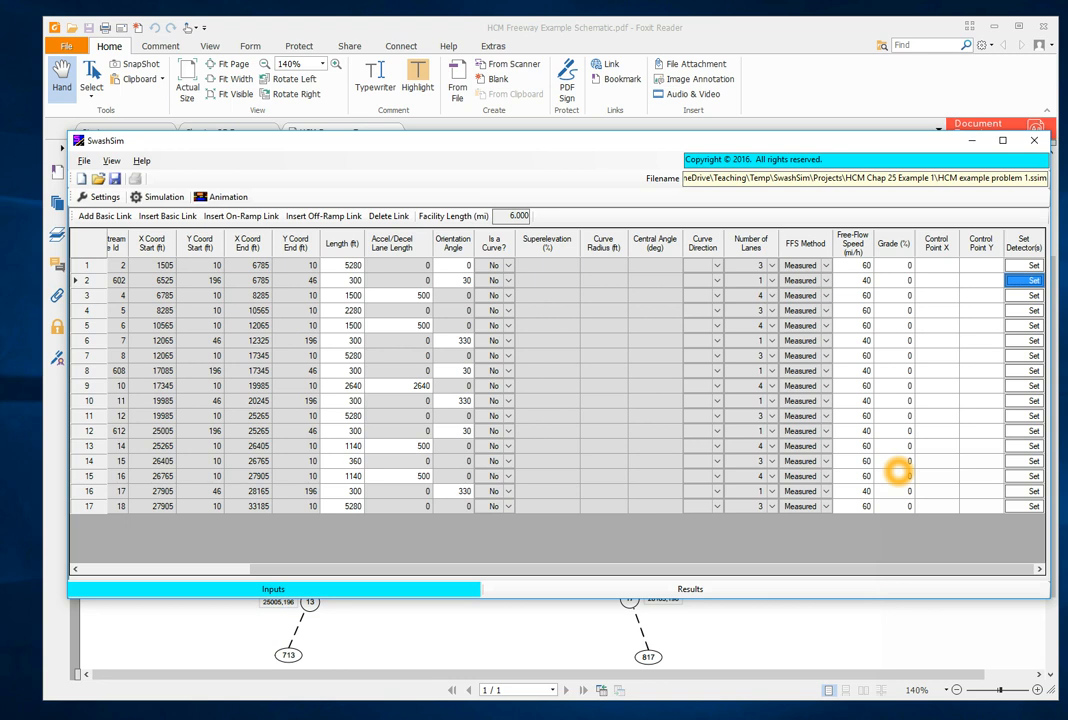
{"action": "left_click_drag", "start_coordinate": [725, 571], "coordinate": [548, 571]}
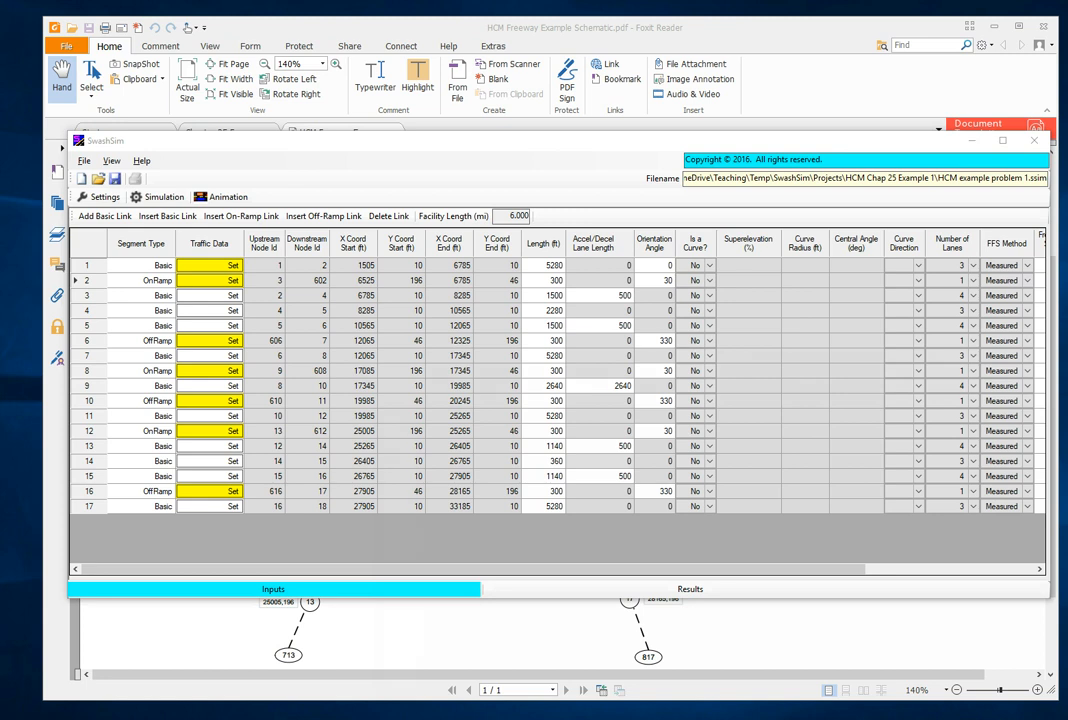
- Review the HCM example network schematic in Foxit Reader and return to the SwashSim link table
{"action": "left_click", "coordinate": [369, 628]}
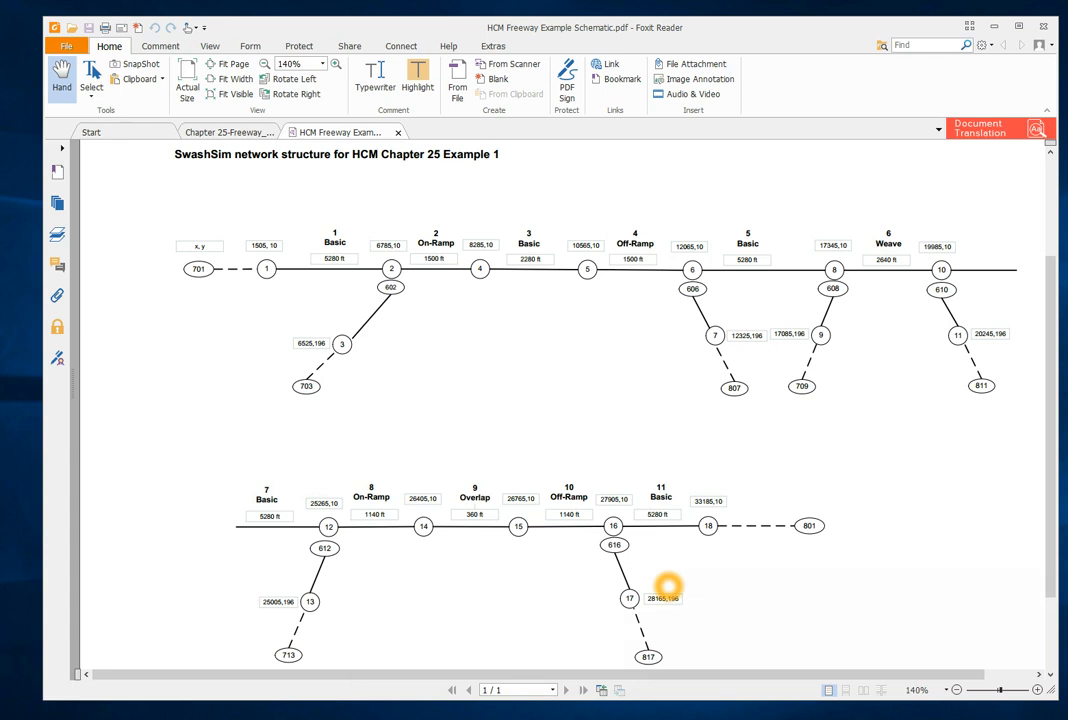
{"action": "key", "text": "alt+Tab"}
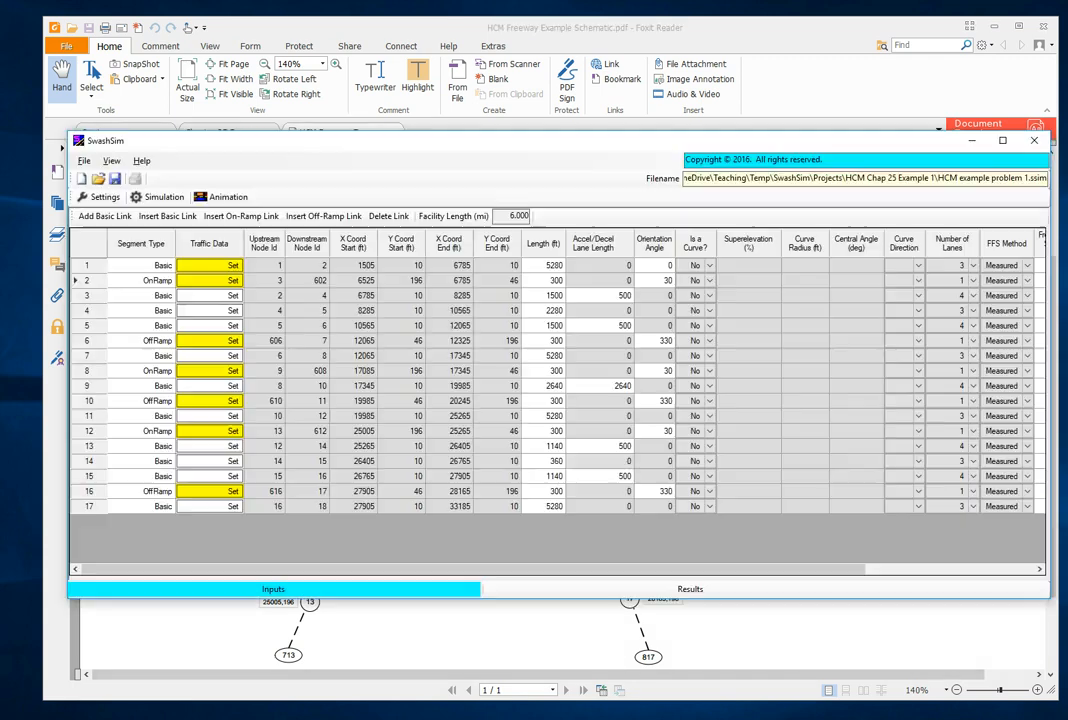
{"action": "left_click", "coordinate": [659, 545]}
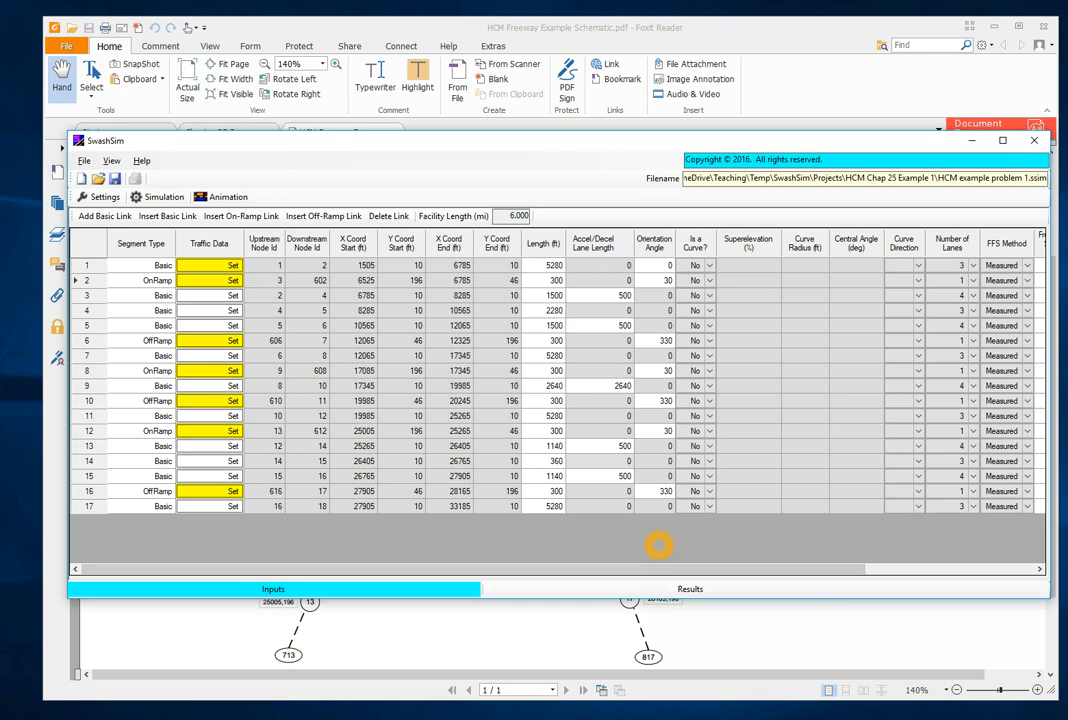
- Open the simulation control settings and move their window so the whole single-run setup can be seen
{"action": "left_click", "coordinate": [221, 282]}
{"action": "left_click", "coordinate": [165, 196]}
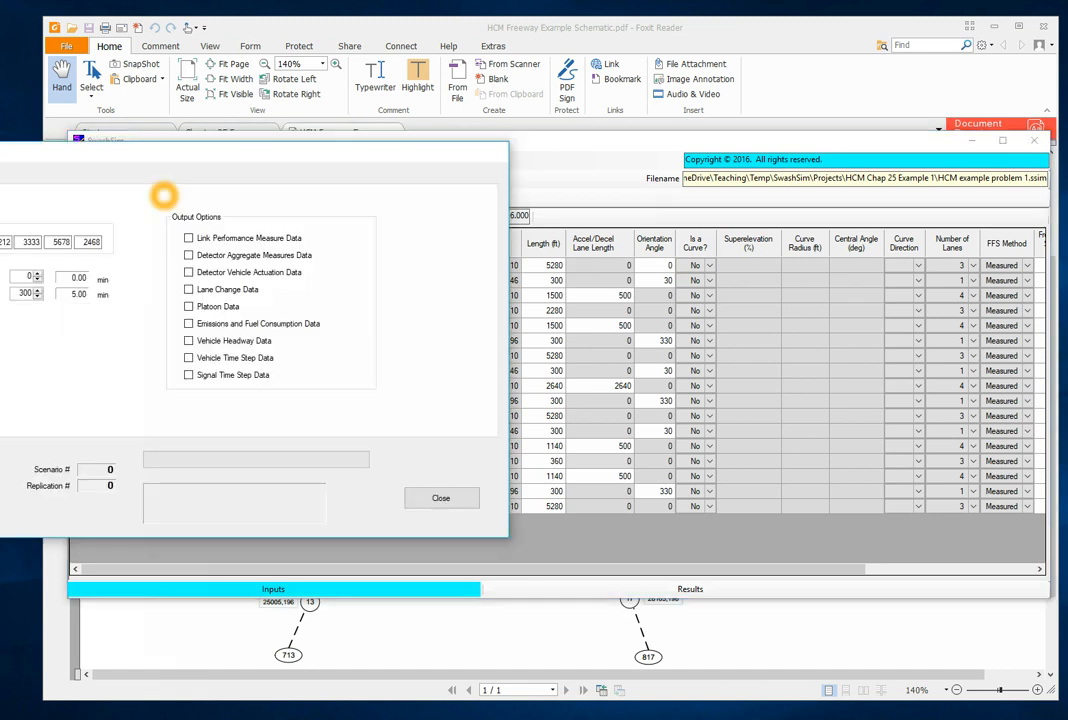
{"action": "left_click_drag", "start_coordinate": [152, 148], "coordinate": [424, 175]}
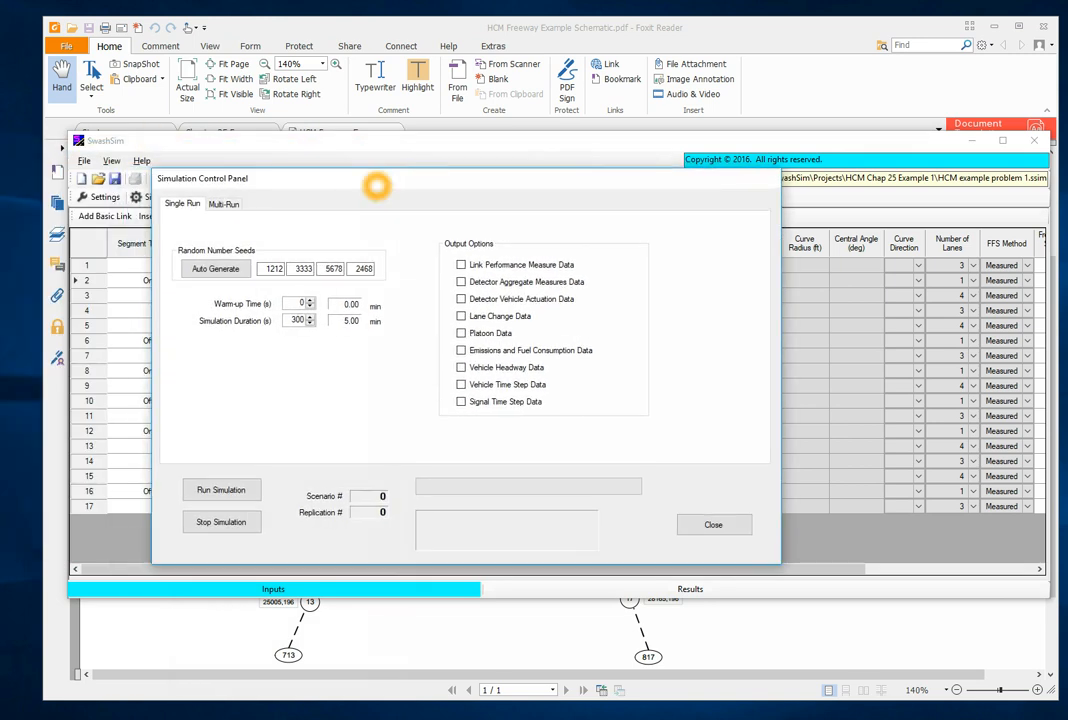